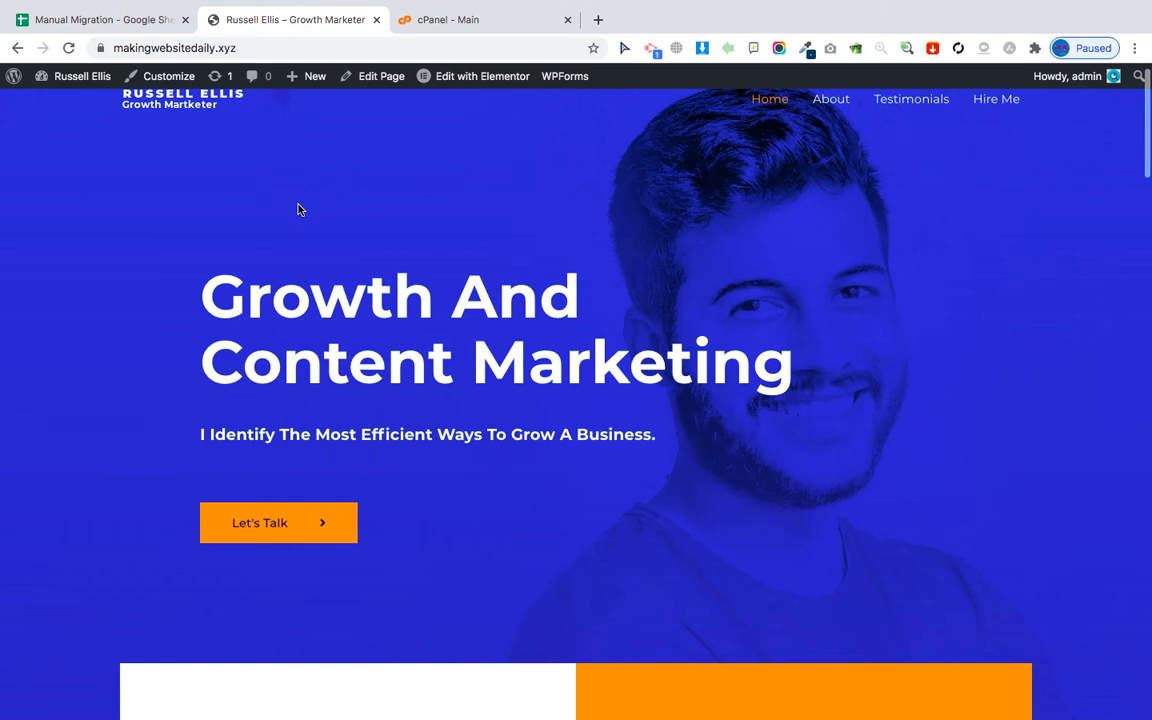
# Switch from the WordPress home page to the Manual Migration checklist spreadsheet.
pyautogui.click(110, 20)
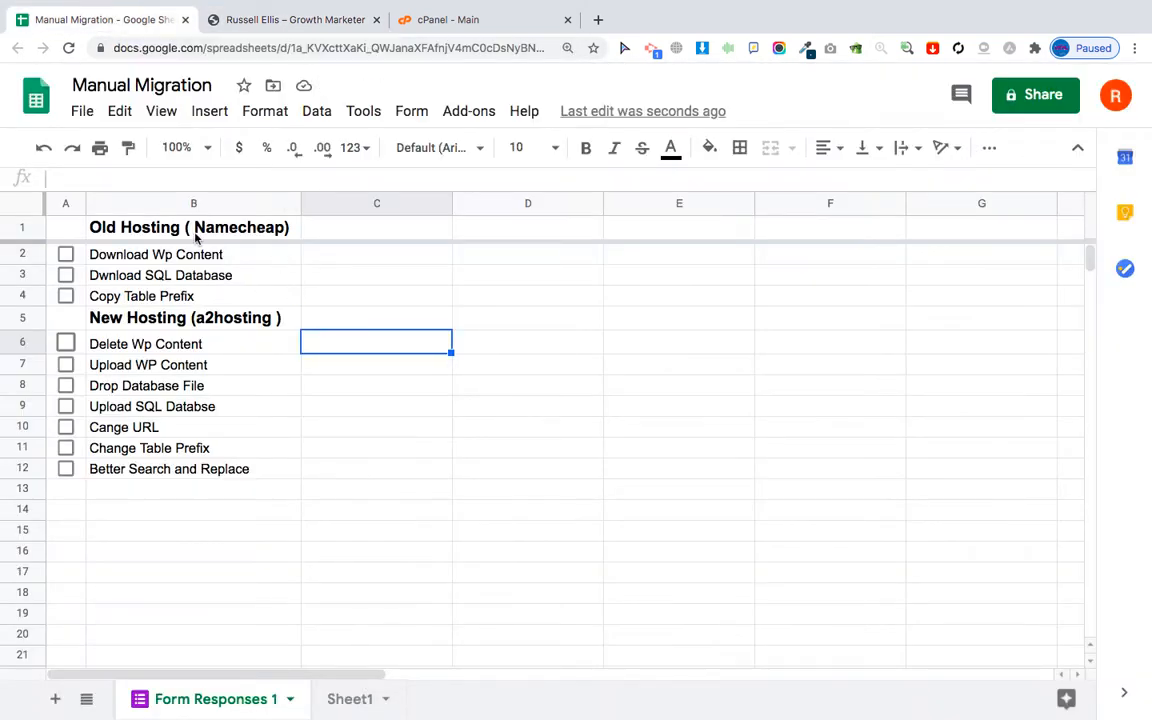
# Bring up the old Namecheap hosting account's cPanel dashboard.
pyautogui.click(140, 220)
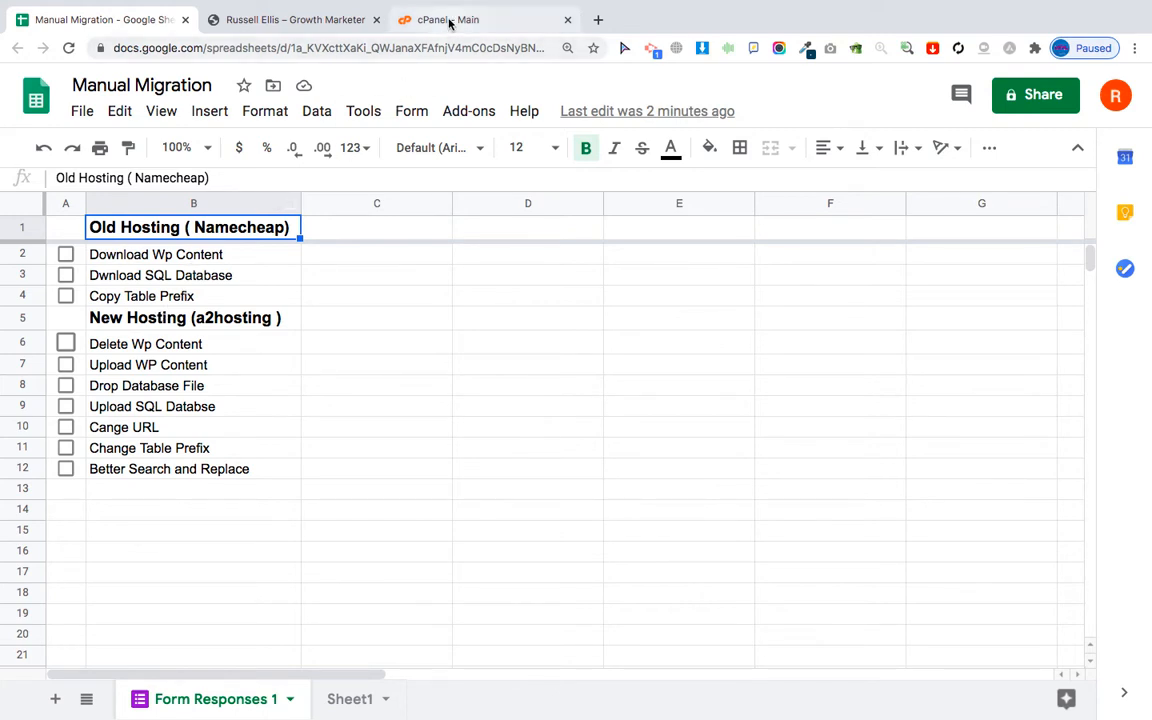
pyautogui.click(405, 22)
pyautogui.scroll(-2, 190, 455)
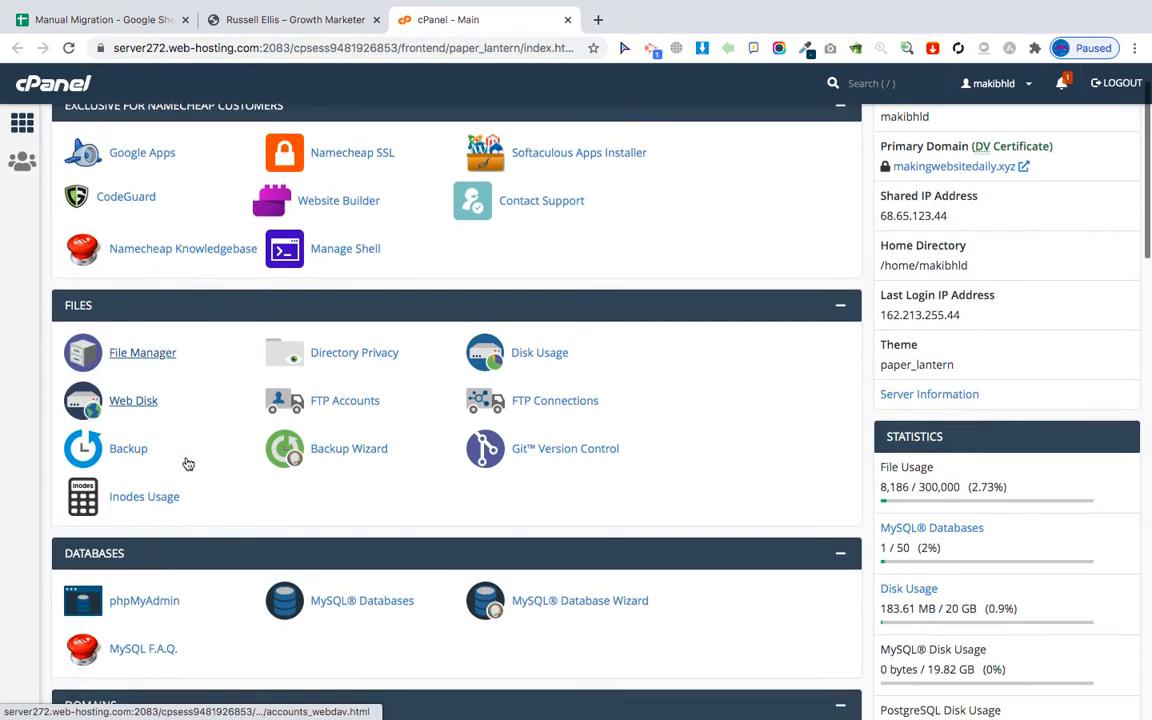
# Compress the wp-content folder in public_html into a wp-content.zip archive.
pyautogui.click(139, 338)
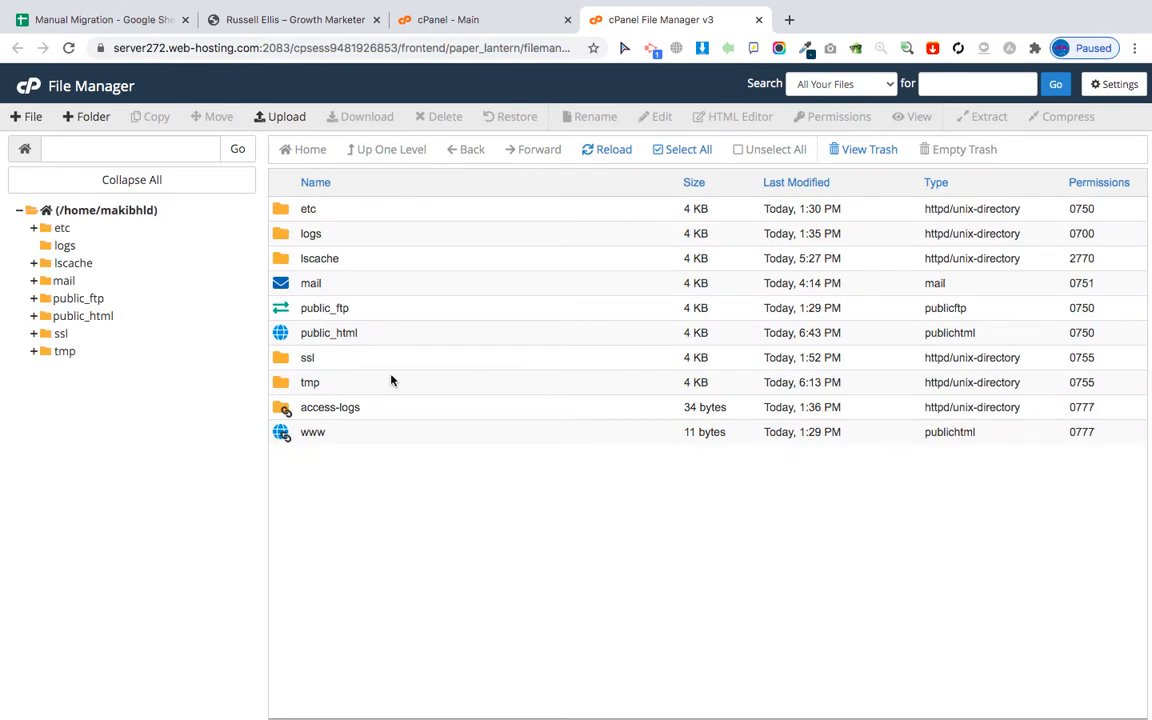
pyautogui.doubleClick(284, 336)
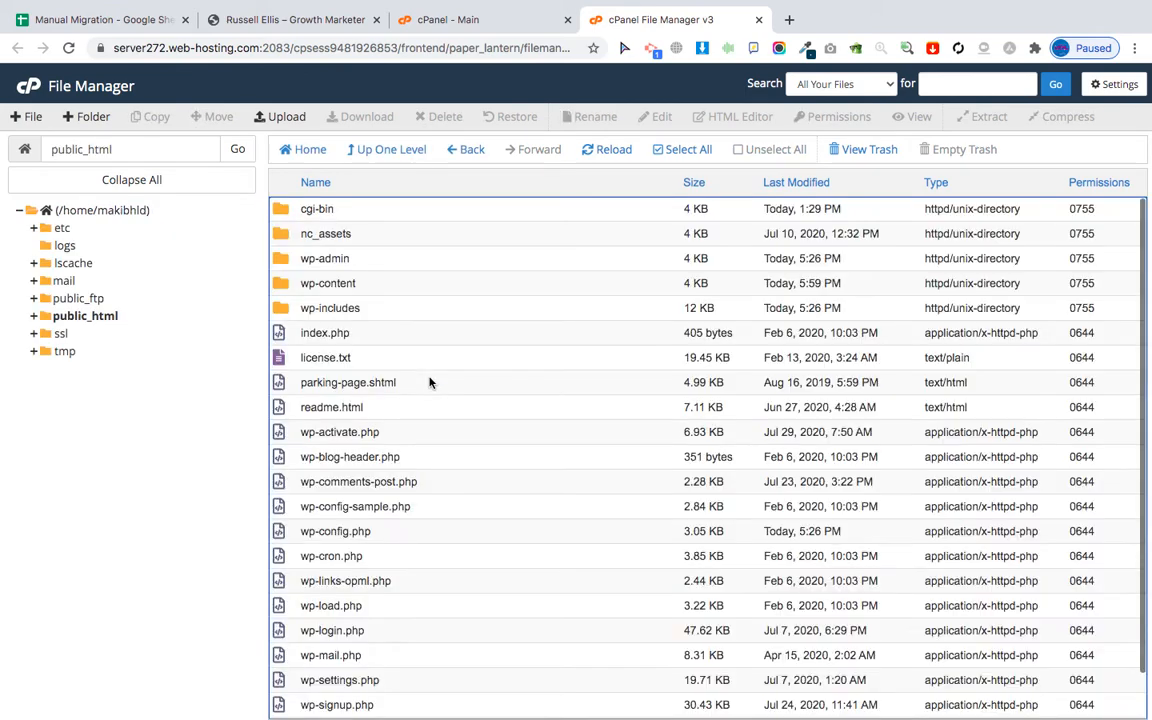
pyautogui.scroll(-1, 369, 478)
pyautogui.scroll(1, 369, 478)
pyautogui.click(284, 289)
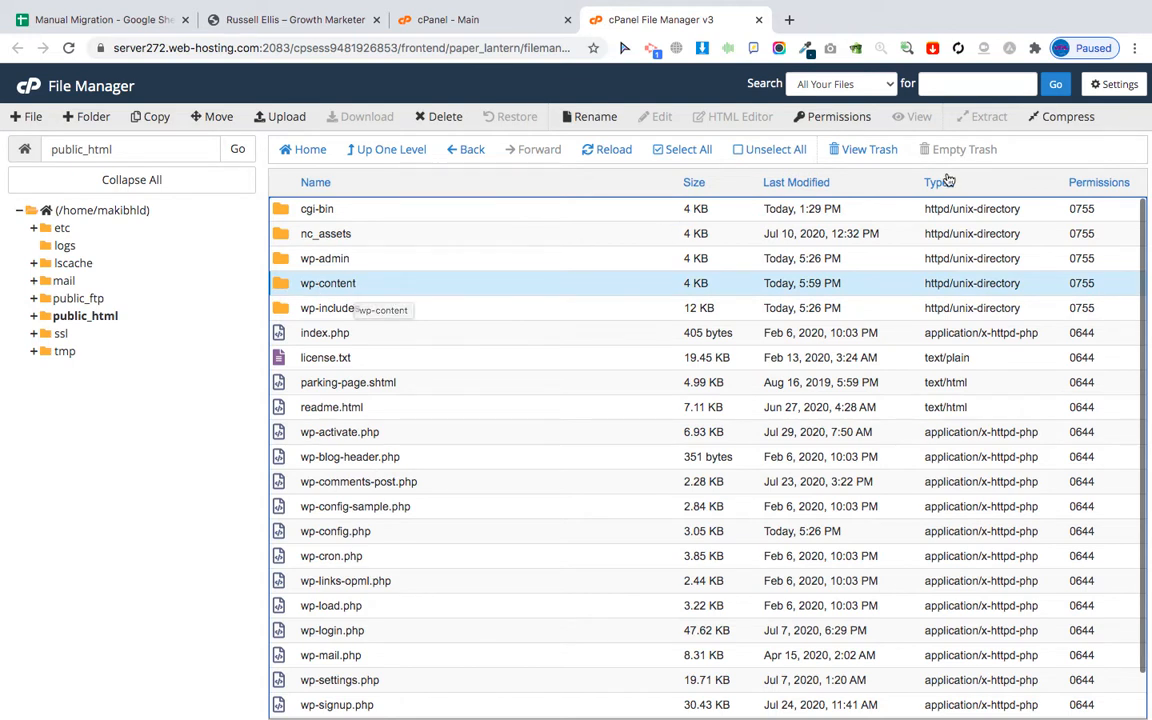
pyautogui.click(1063, 116)
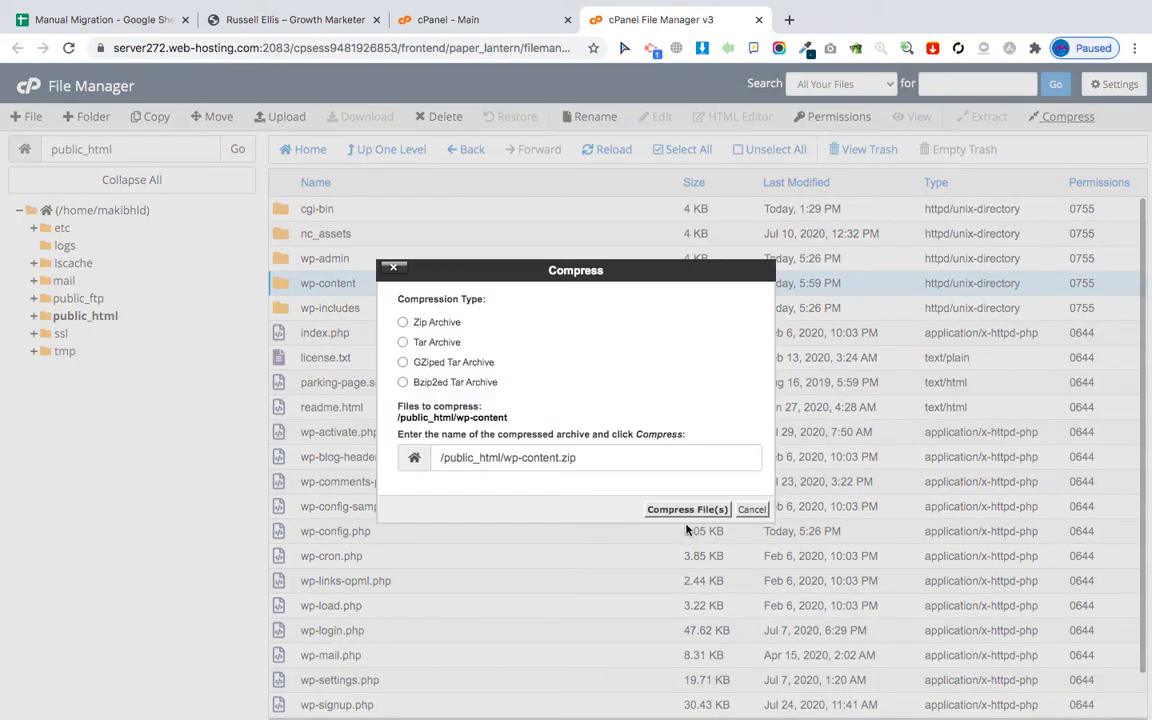
pyautogui.click(403, 322)
pyautogui.click(687, 509)
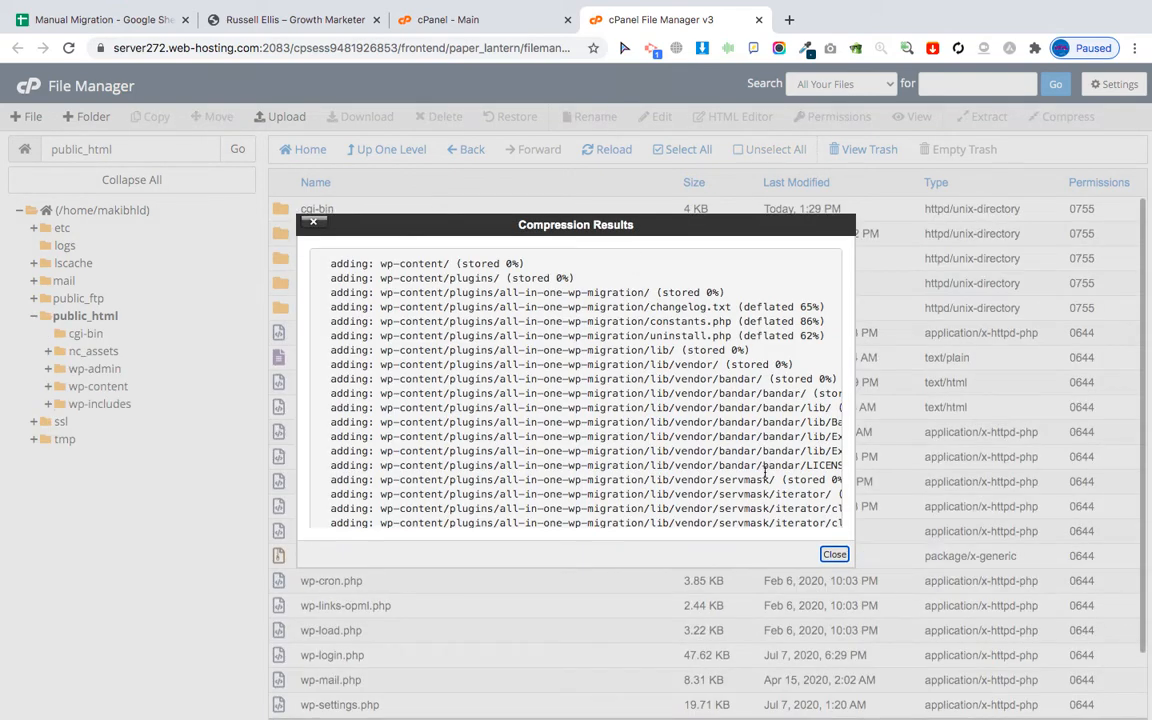
pyautogui.click(834, 555)
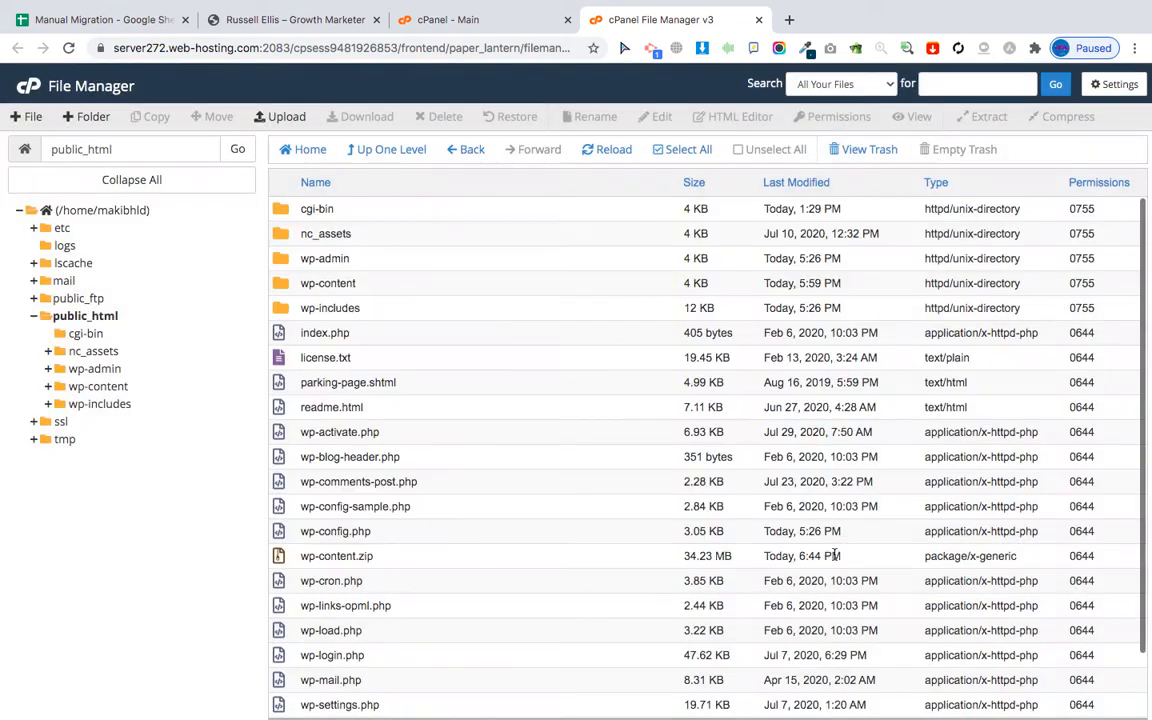
# Download the 34.23 MB wp-content.zip and go back to the migration checklist.
pyautogui.click(232, 149)
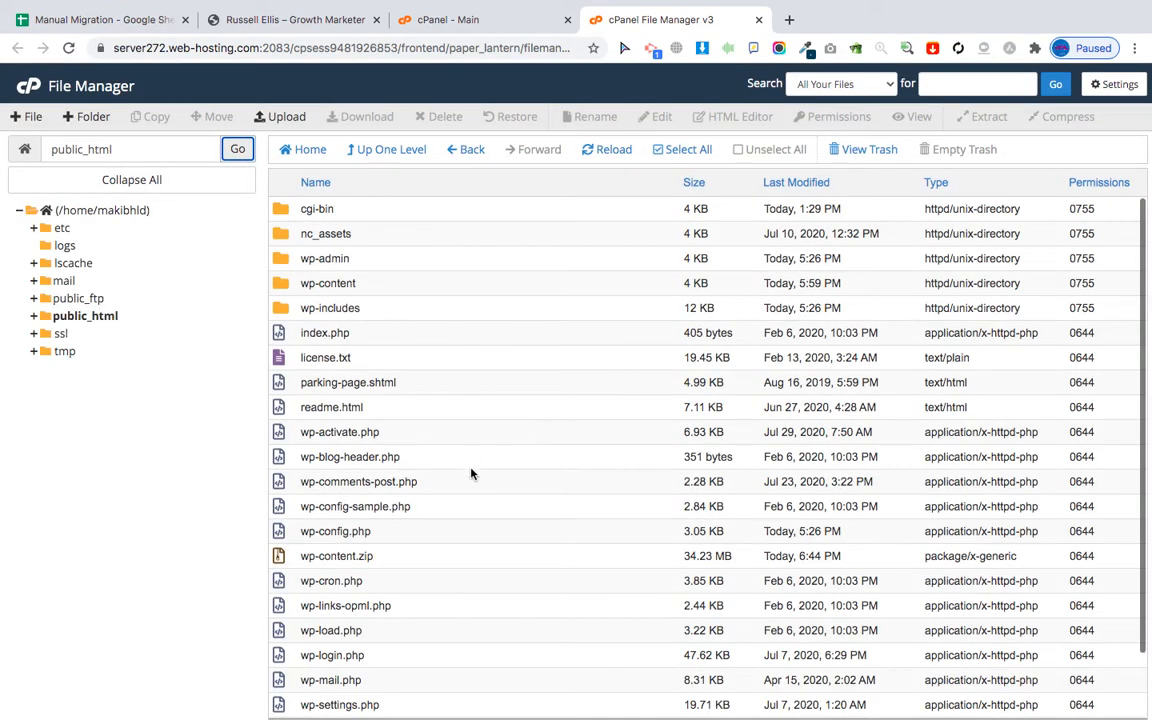
pyautogui.scroll(-2, 440, 500)
pyautogui.click(283, 494)
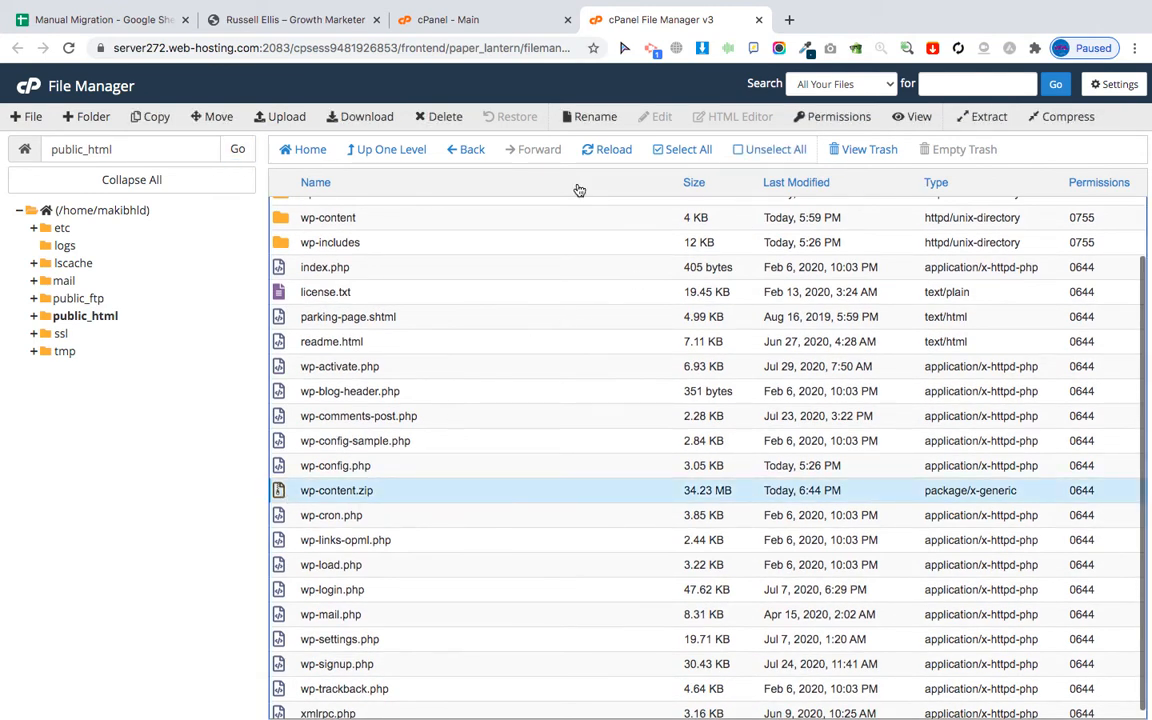
pyautogui.click(365, 118)
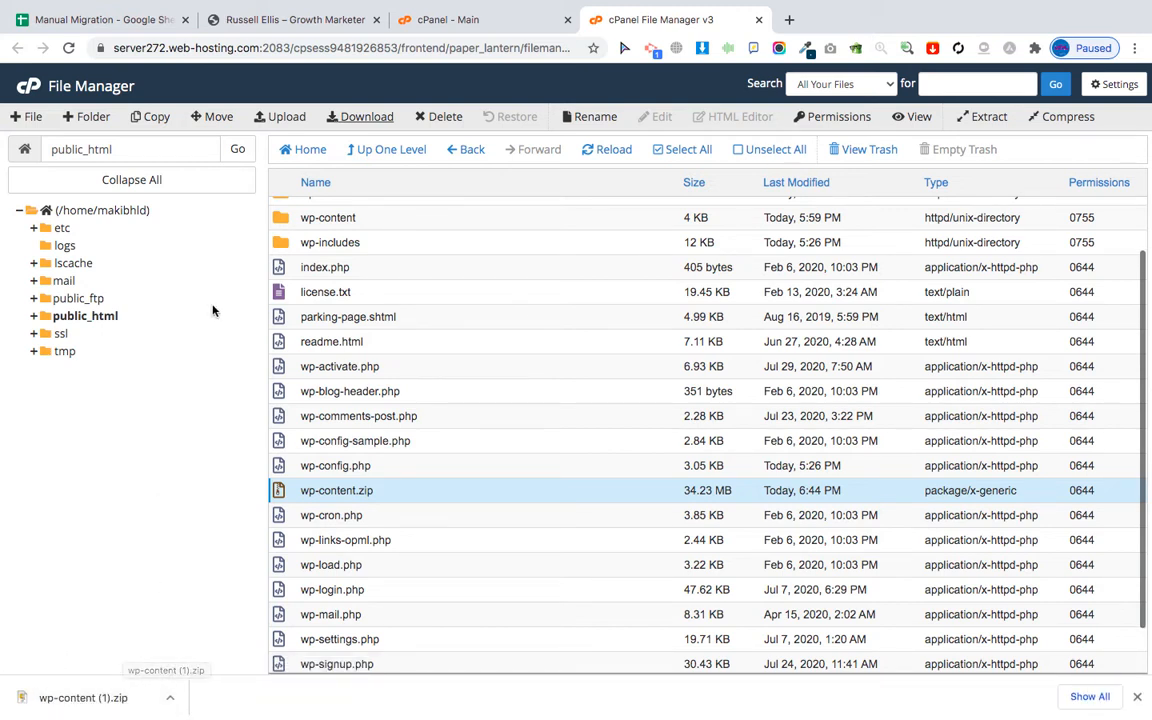
pyautogui.click(100, 24)
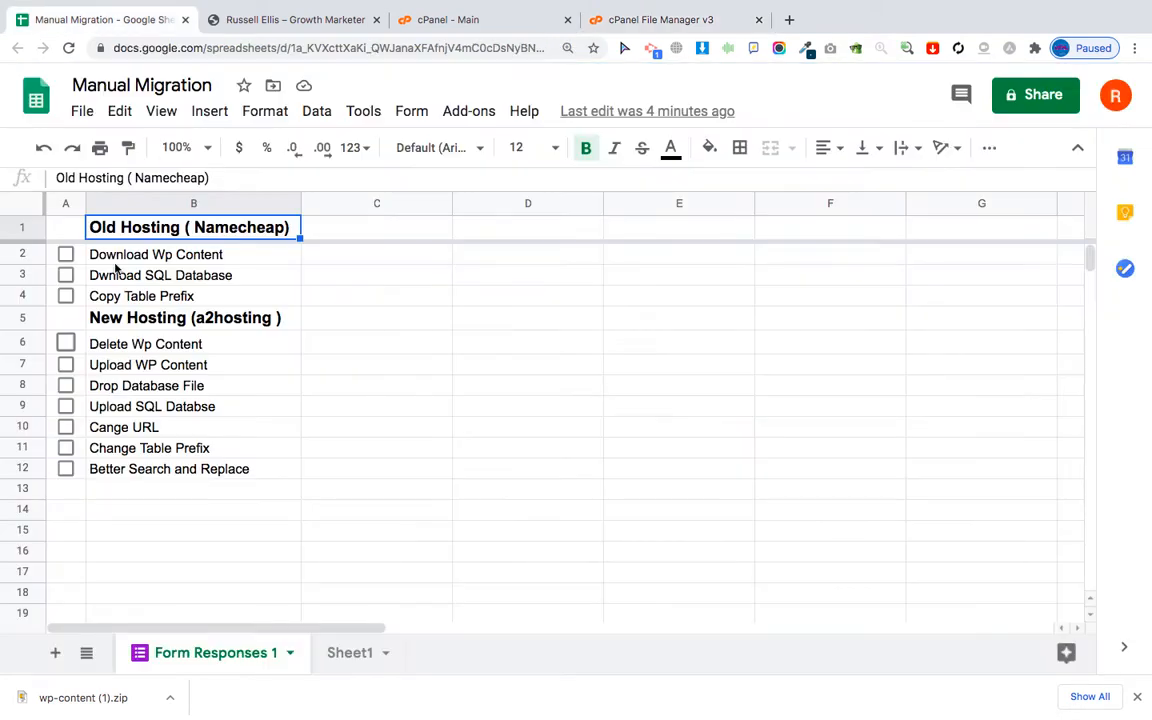
# Tick Download Wp Content in row 2 and return to the cPanel dashboard's Databases section.
pyautogui.click(65, 255)
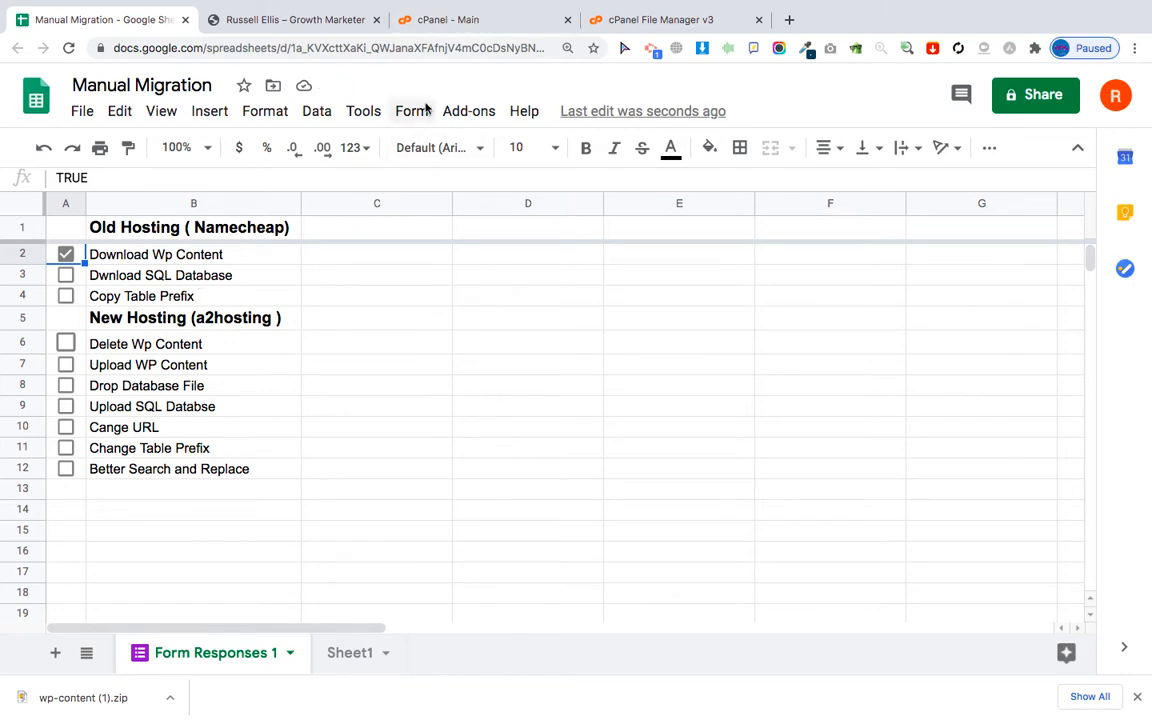
pyautogui.click(451, 24)
pyautogui.scroll(-3, 246, 340)
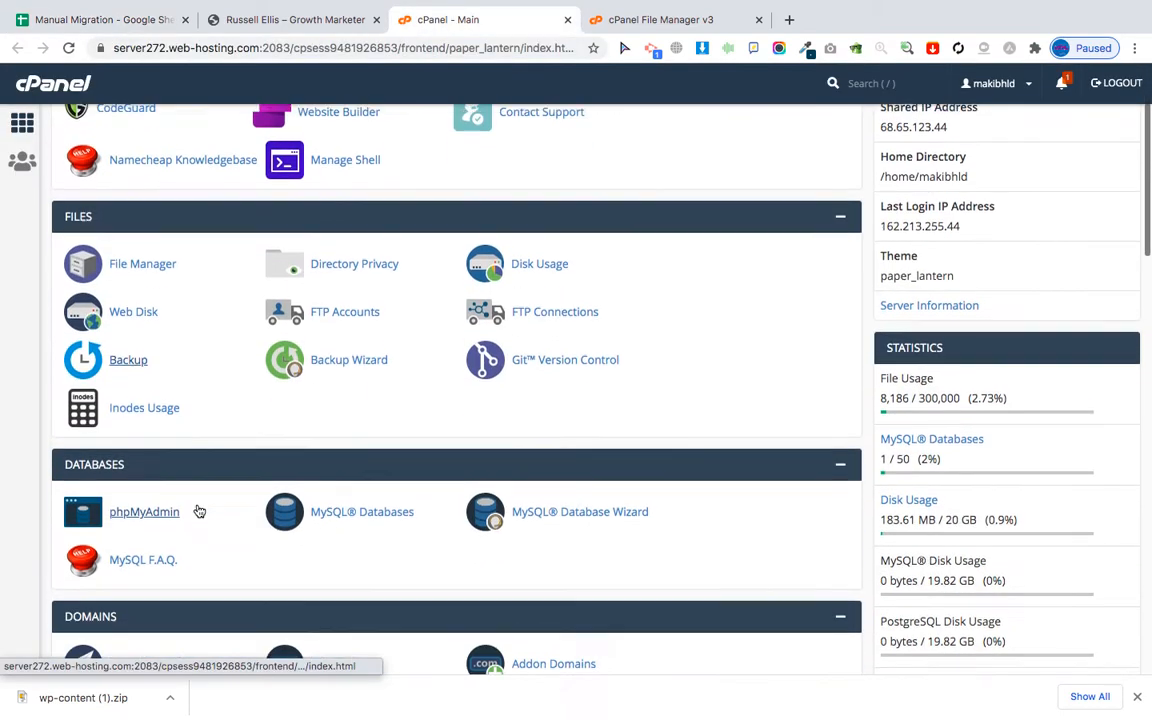
# Export the makibhld_wp596 database in phpMyAdmin as a Quick SQL dump and download it.
pyautogui.click(130, 512)
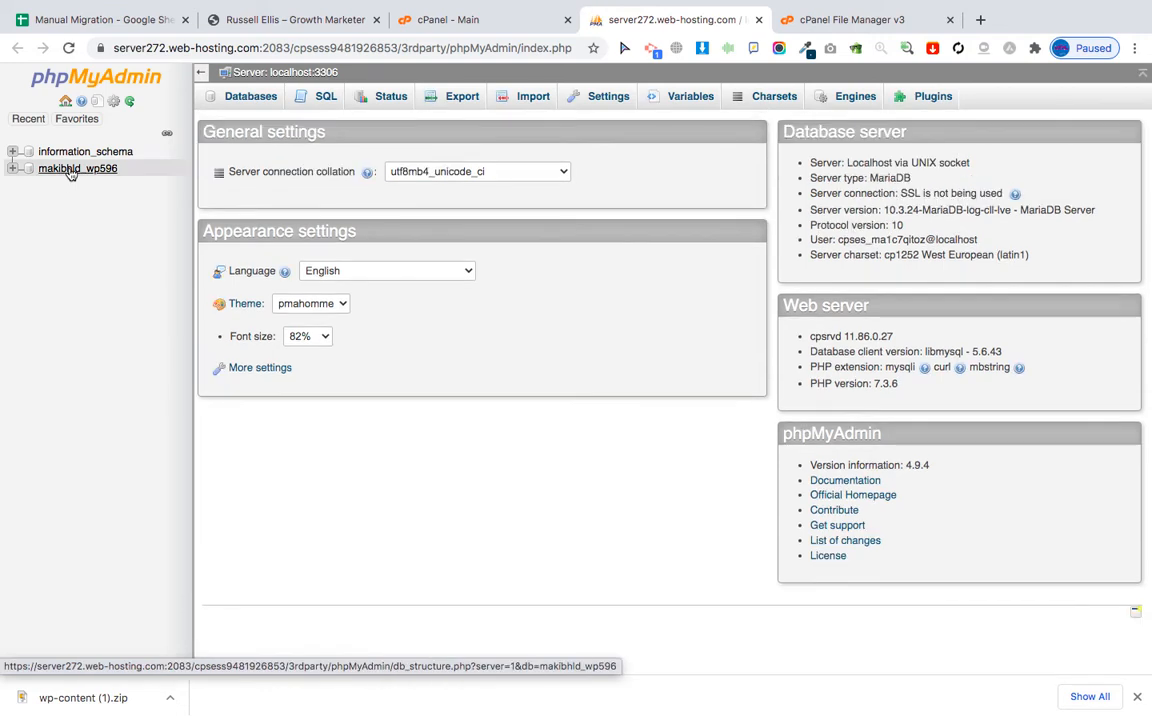
pyautogui.click(71, 170)
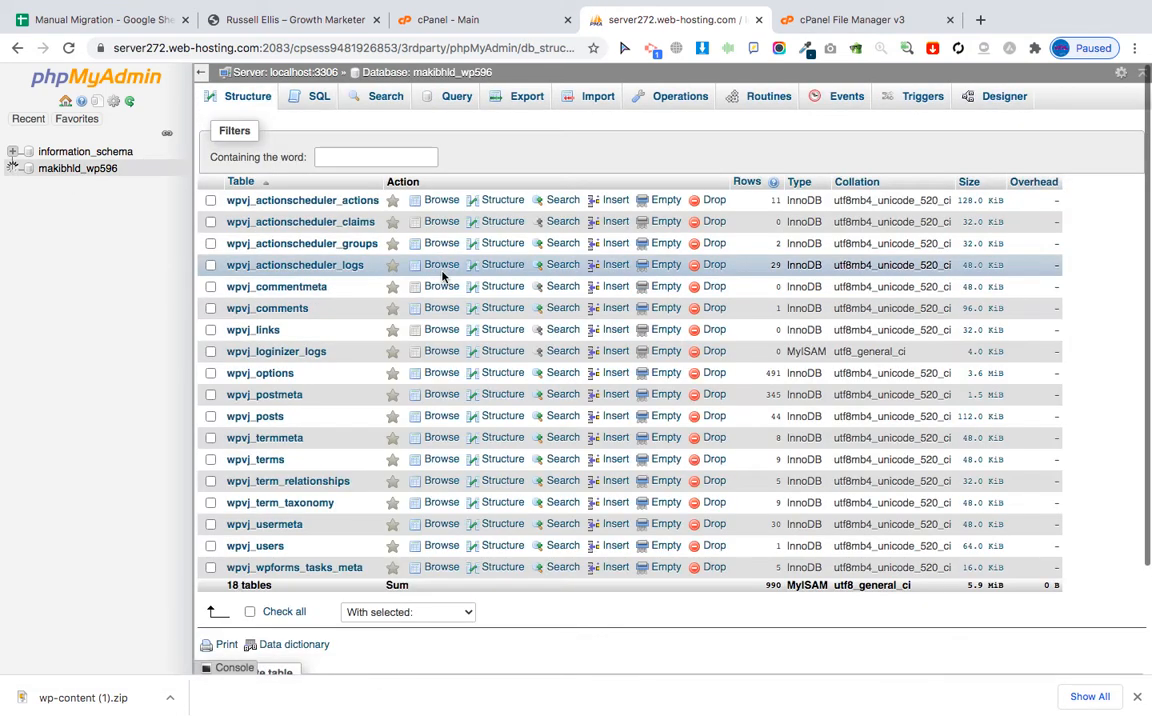
pyautogui.click(527, 97)
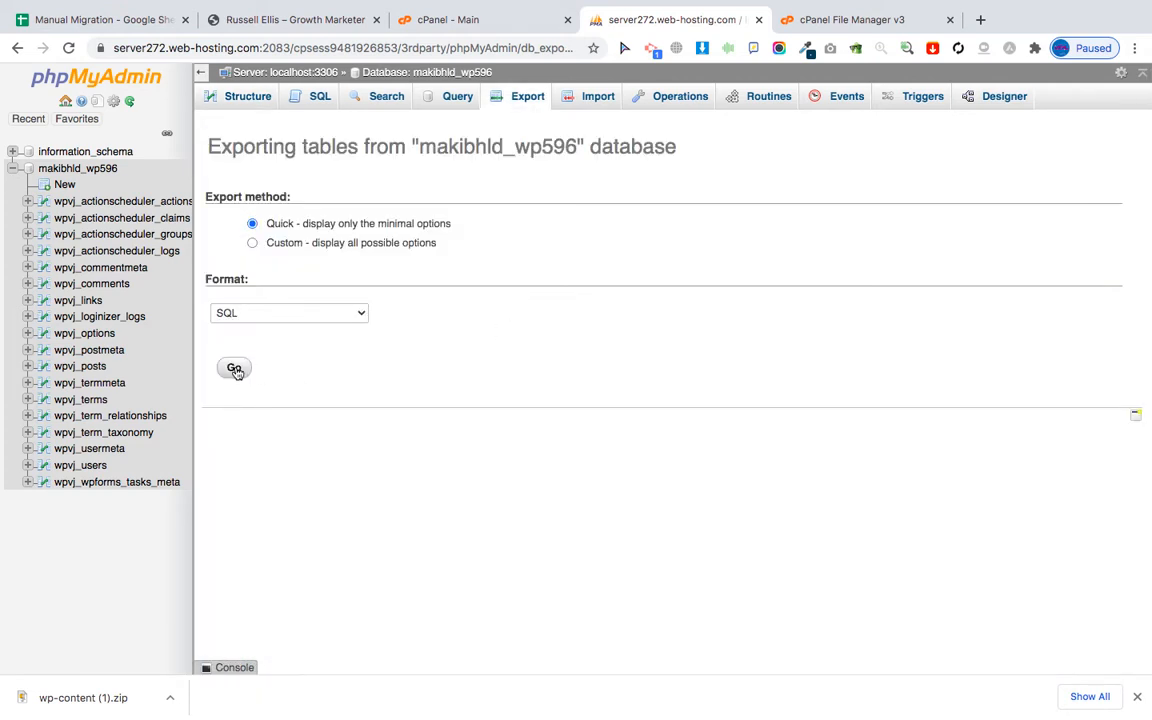
pyautogui.click(234, 368)
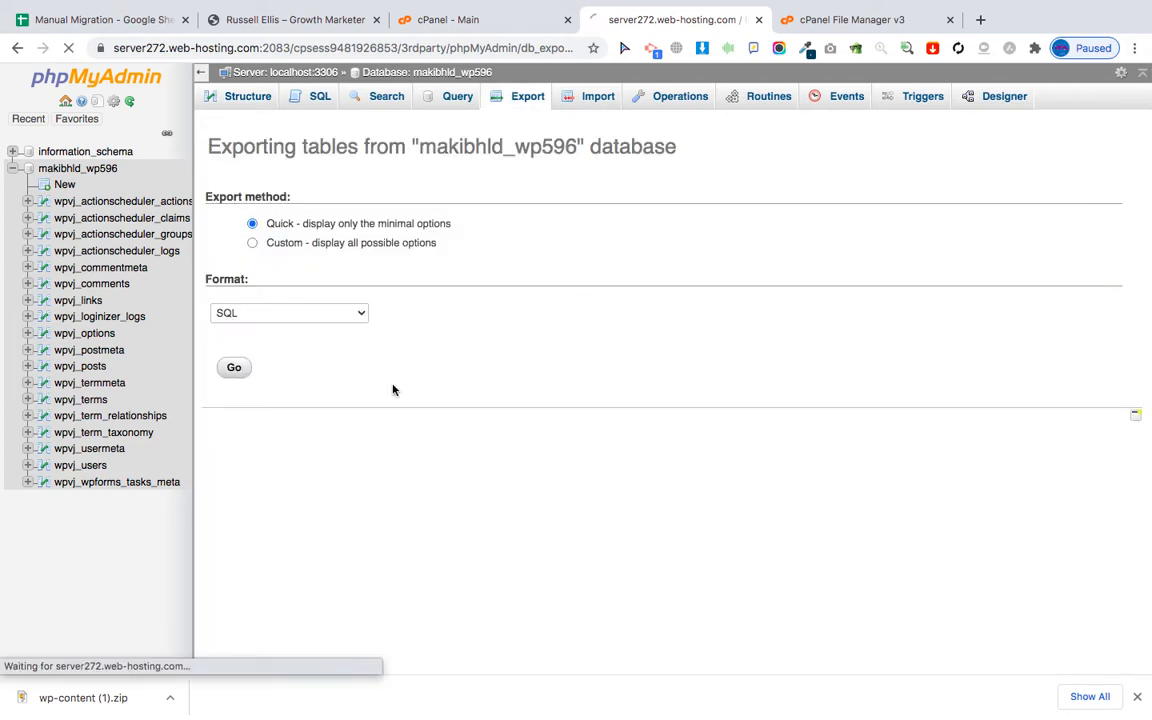
pyautogui.click(80, 20)
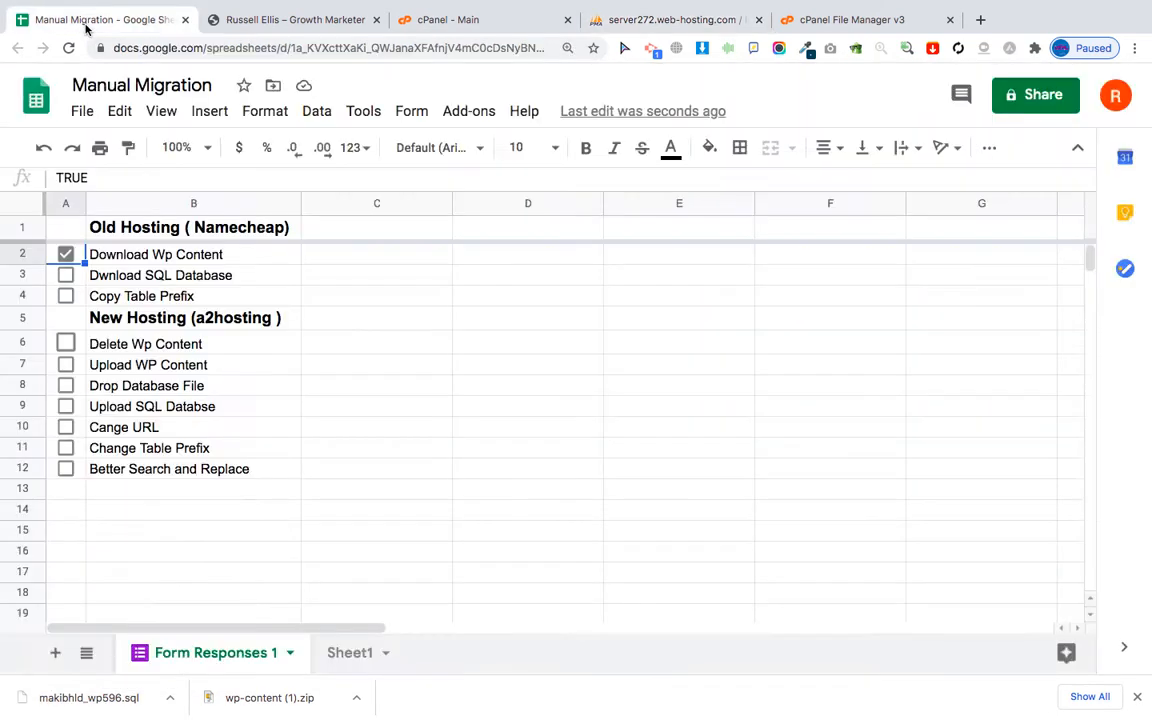
# Tick Dwnload SQL Database in row 3 and go back to the cPanel dashboard.
pyautogui.click(65, 275)
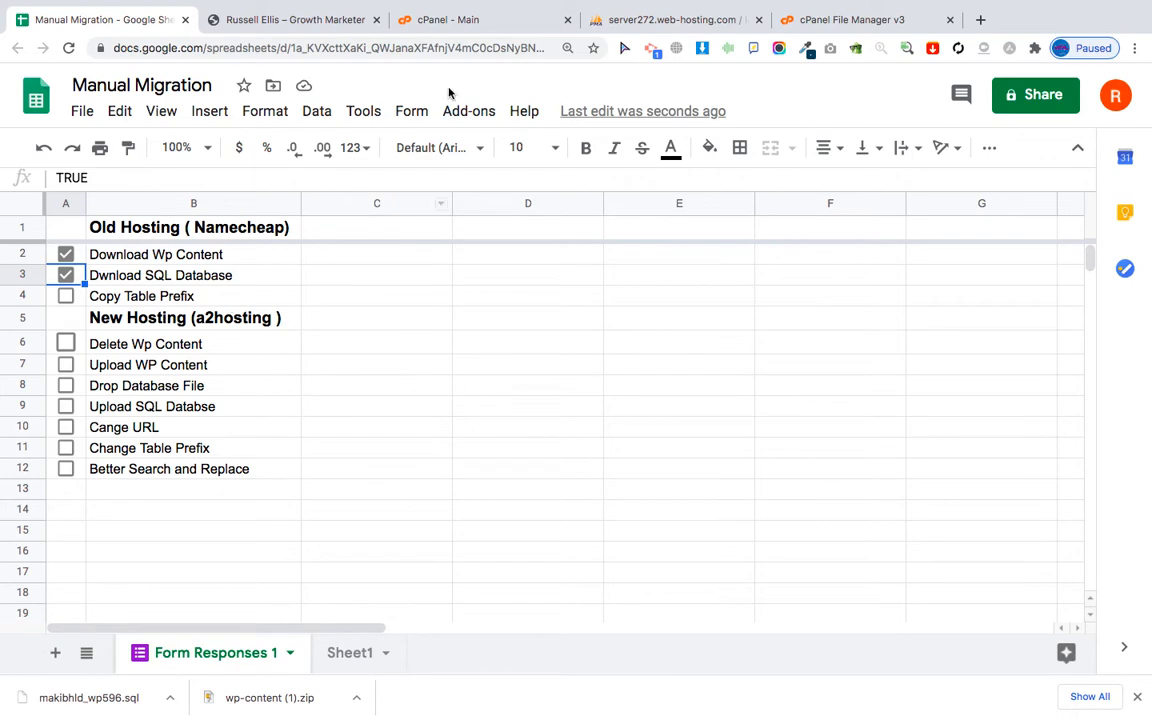
pyautogui.click(477, 20)
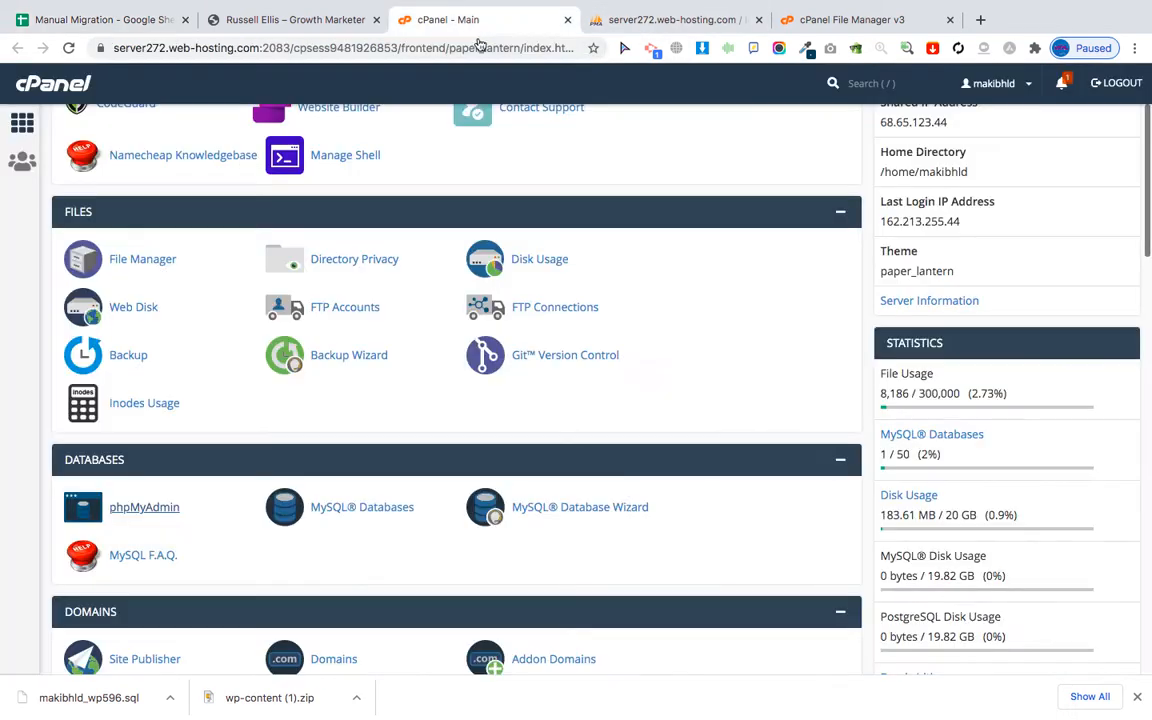
# Open public_html/wp-config.php in cPanel's editor and select the wpvj_ table prefix.
pyautogui.scroll(3, 221, 314)
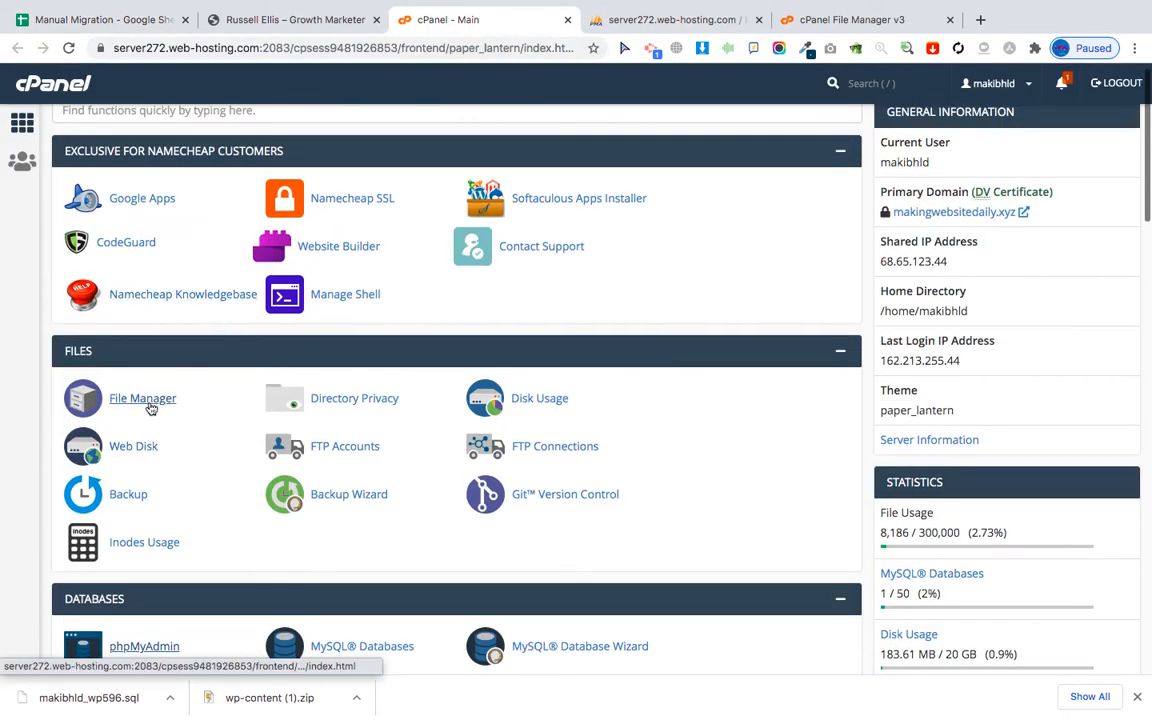
pyautogui.click(146, 401)
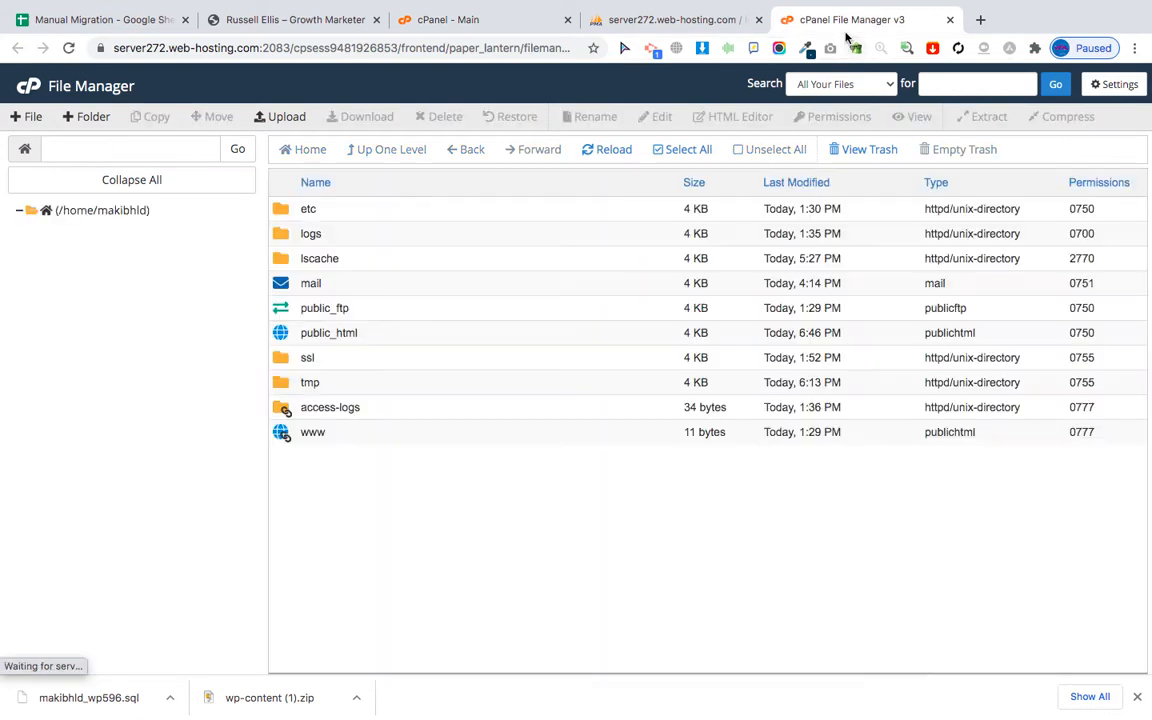
pyautogui.doubleClick(287, 338)
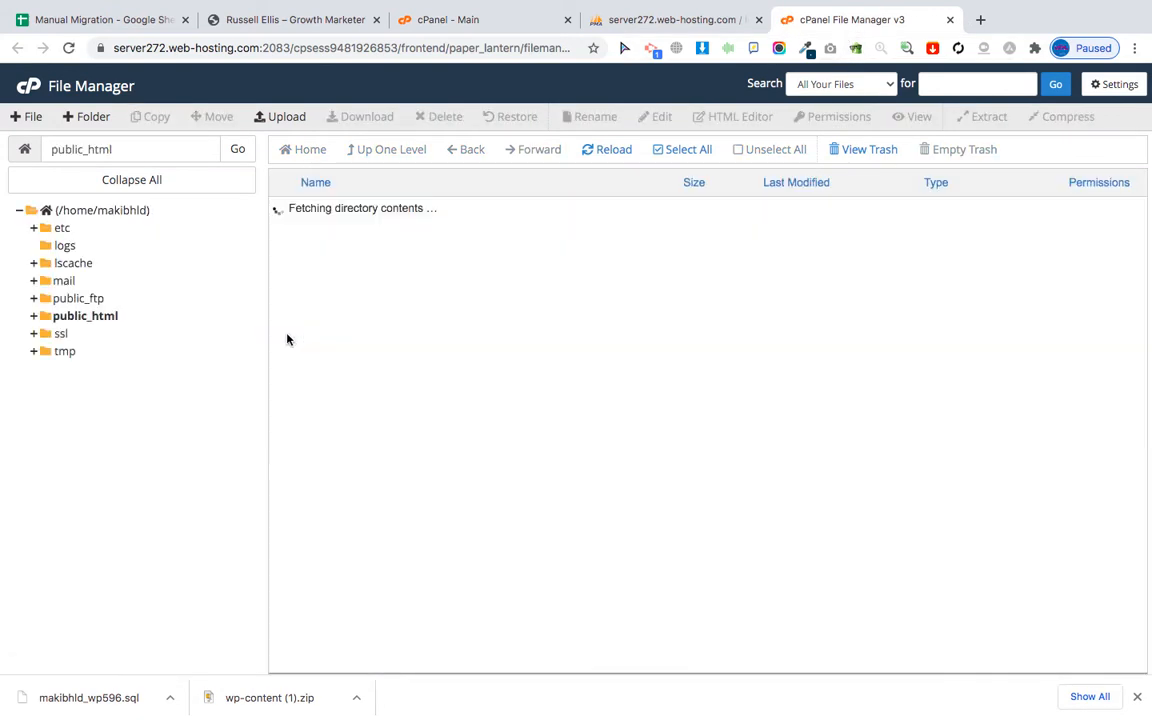
pyautogui.scroll(-1, 408, 480)
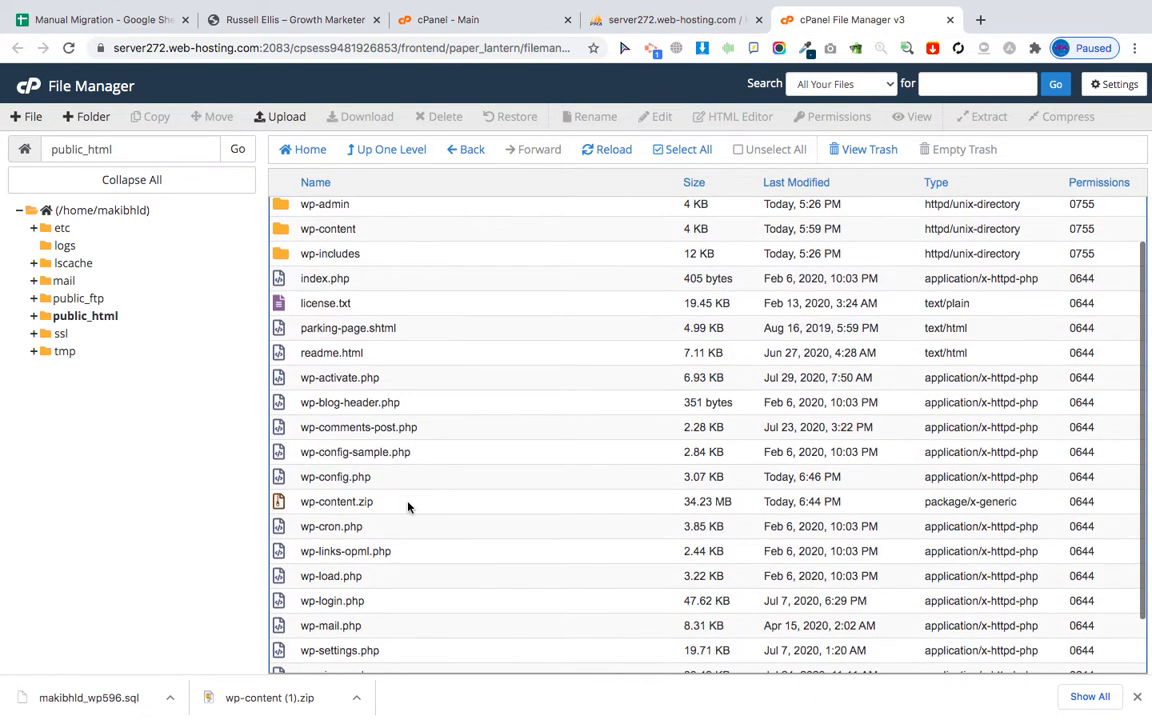
pyautogui.click(272, 477)
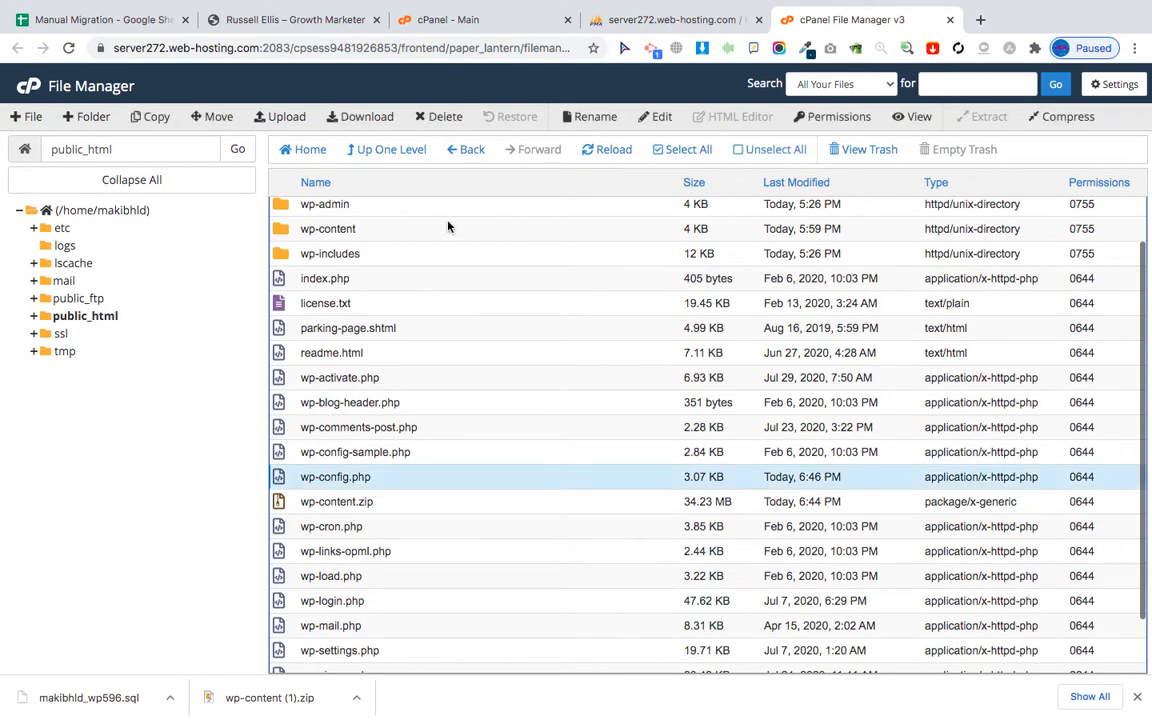
pyautogui.click(658, 117)
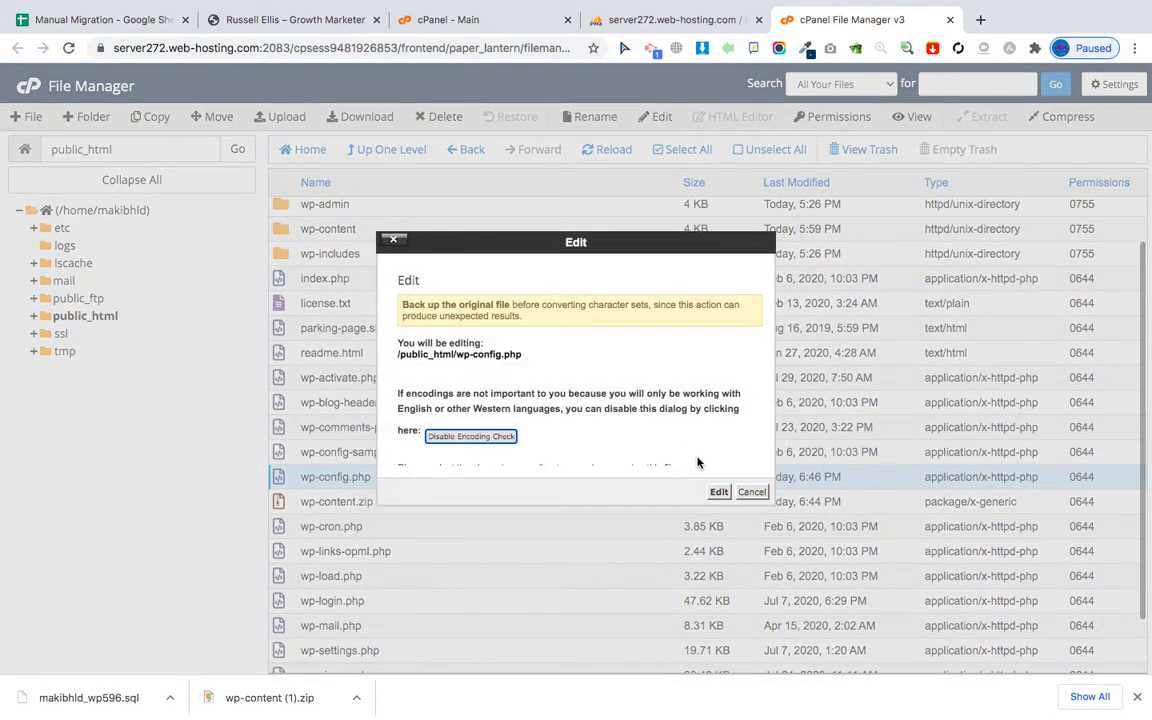
pyautogui.click(720, 492)
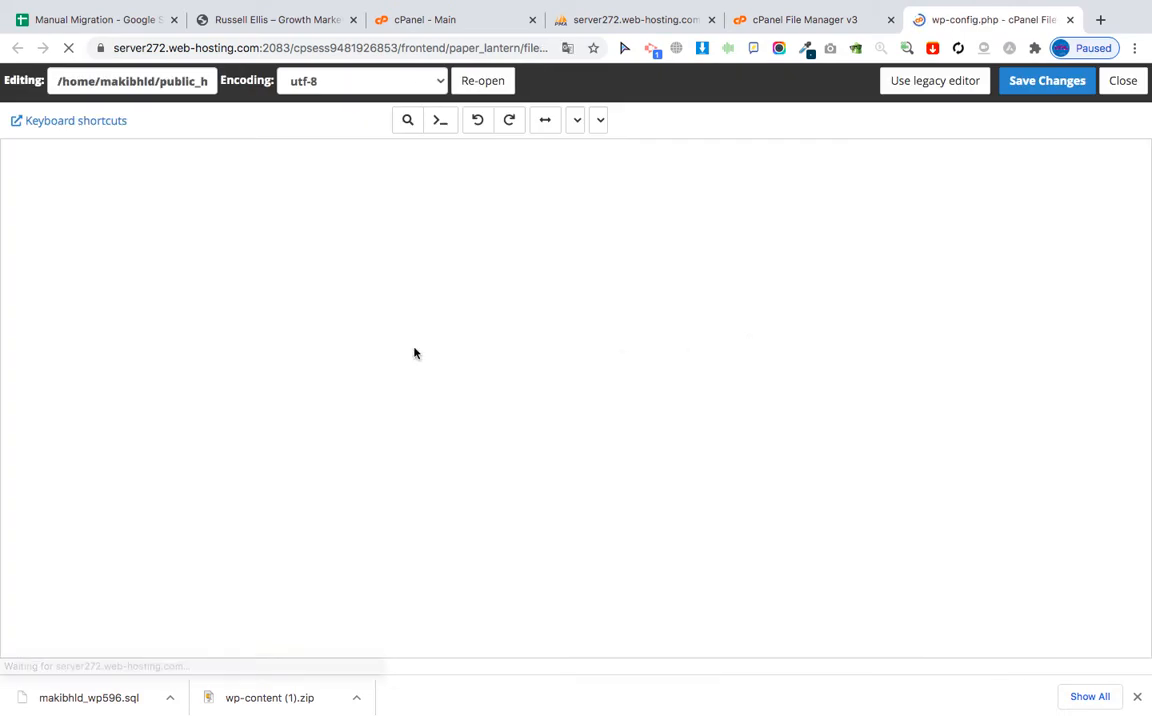
pyautogui.scroll(-8, 170, 545)
pyautogui.scroll(-10, 170, 548)
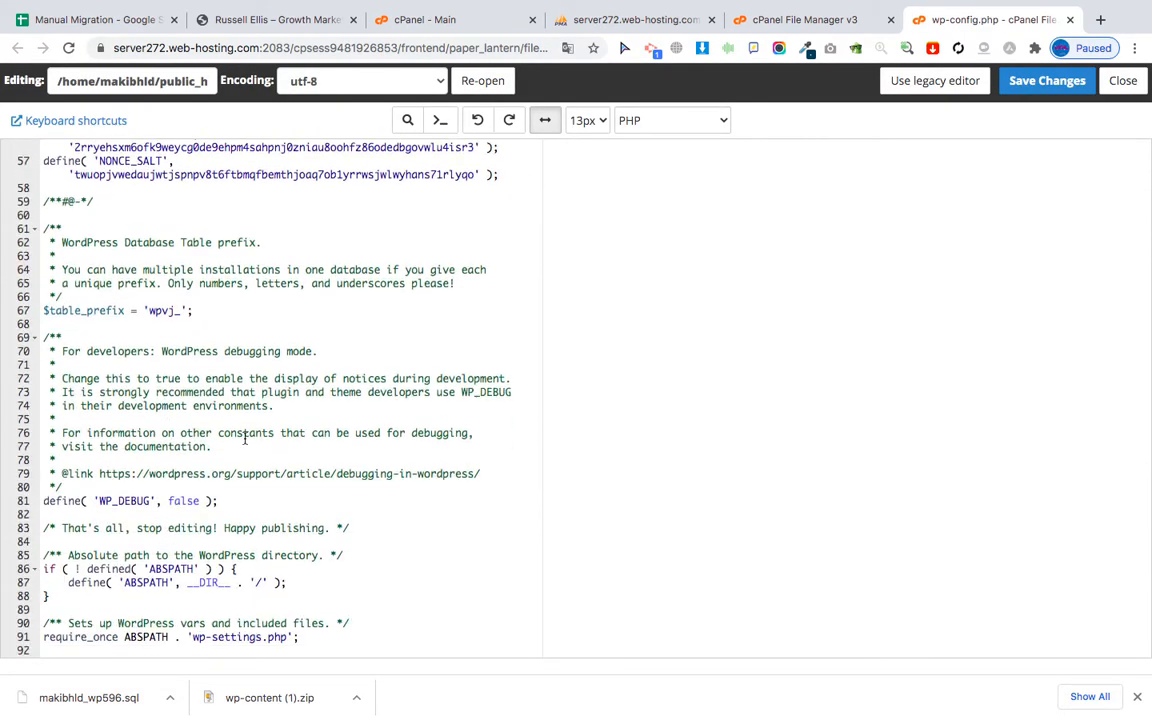
pyautogui.doubleClick(172, 311)
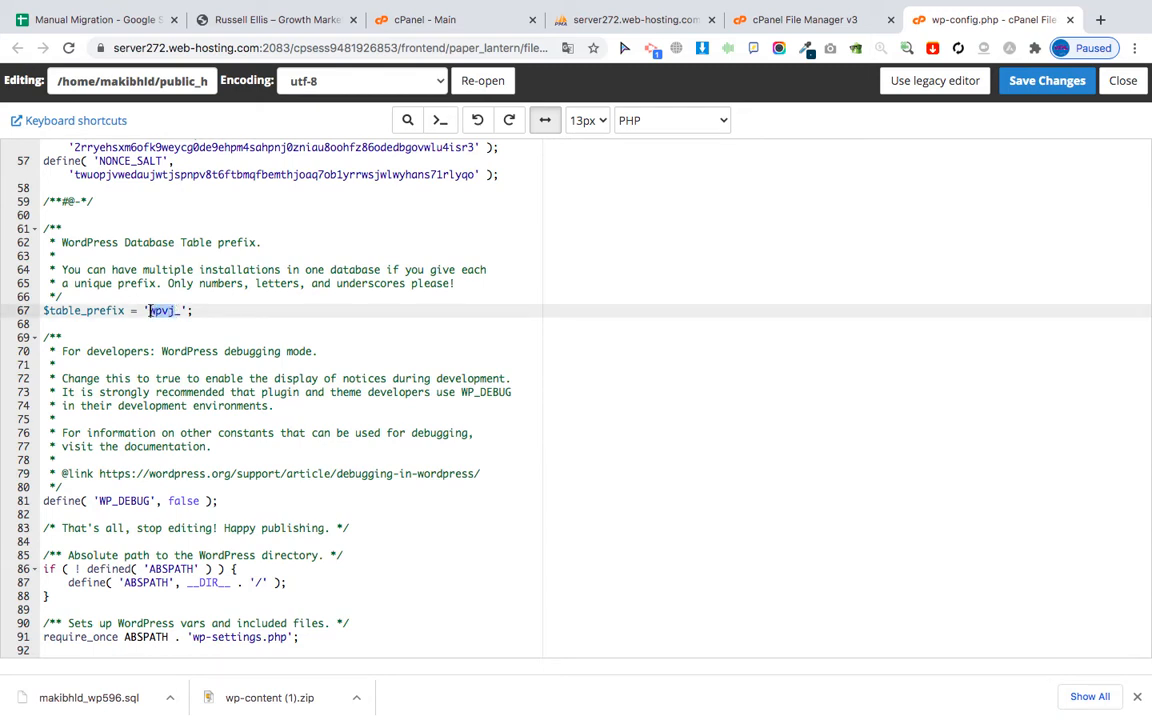
pyautogui.click(95, 19)
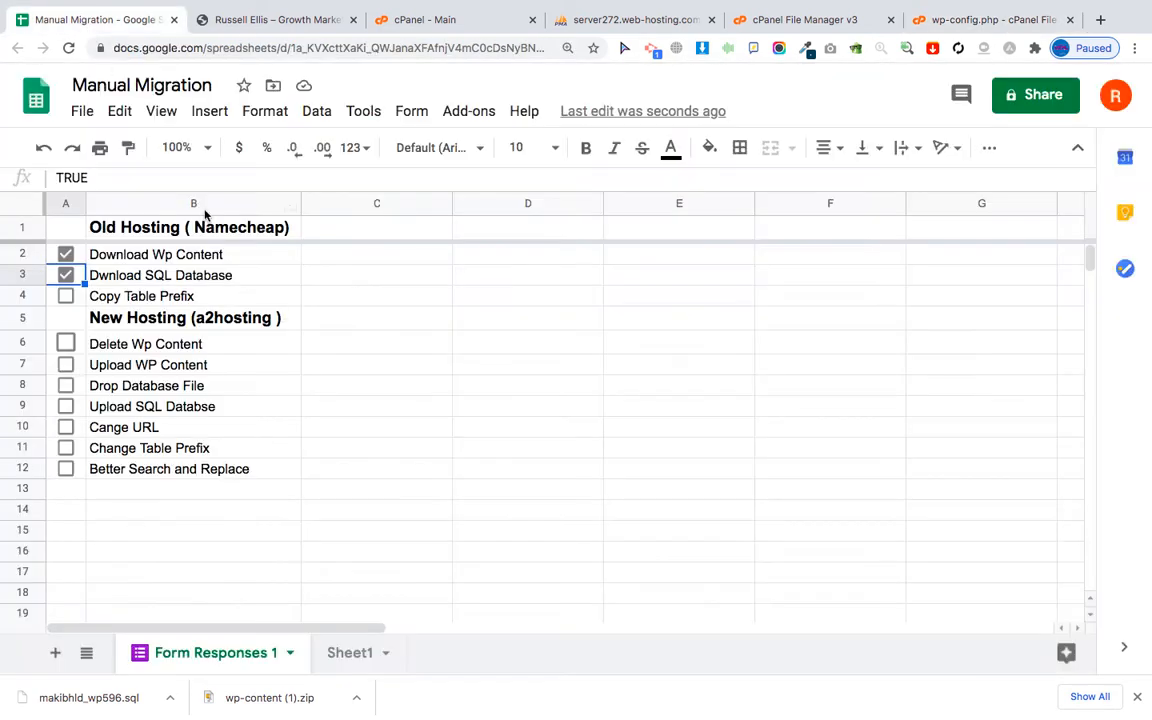
# Append '( wpvj )' to Copy Table Prefix in B4 and tick it done.
pyautogui.doubleClick(245, 296)
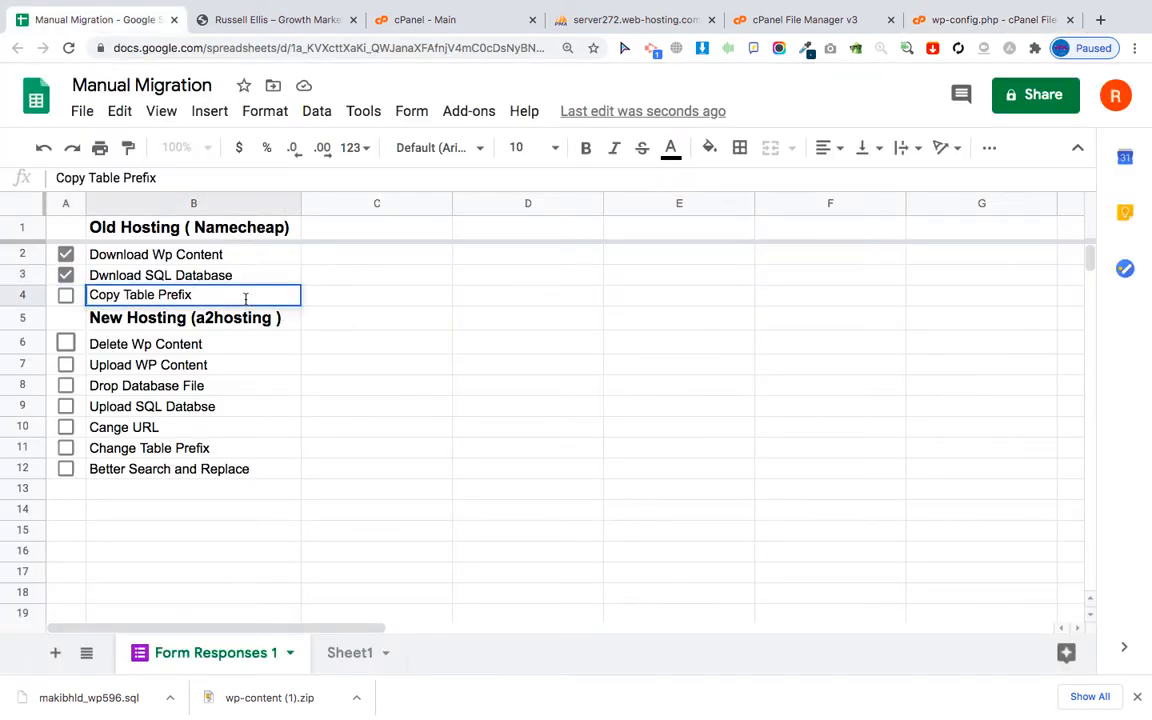
pyautogui.write('( wpvj')
pyautogui.click(65, 295)
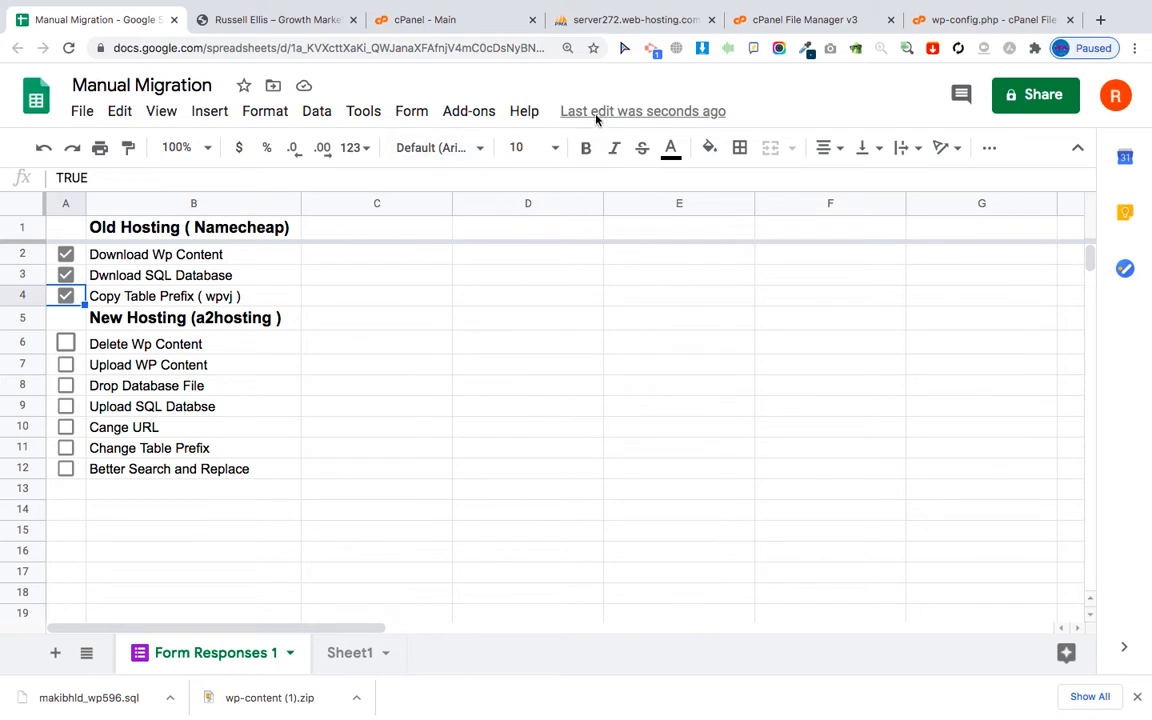
# Close the four old cPanel, server, File Manager and editor tabs, leaving a new blank tab.
pyautogui.click(534, 20)
pyautogui.click(534, 20)
pyautogui.click(534, 20)
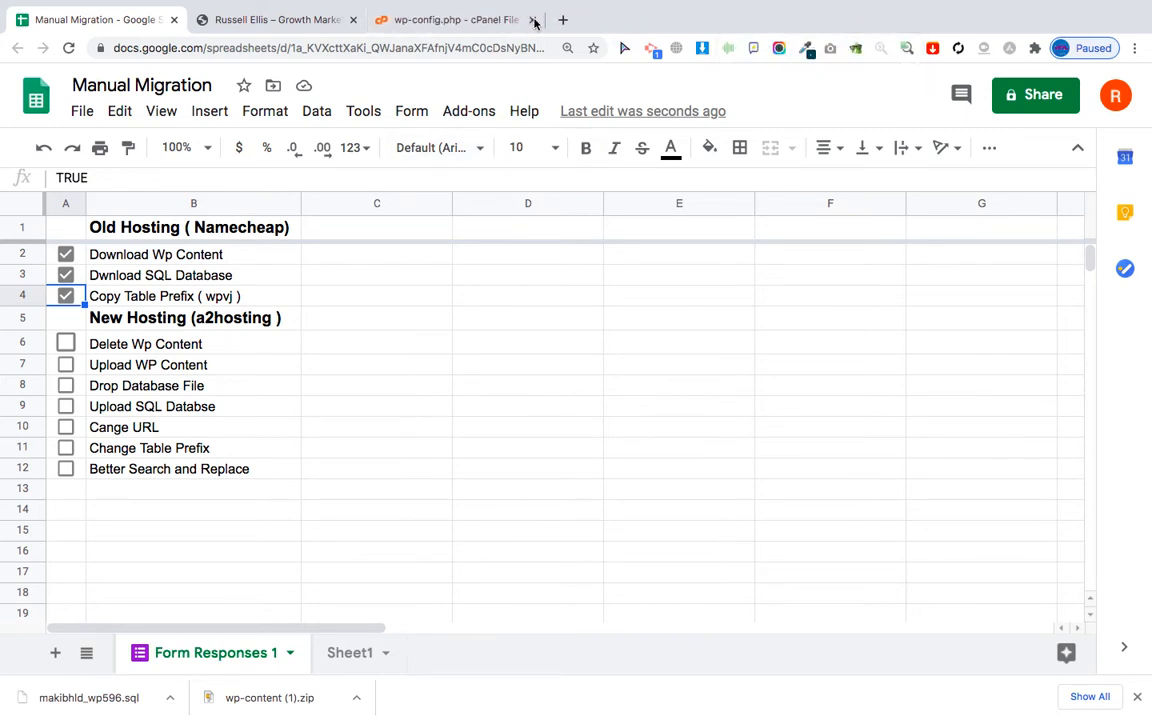
pyautogui.click(534, 20)
pyautogui.click(388, 20)
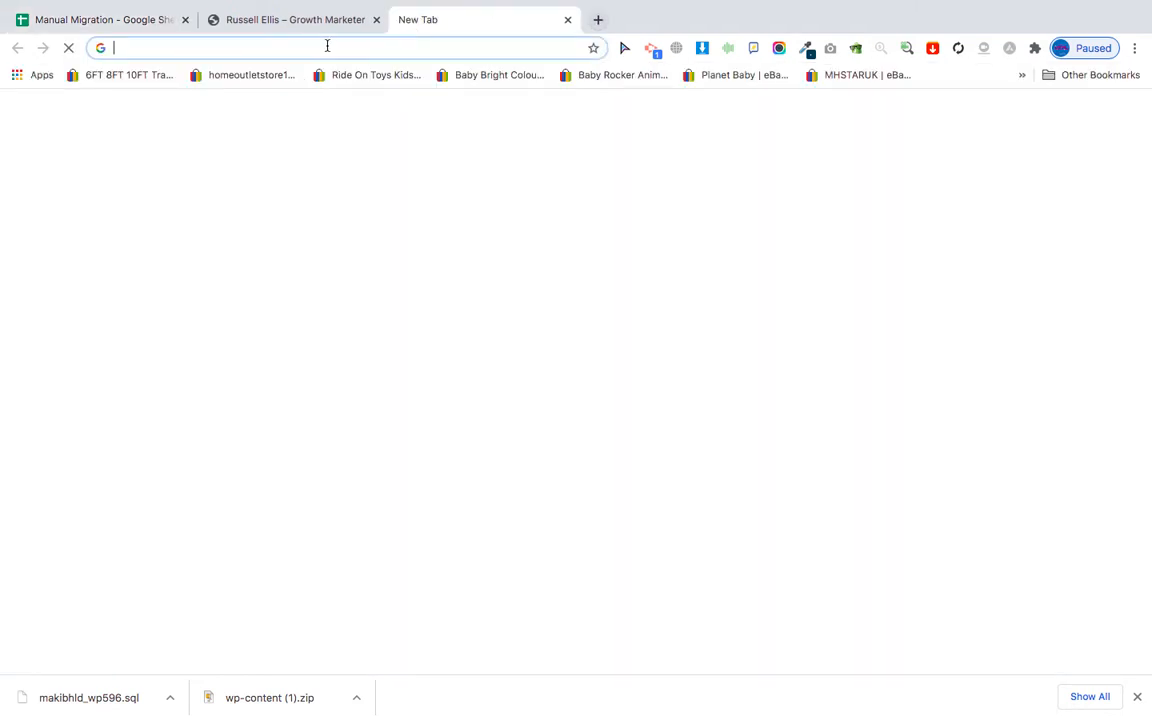
# Go to a2hosting.com, log into the client area, and open cPanel Login.
pyautogui.click(327, 45)
pyautogui.write('a2hosting.com')
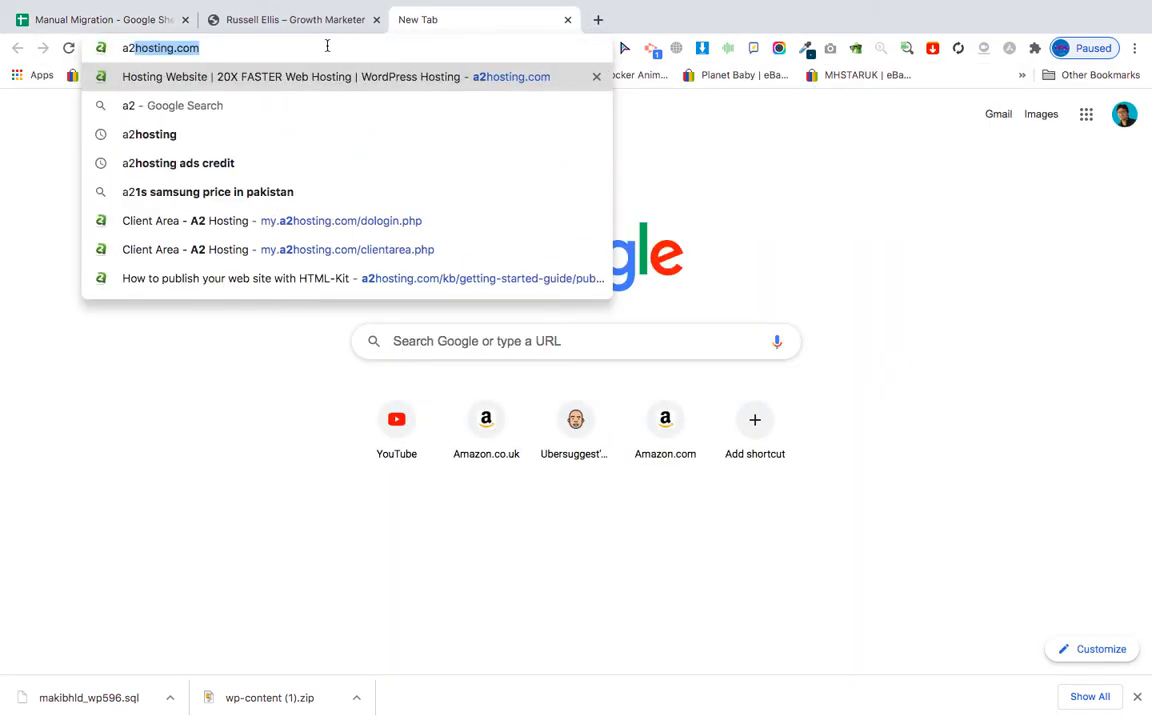
pyautogui.press('Return')
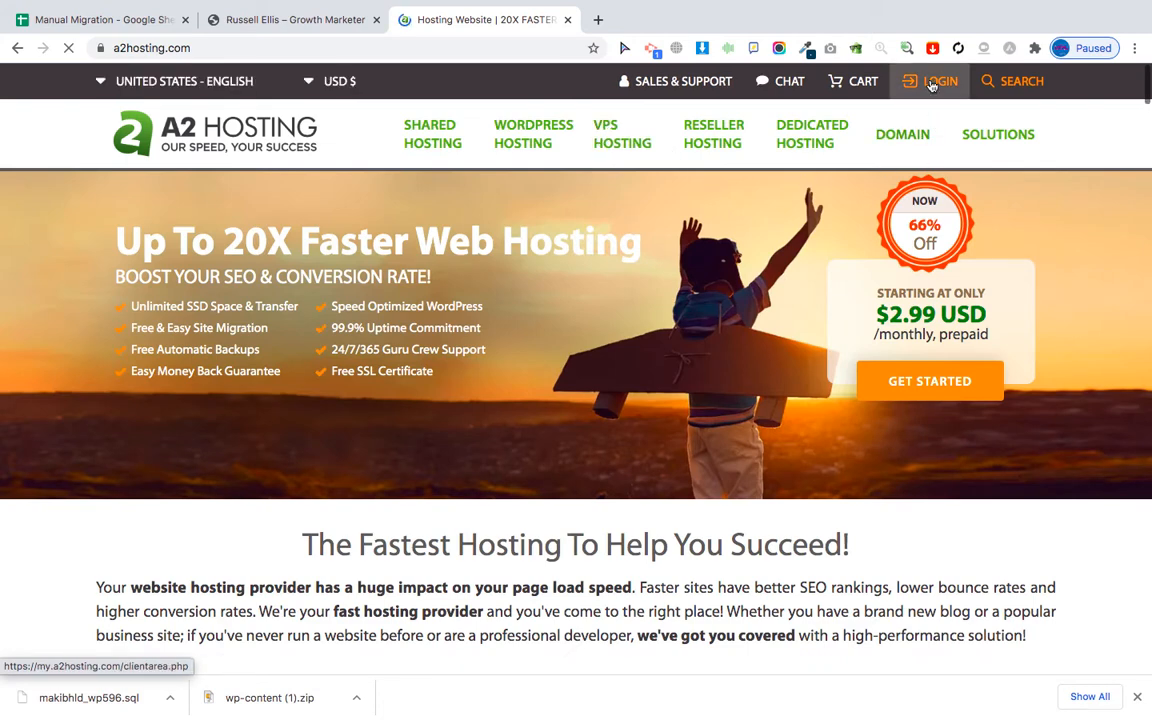
pyautogui.click(931, 84)
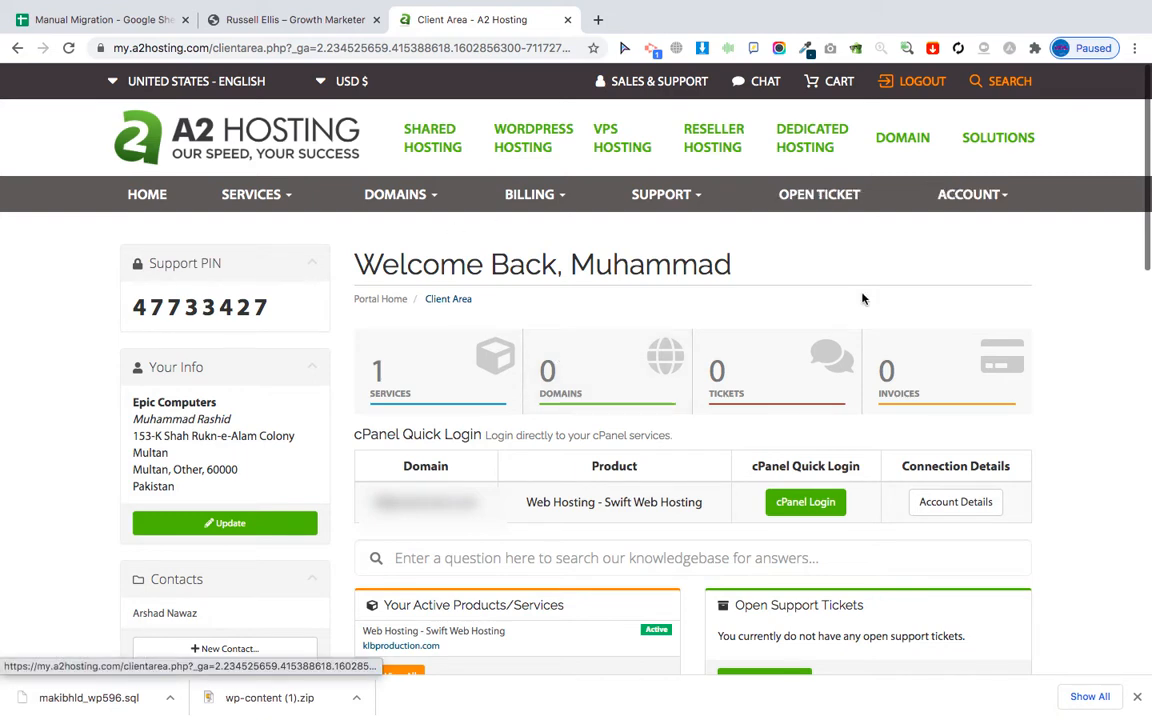
pyautogui.click(791, 516)
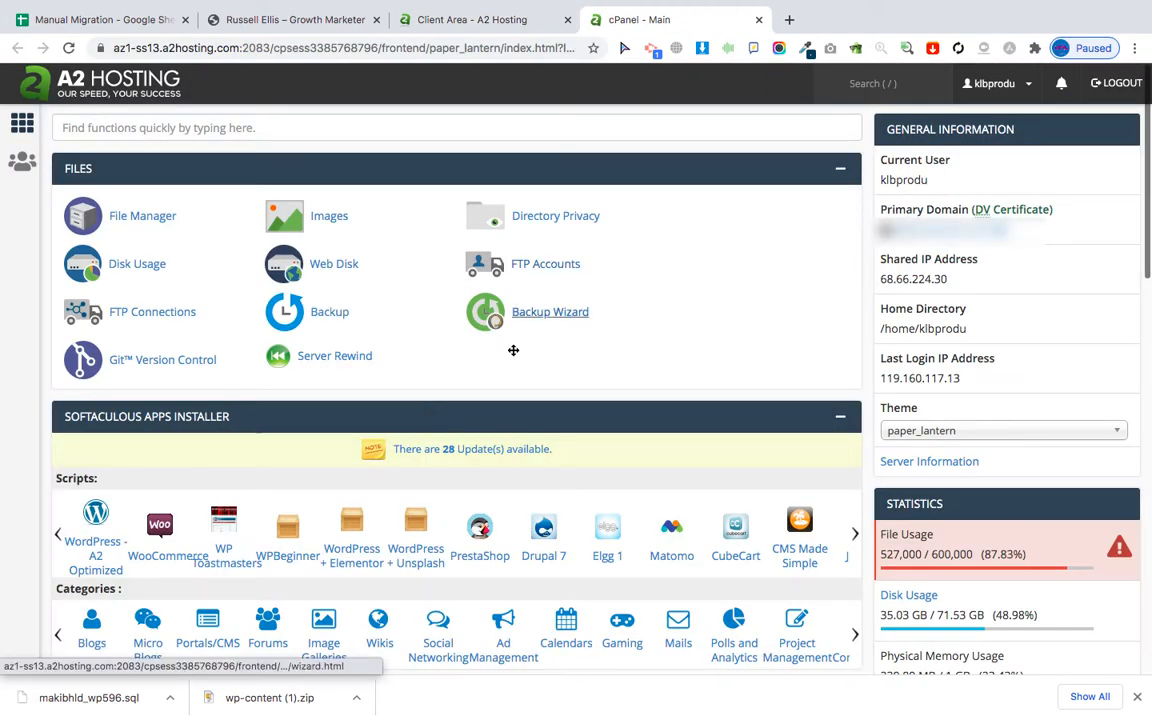
pyautogui.scroll(-1, 401, 442)
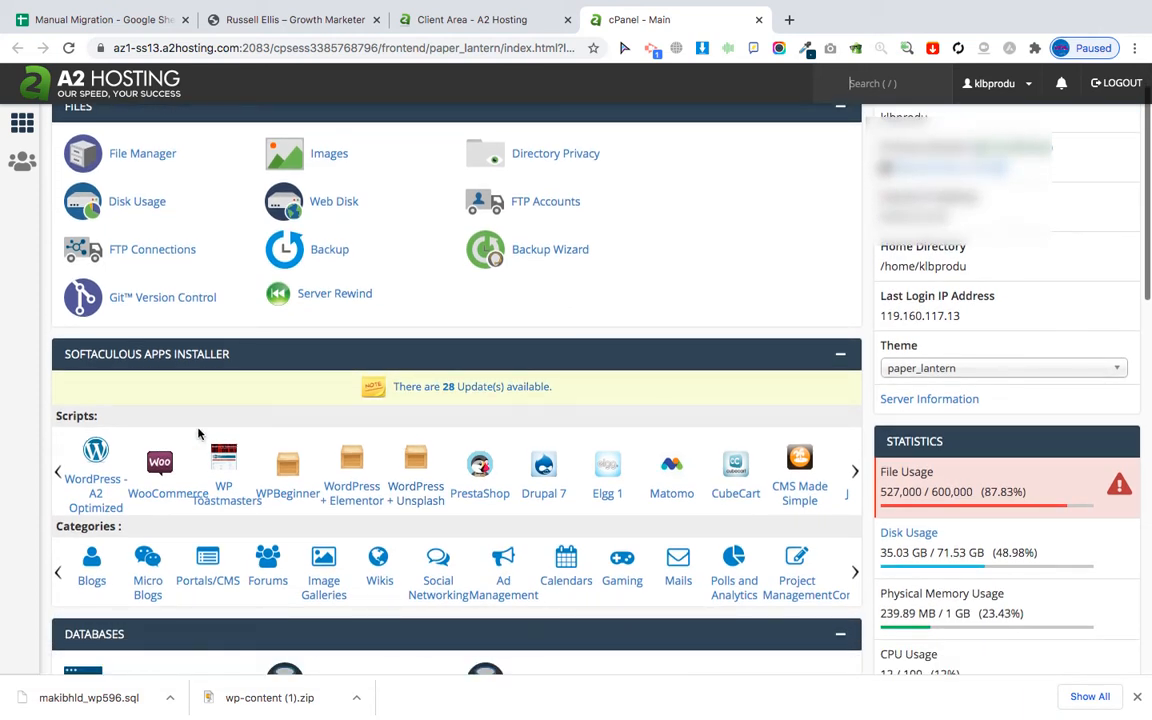
# Start a new Softaculous WordPress installation on the stagingwp.xyz domain.
pyautogui.click(96, 480)
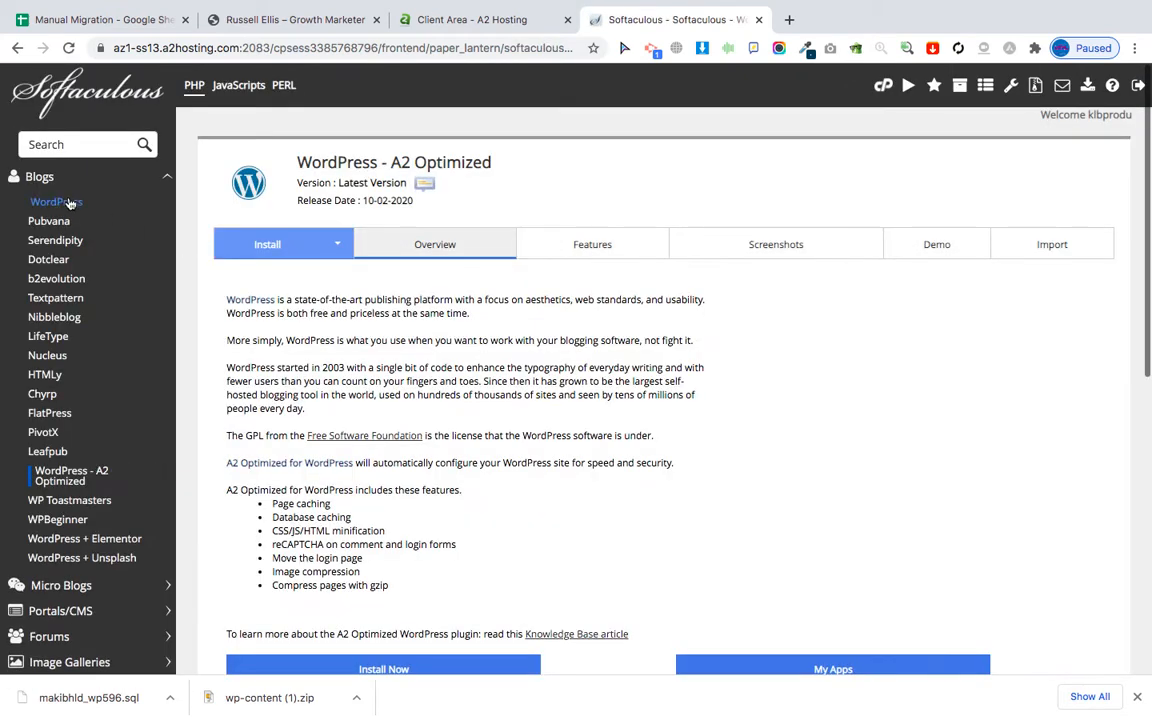
pyautogui.click(62, 202)
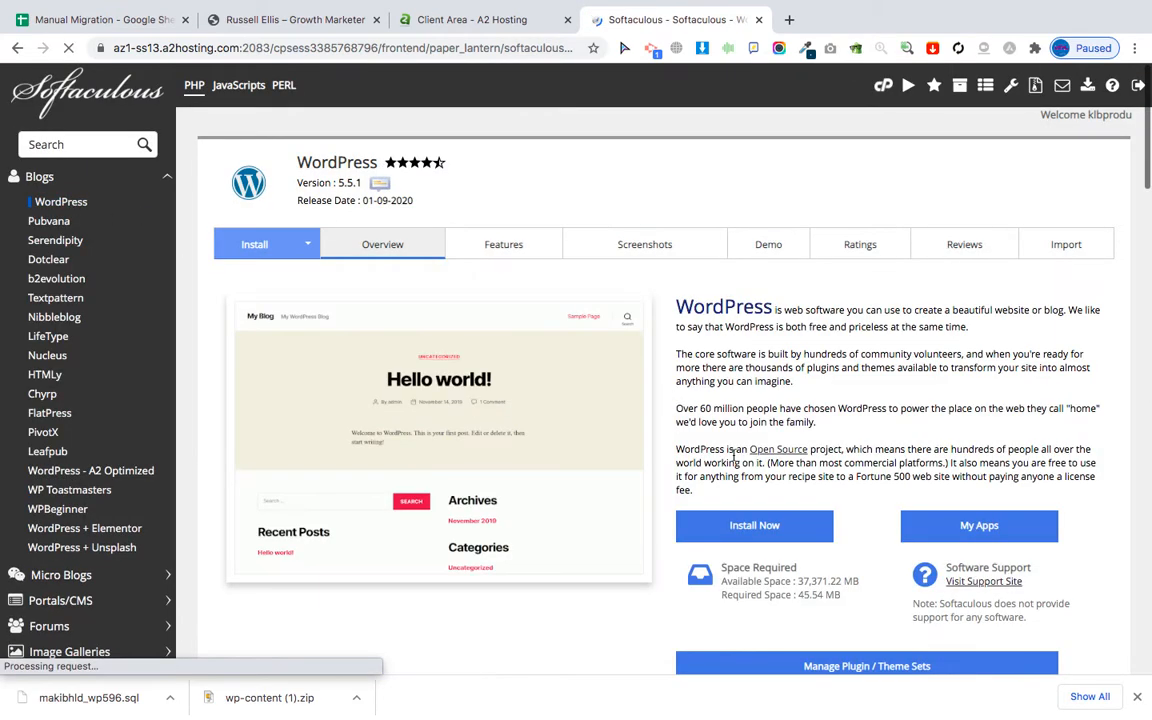
pyautogui.scroll(-2, 735, 455)
pyautogui.click(254, 139)
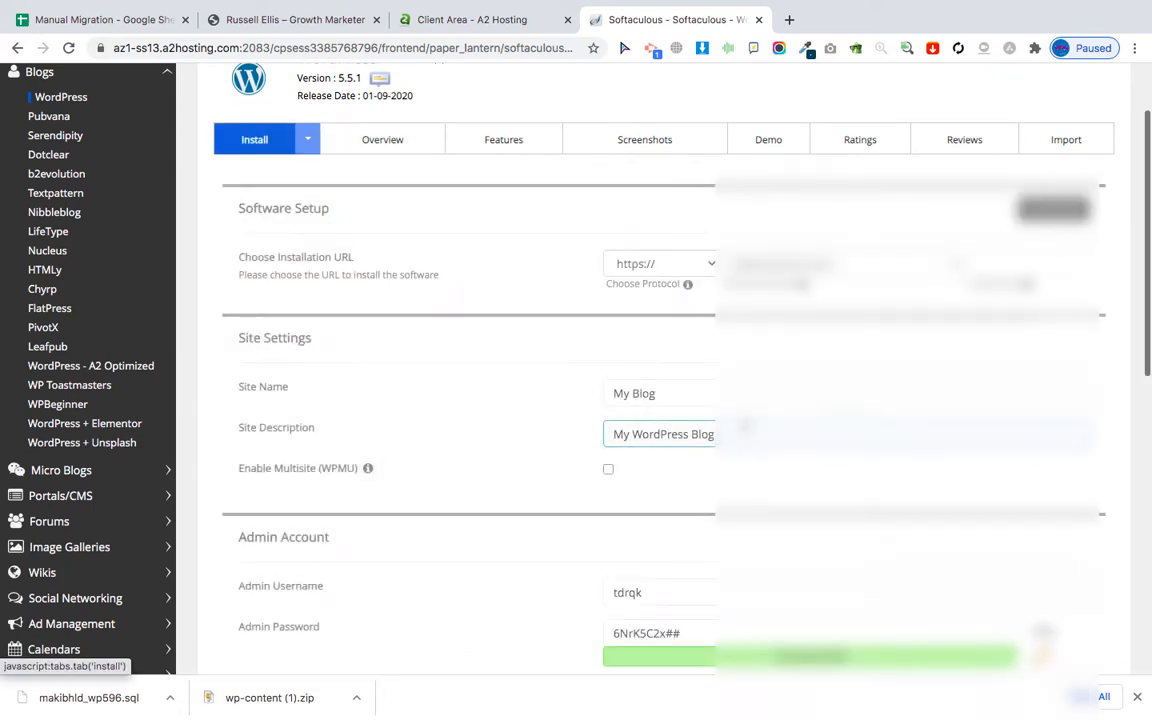
pyautogui.click(718, 263)
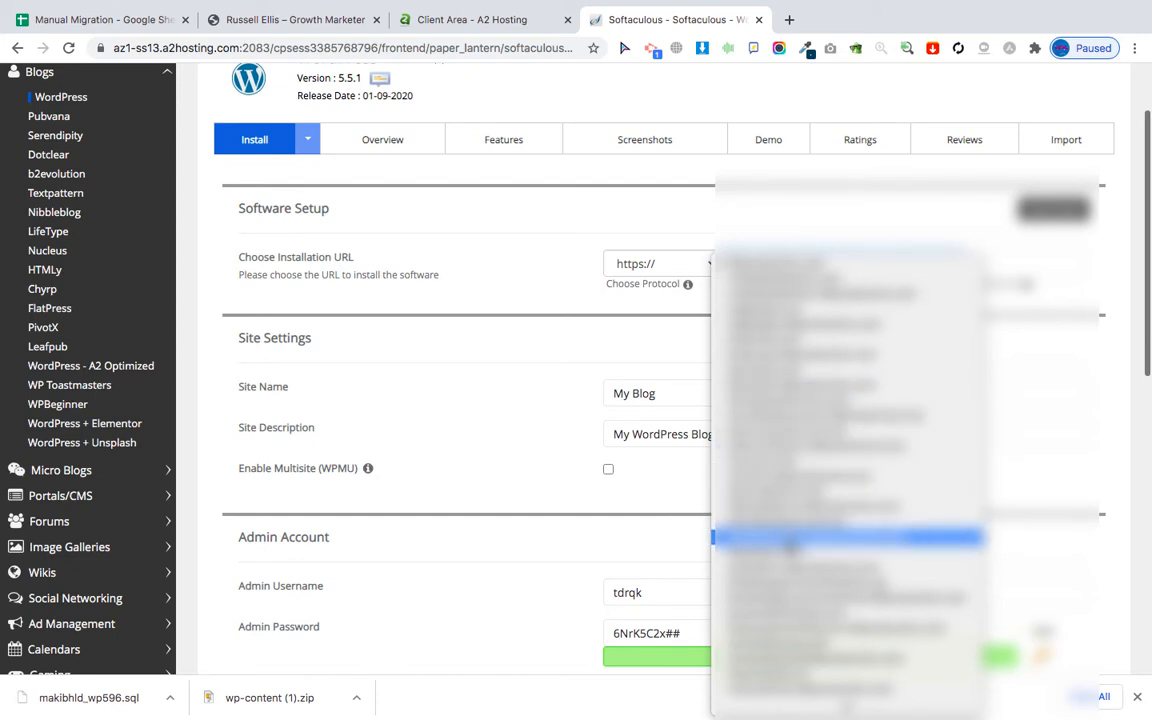
pyautogui.scroll(-2, 790, 545)
pyautogui.click(783, 232)
pyautogui.click(823, 434)
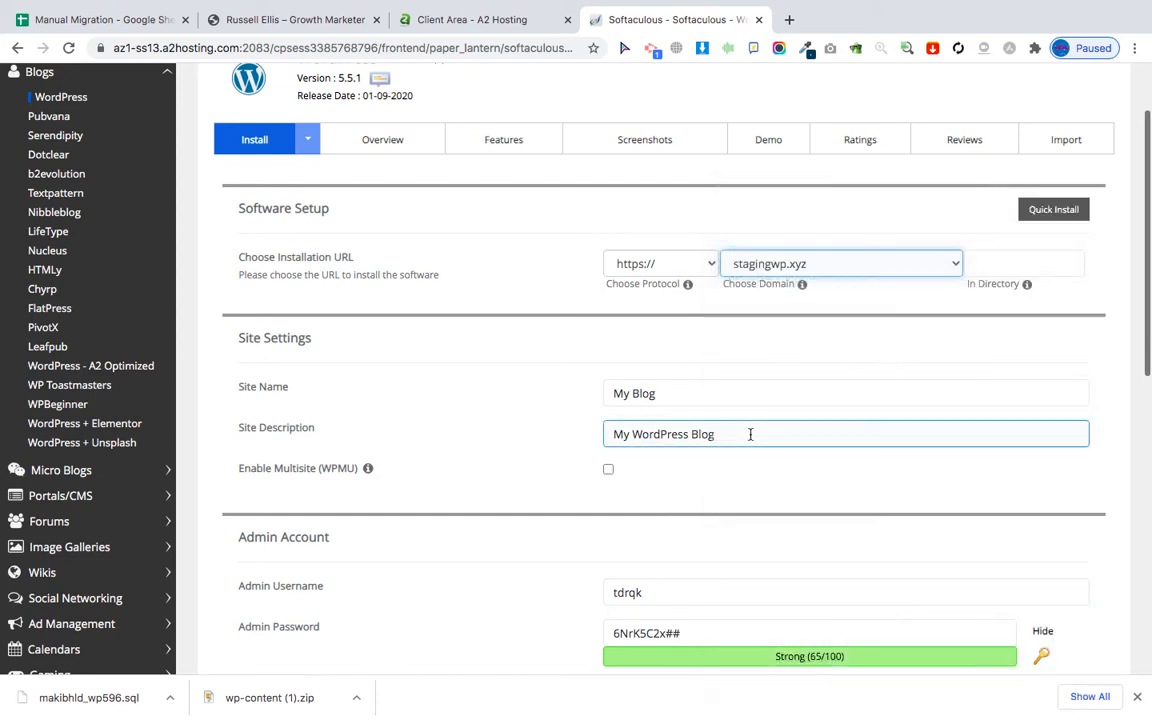
# Set the admin username to admin, enter the admin password, and fill in the admin e-mail.
pyautogui.scroll(-2, 823, 434)
pyautogui.click(658, 483)
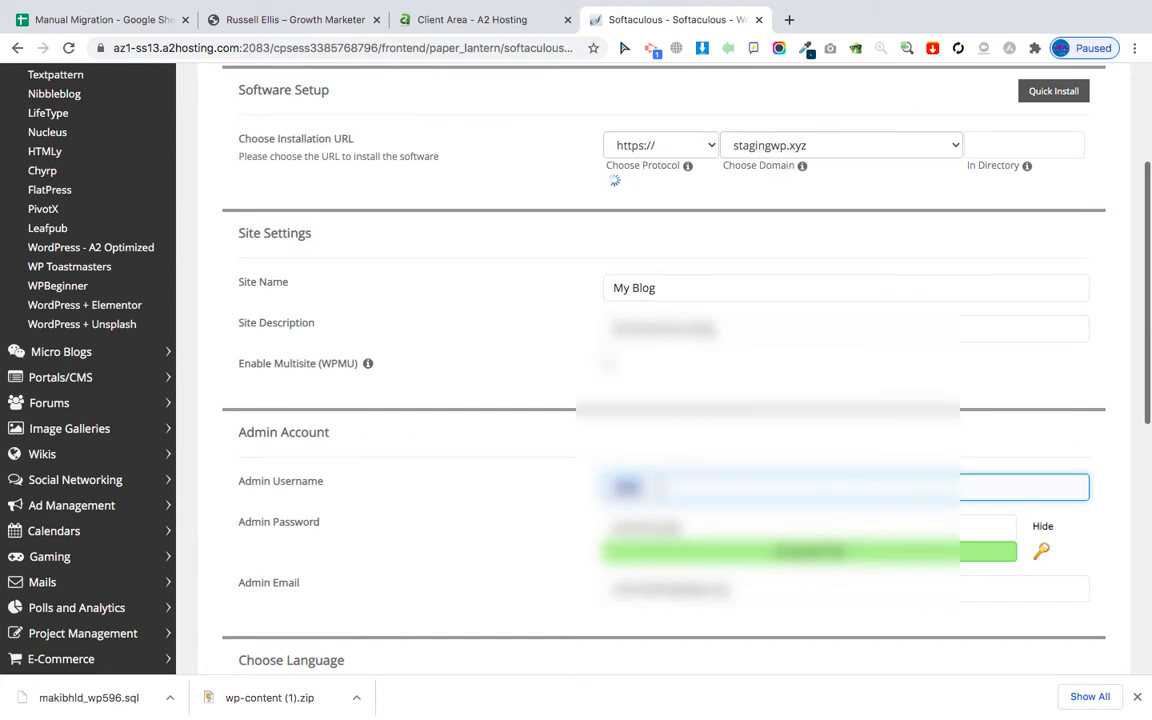
pyautogui.write('admin')
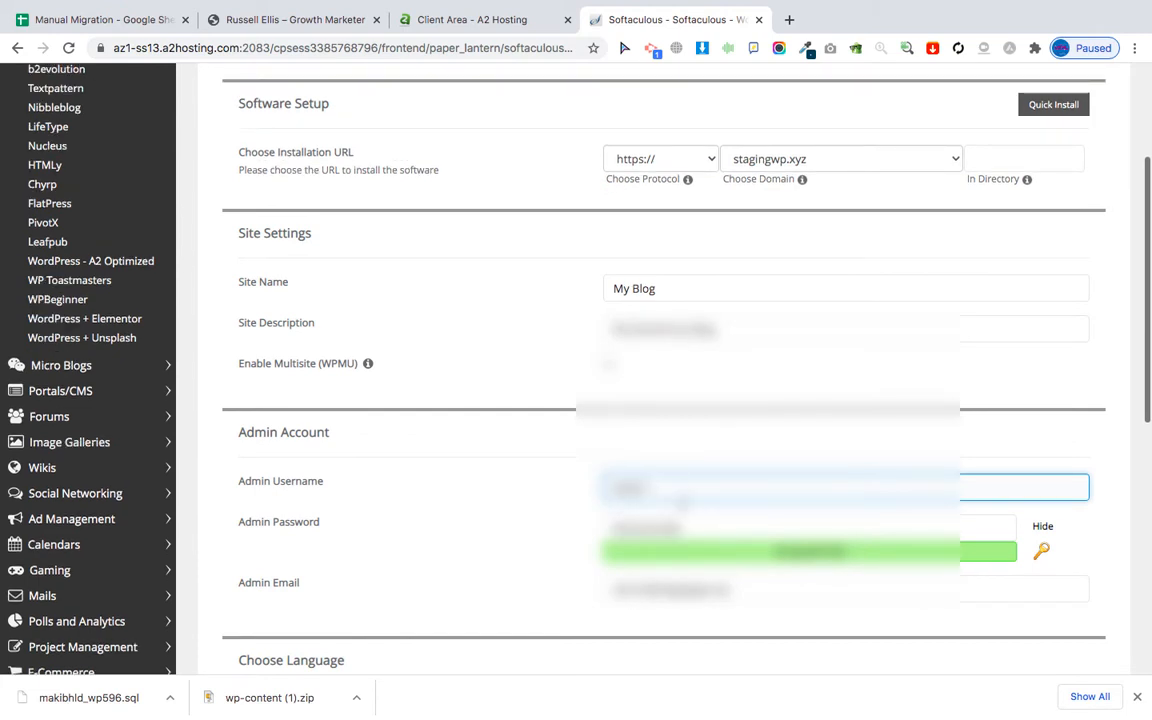
pyautogui.press('Tab')
pyautogui.write('a')
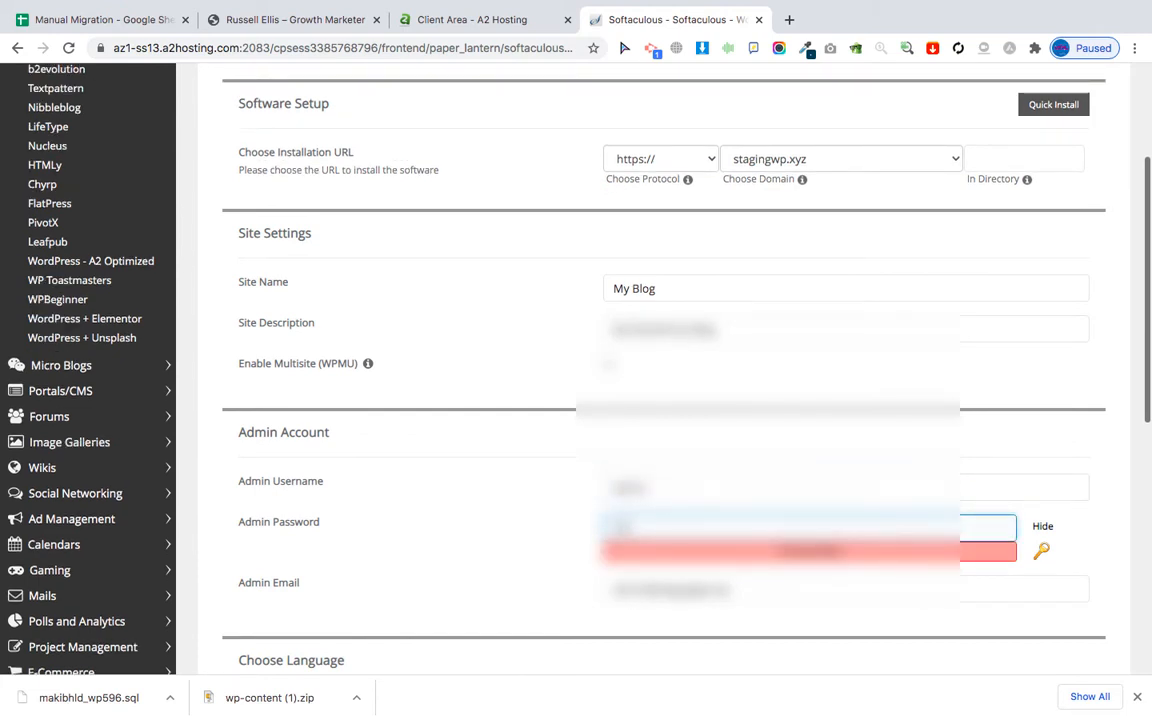
pyautogui.write('***')
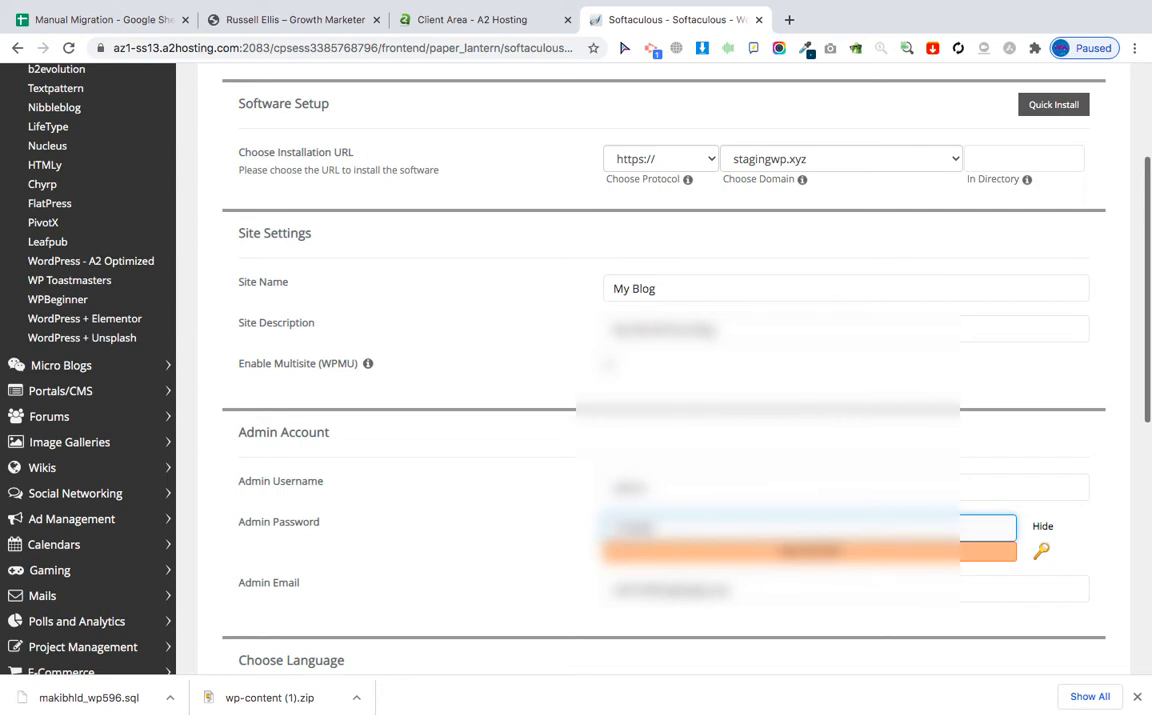
pyautogui.write('**')
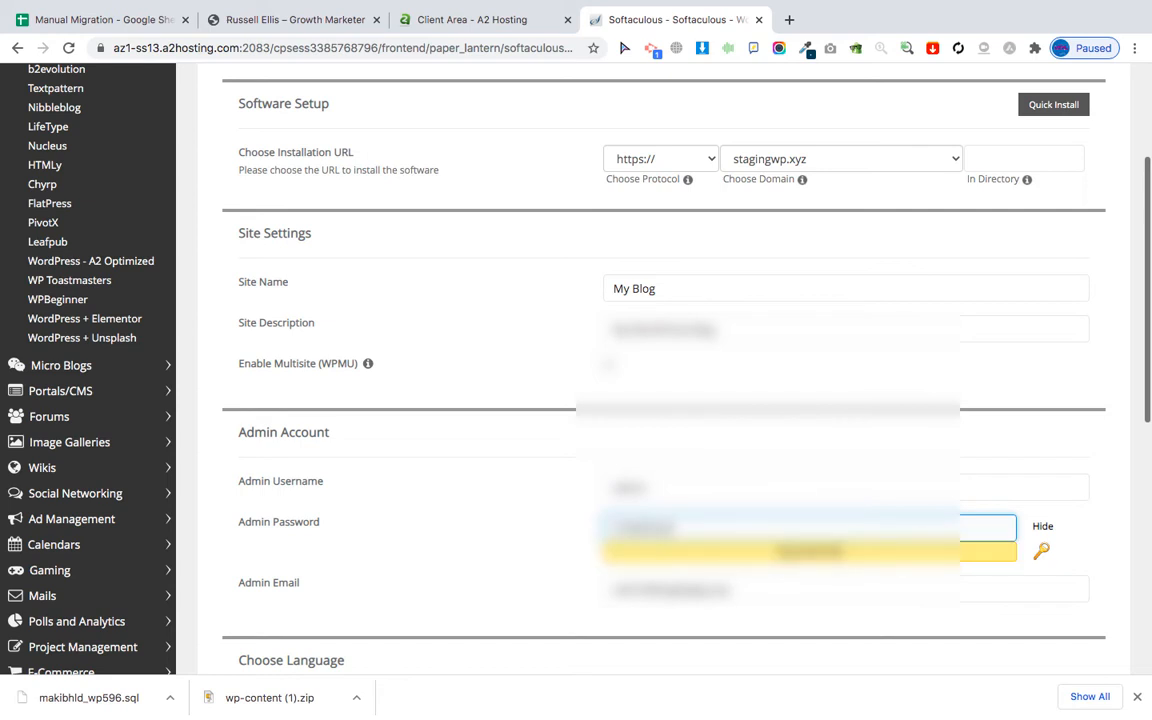
pyautogui.scroll(-2, 665, 430)
pyautogui.tripleClick(668, 424)
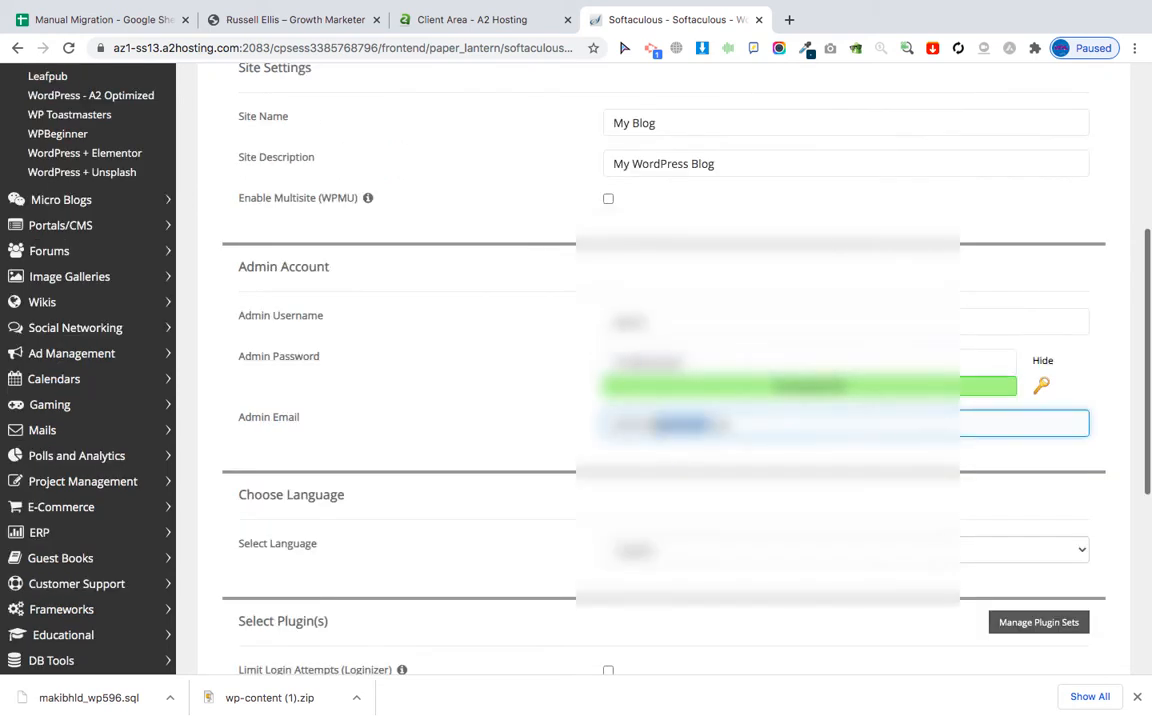
pyautogui.write('*')
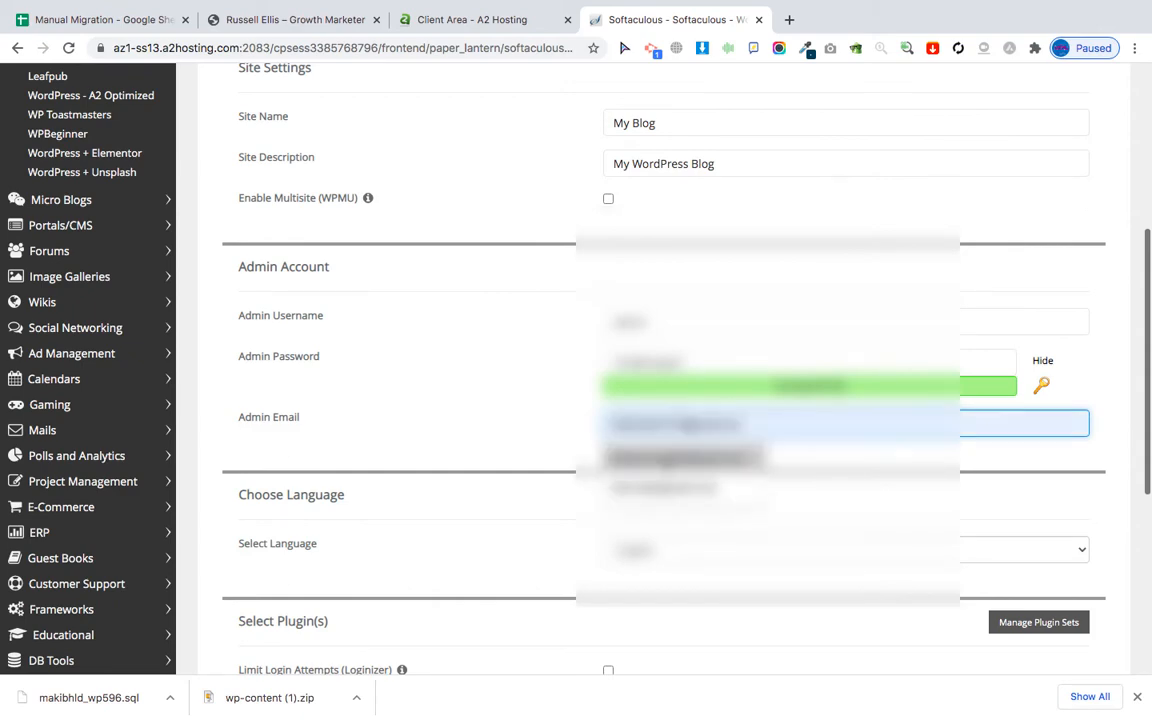
pyautogui.click(669, 460)
# Finish the WordPress 5.5.1 install and return to the A2 Hosting cPanel dashboard.
pyautogui.scroll(-2, 720, 544)
pyautogui.scroll(-3, 720, 544)
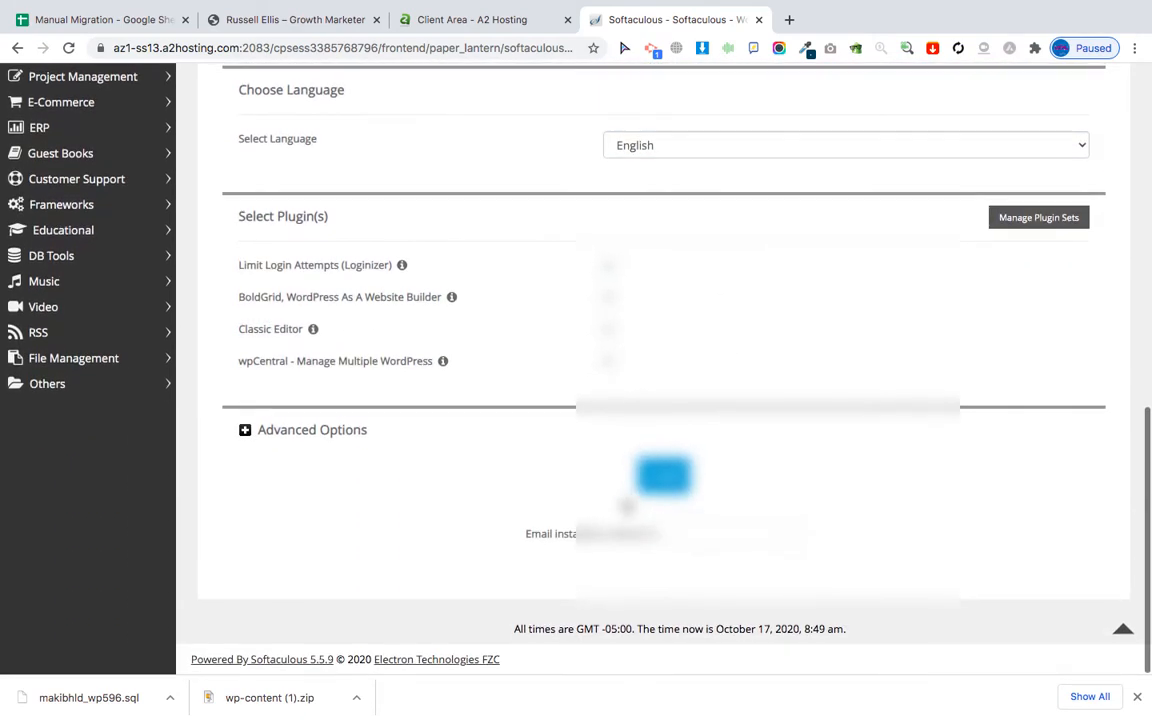
pyautogui.scroll(5, 660, 470)
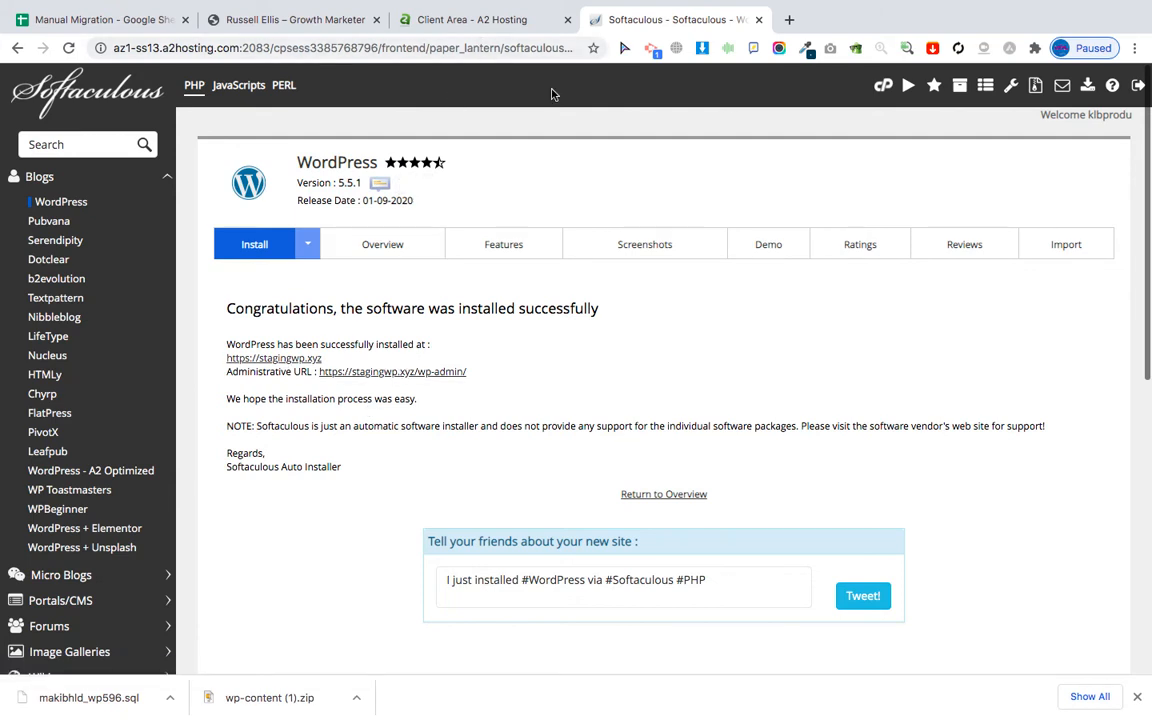
pyautogui.click(884, 87)
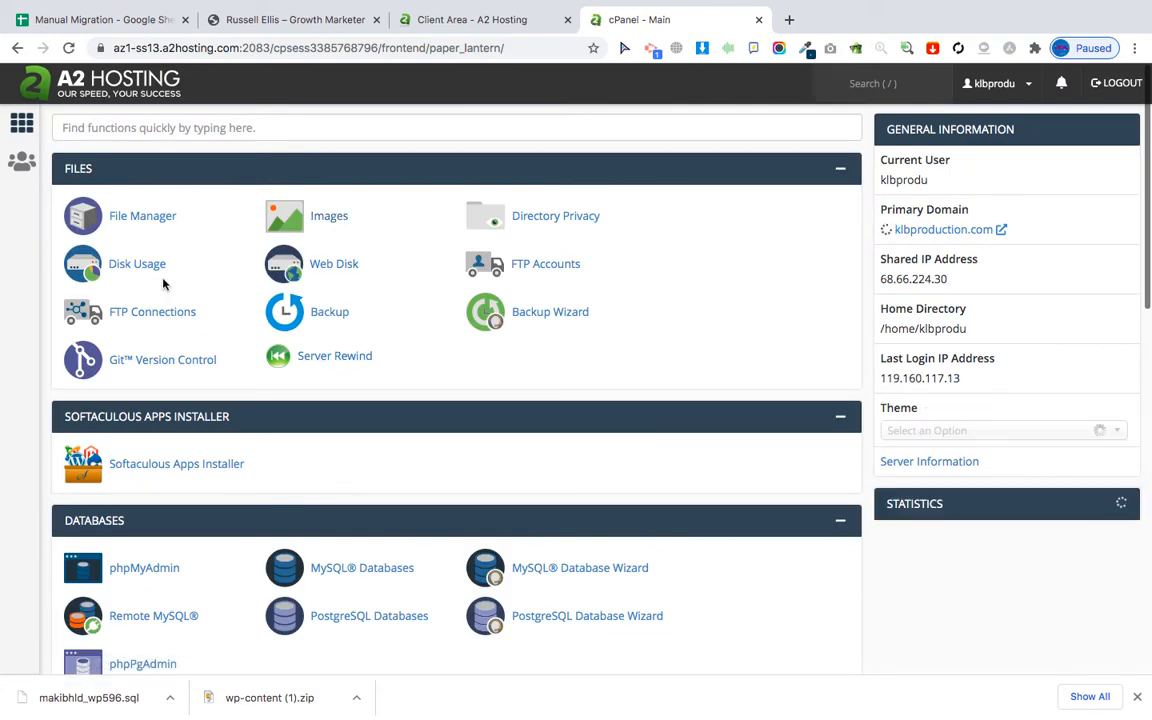
# Open the stagingwp.xyz folder in File Manager, select wp-content, and bring up the checklist.
pyautogui.click(128, 219)
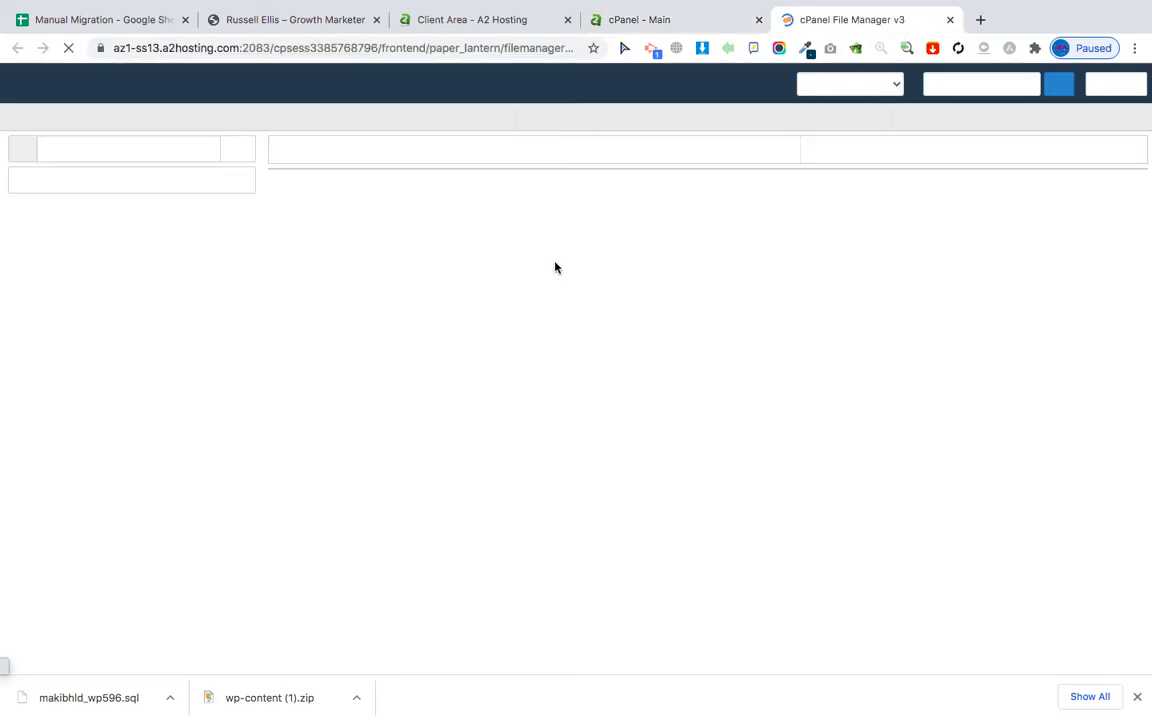
pyautogui.scroll(-5, 122, 566)
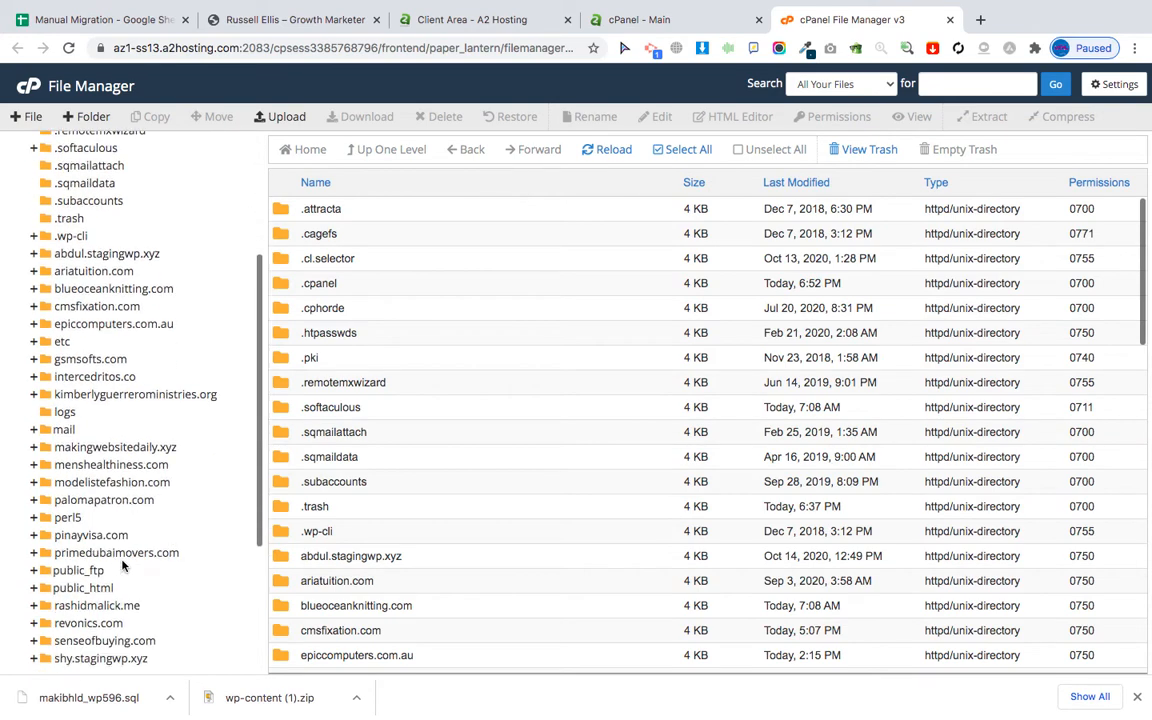
pyautogui.scroll(-1, 122, 566)
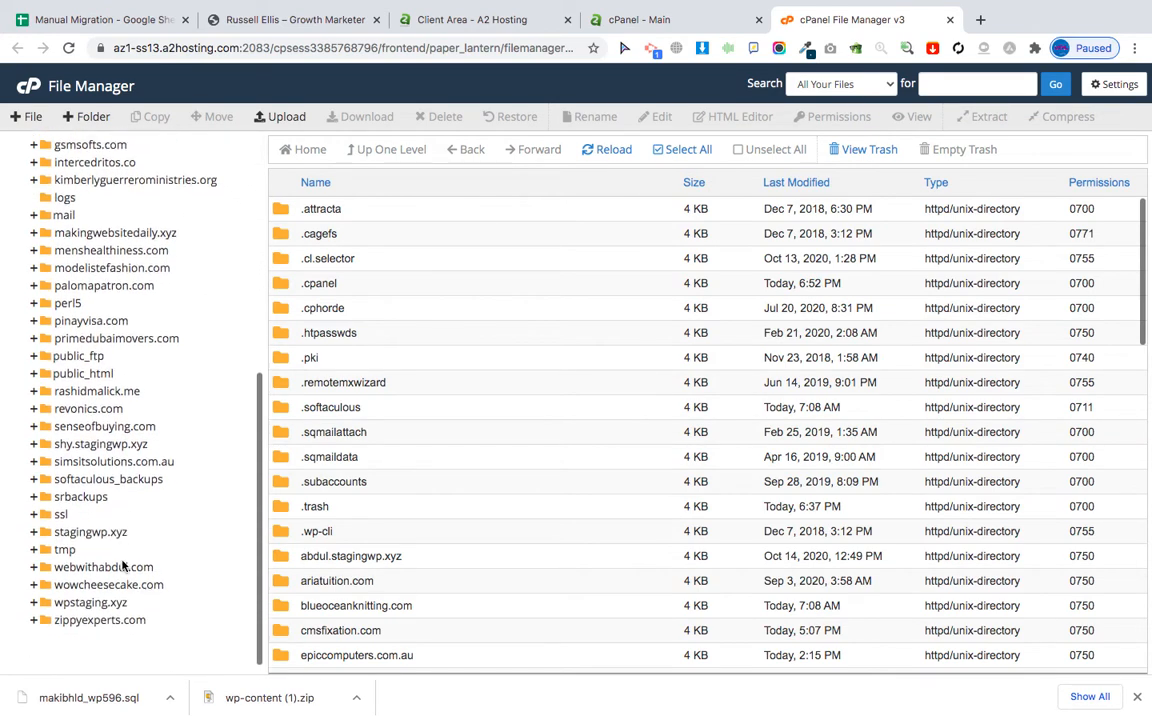
pyautogui.click(92, 532)
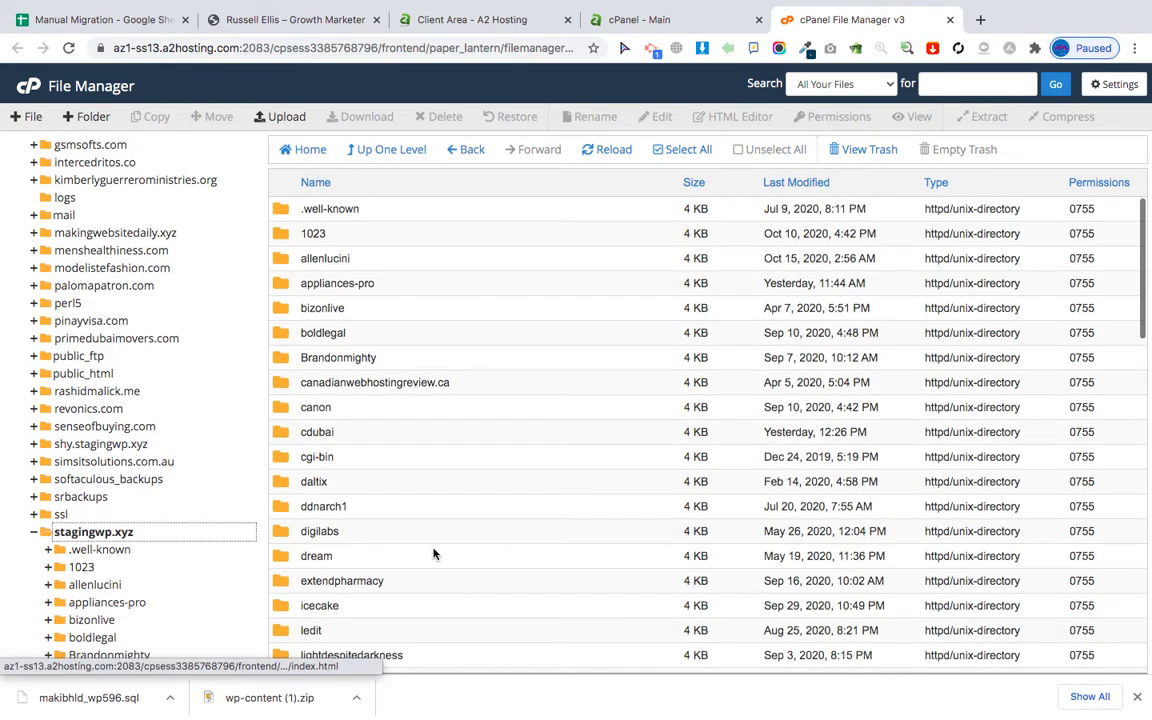
pyautogui.scroll(-10, 432, 553)
pyautogui.scroll(-3, 455, 590)
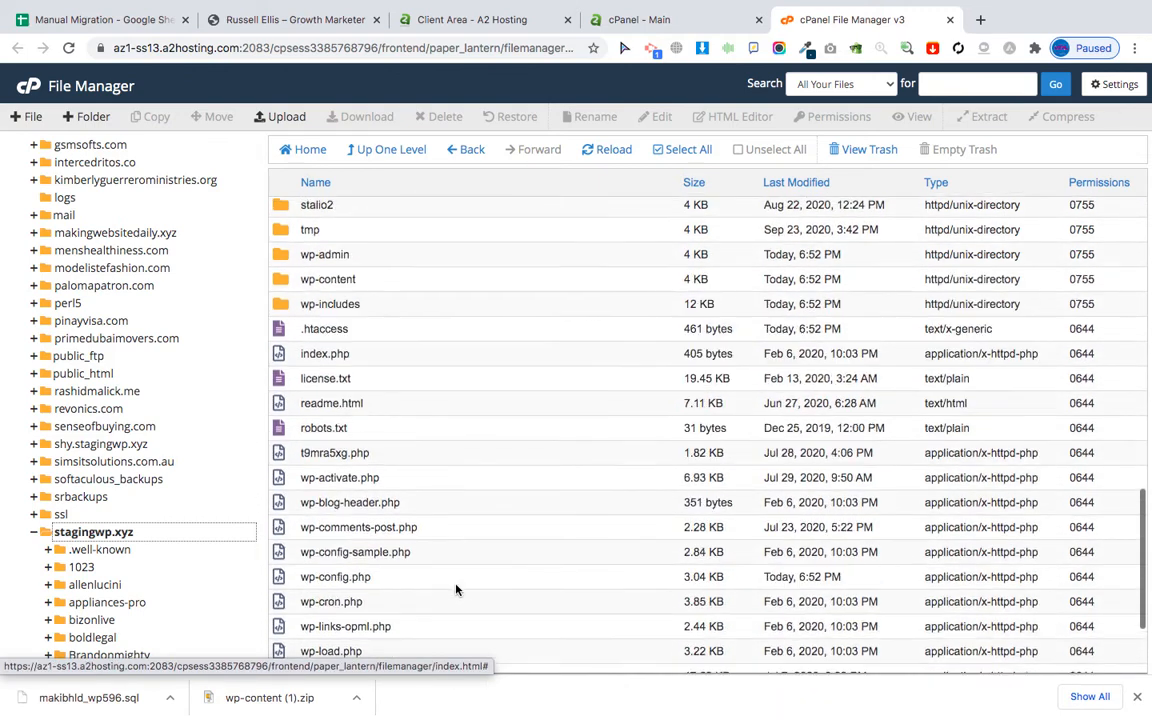
pyautogui.click(290, 335)
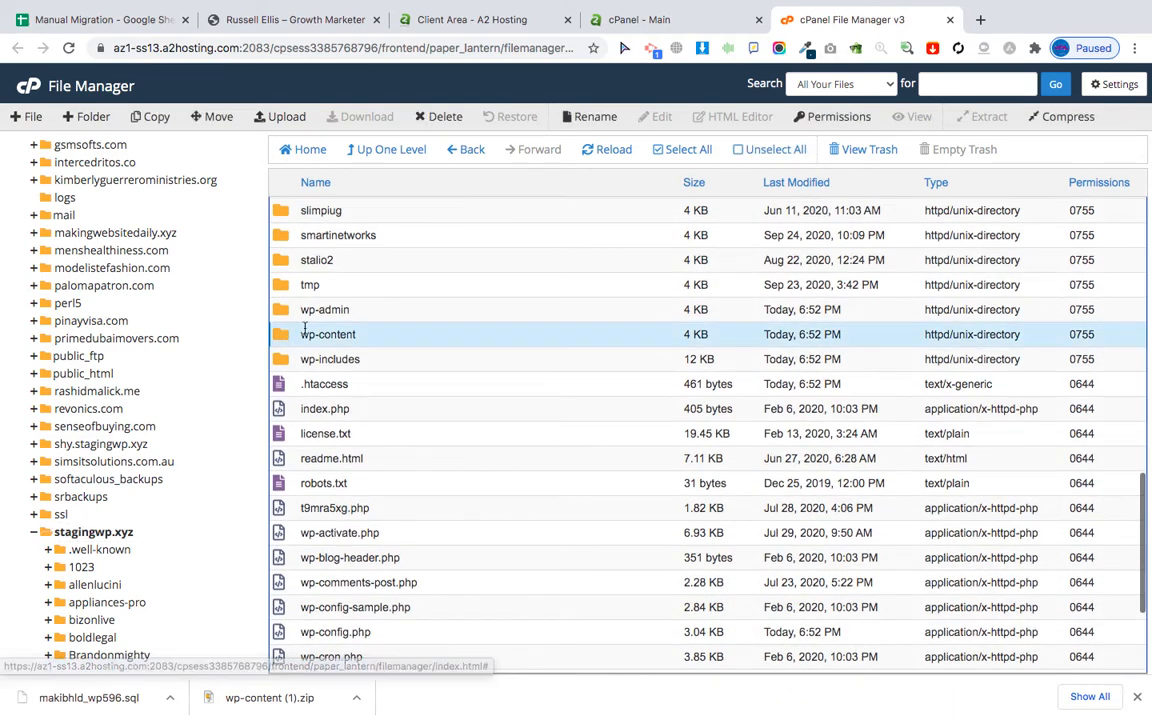
pyautogui.click(30, 22)
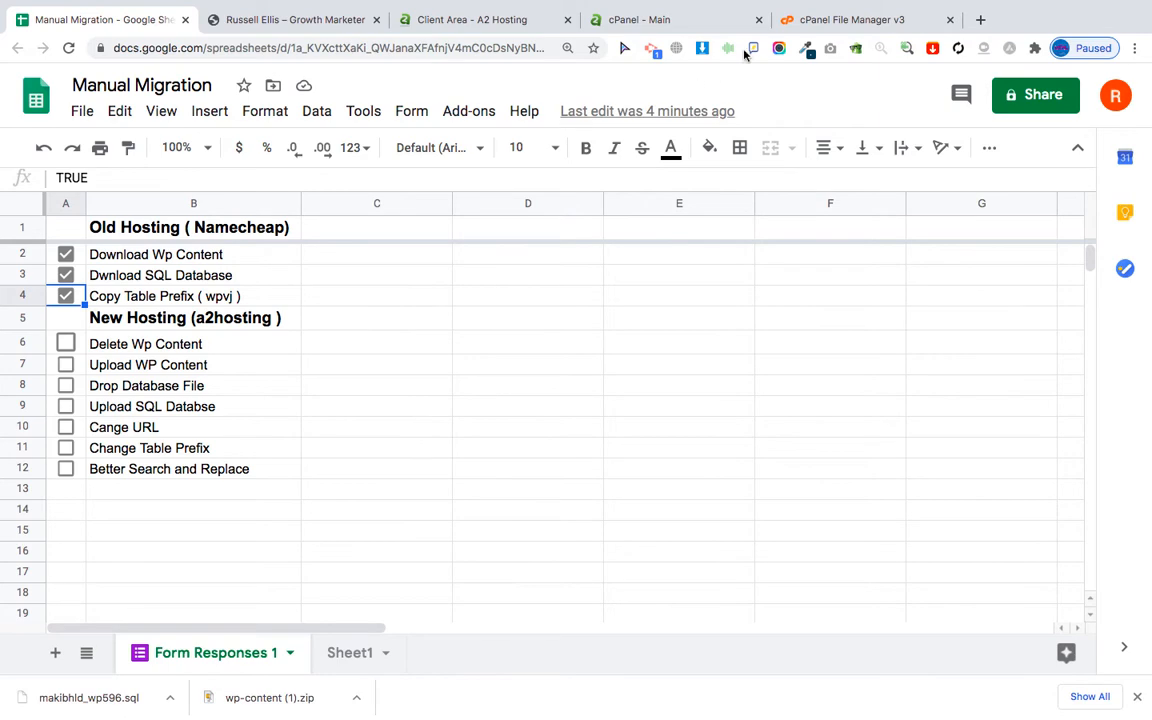
# Permanently delete the stagingwp.xyz wp-content folder, skipping the trash.
pyautogui.click(808, 22)
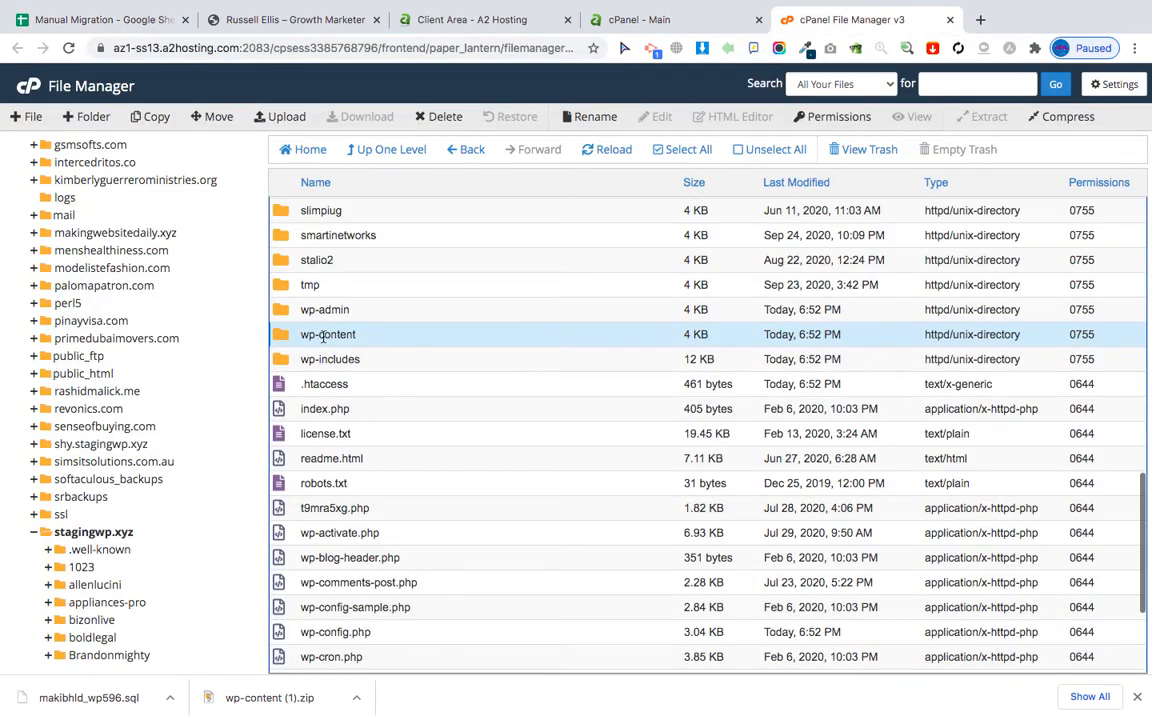
pyautogui.click(418, 116)
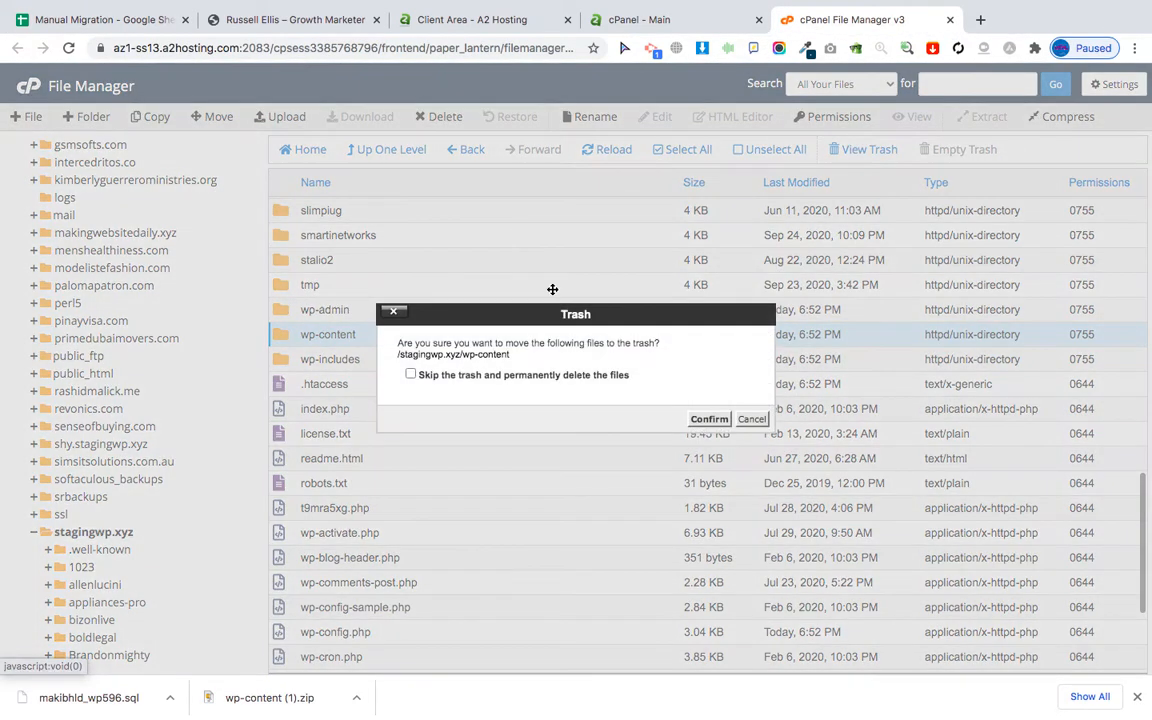
pyautogui.click(535, 375)
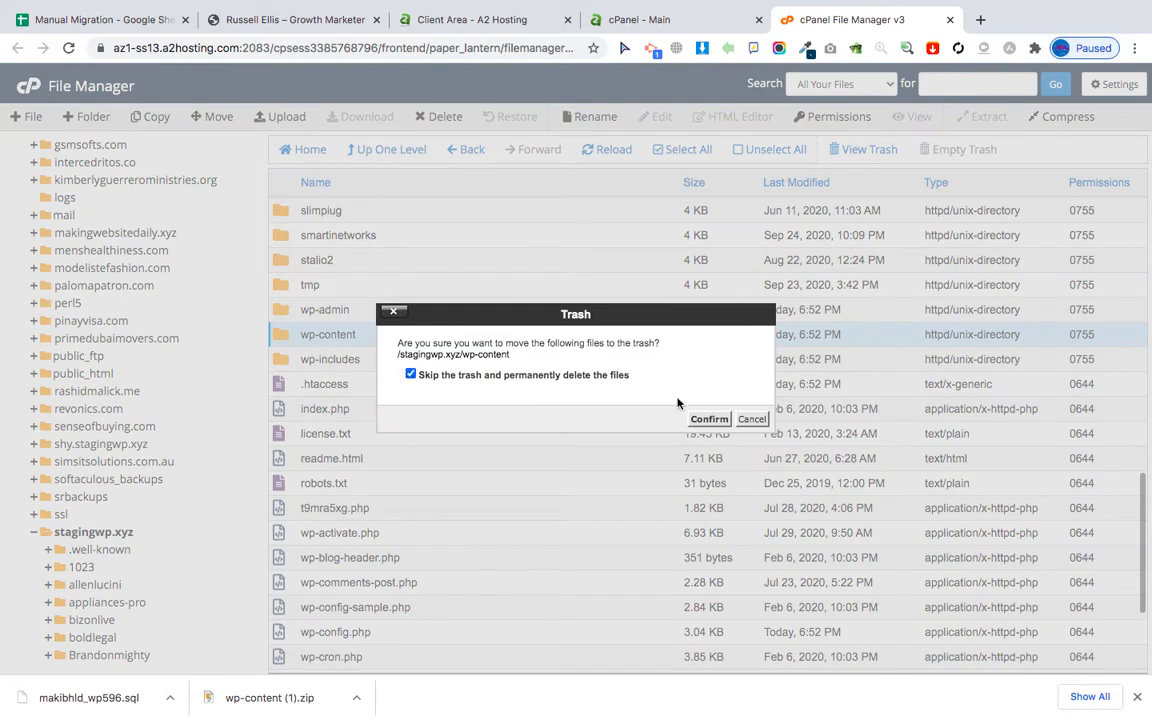
pyautogui.click(705, 418)
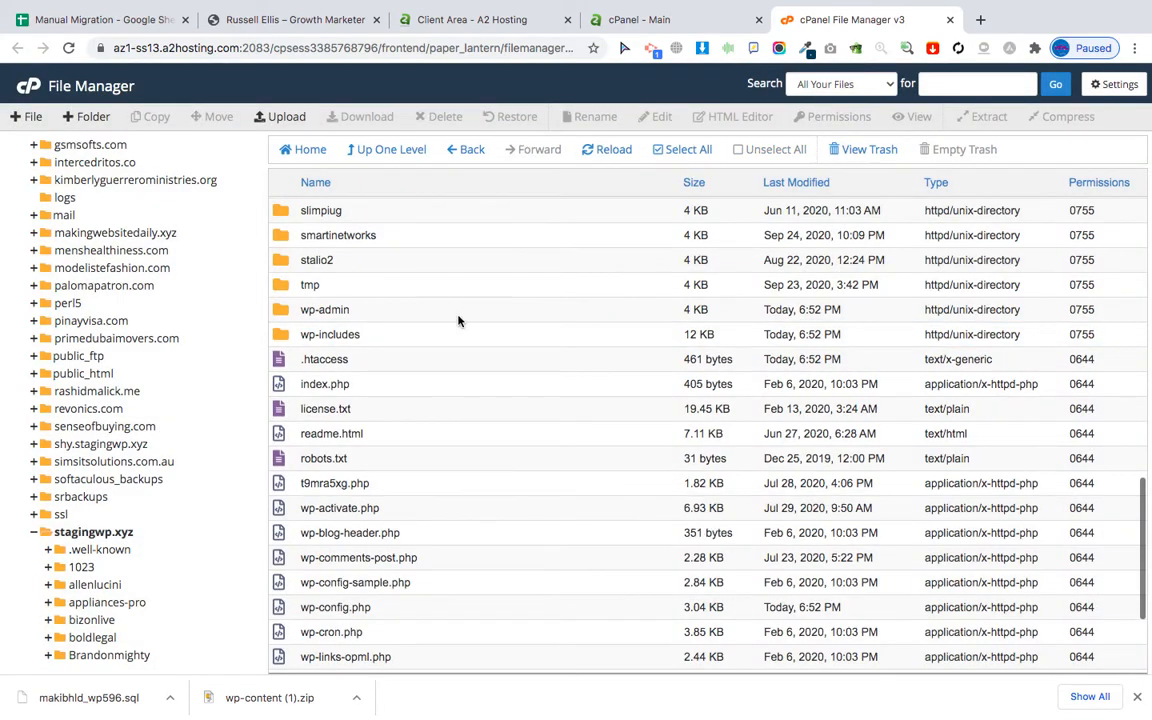
# Tick Delete Wp Content on the Manual Migration checklist and return to File Manager.
pyautogui.click(108, 22)
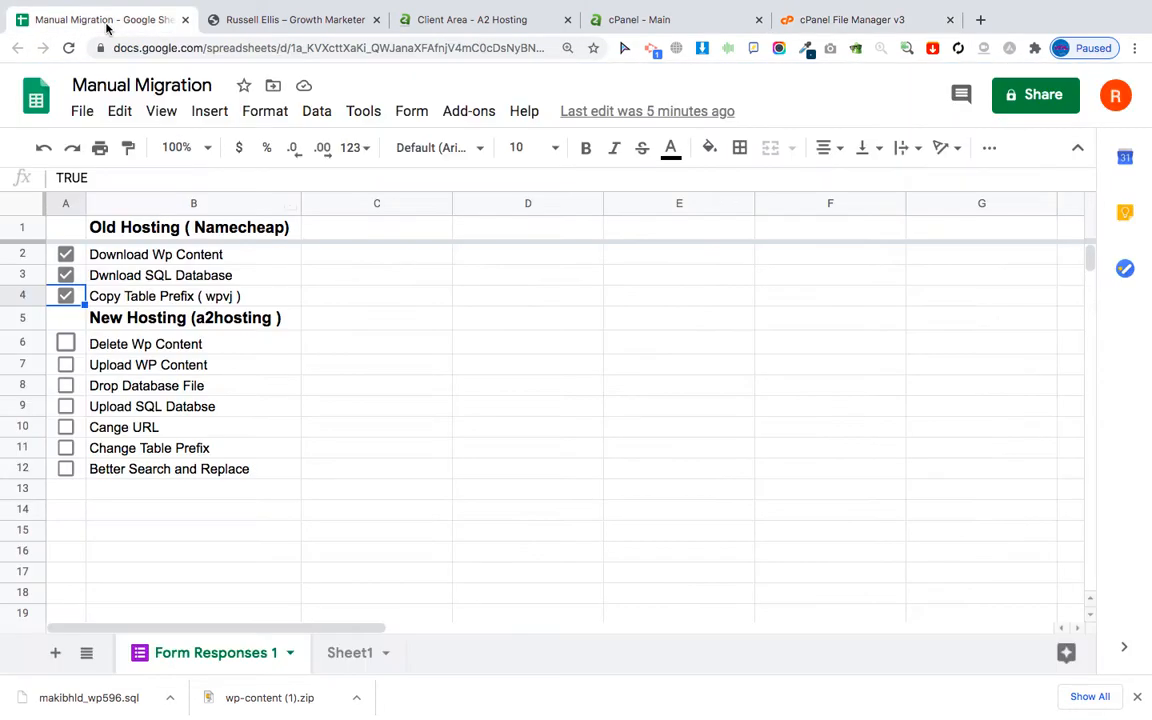
pyautogui.click(66, 343)
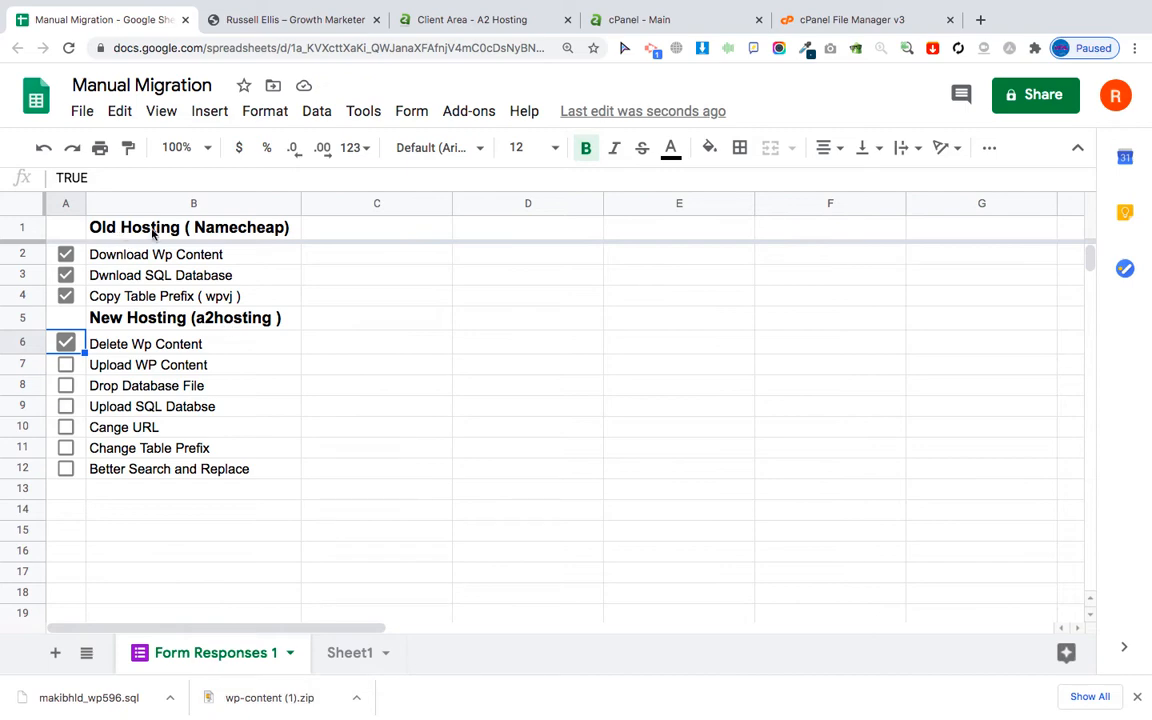
pyautogui.click(818, 20)
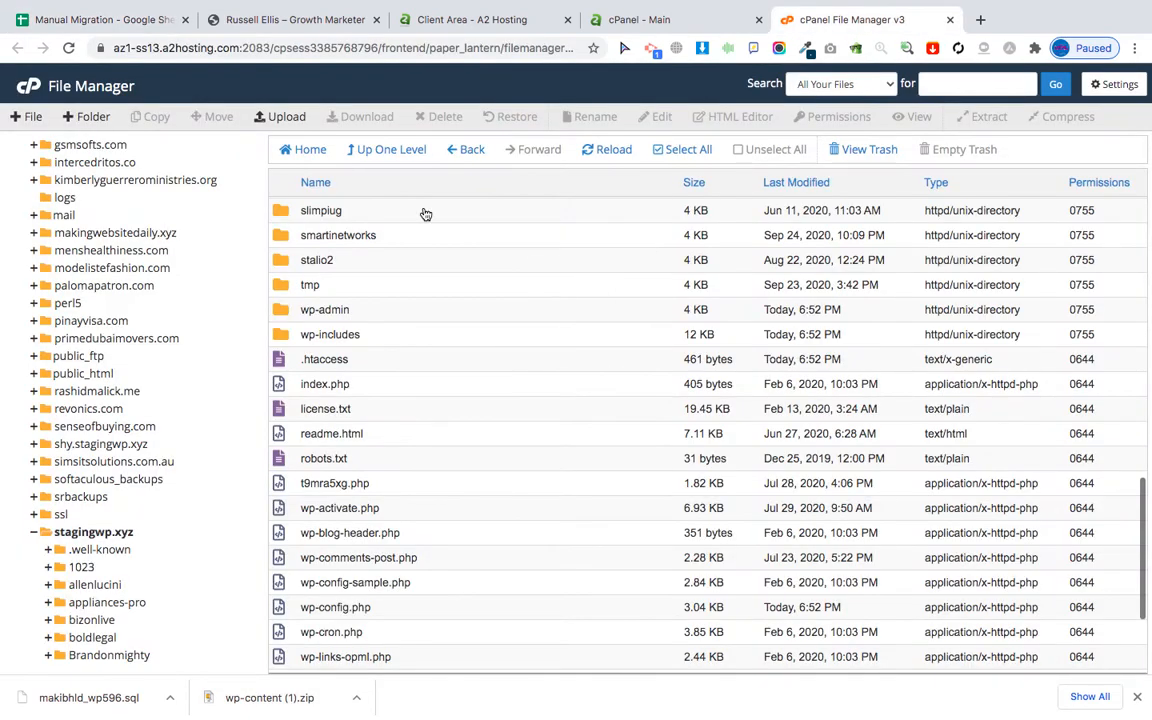
# Upload the 34.23 MB wp-content (1).zip from Downloads into stagingwp.xyz and return to the listing.
pyautogui.click(262, 115)
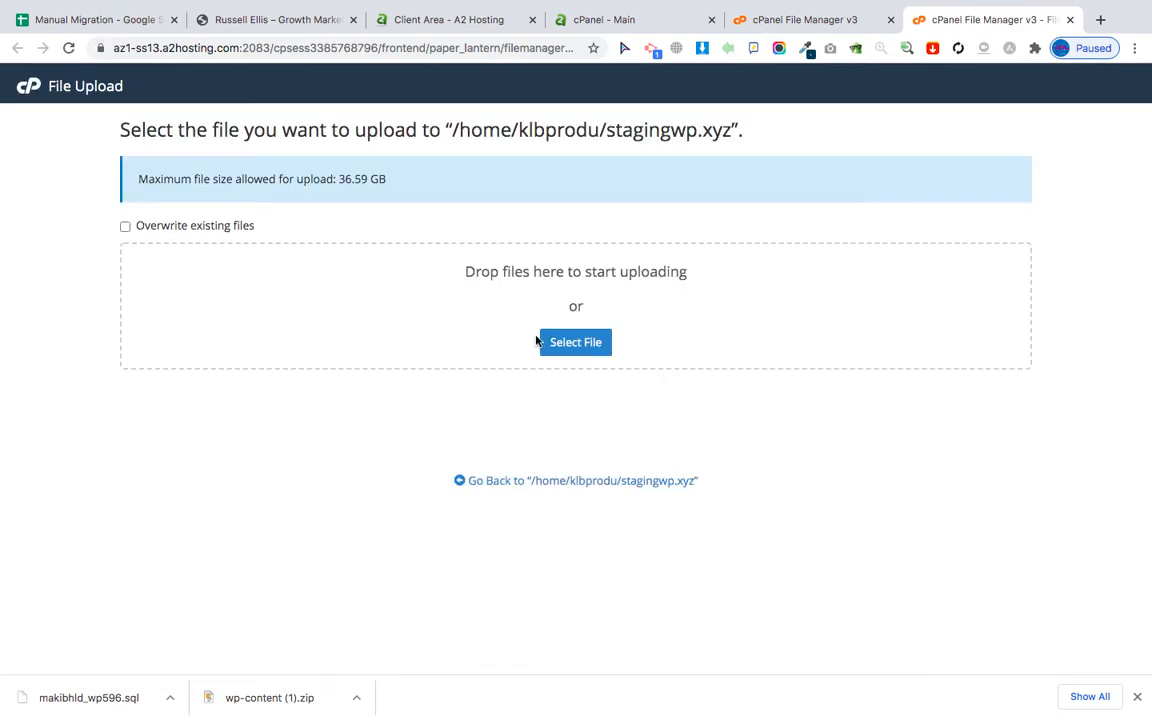
pyautogui.click(573, 352)
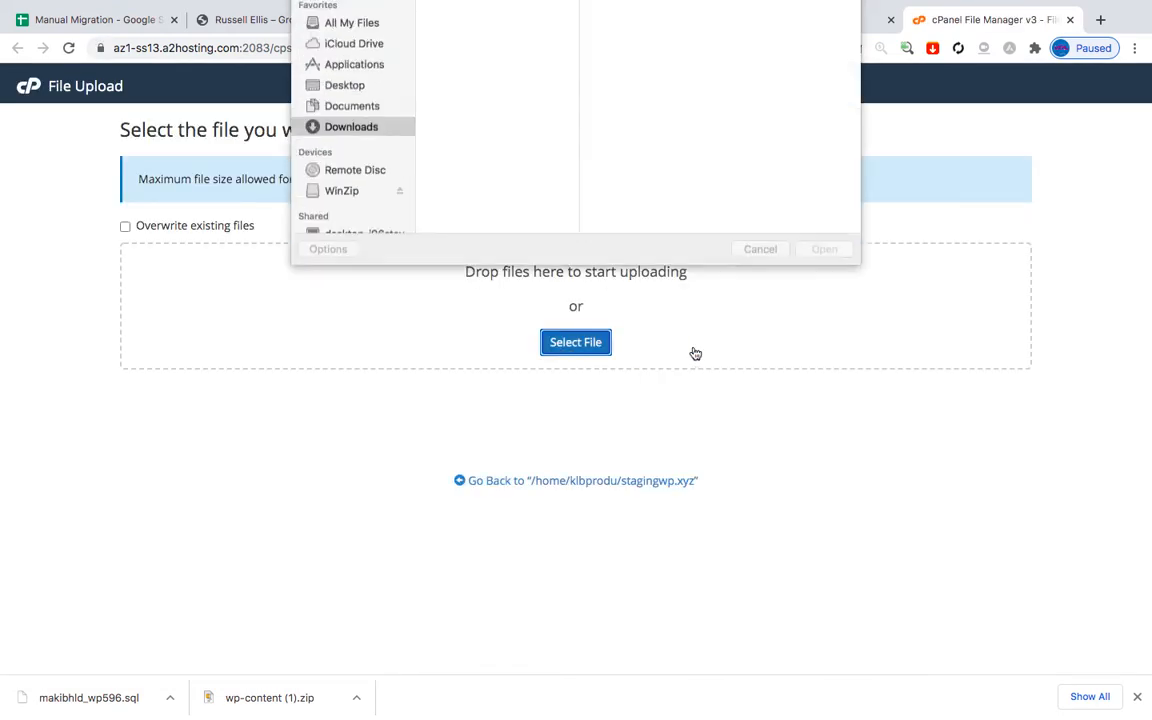
pyautogui.doubleClick(477, 73)
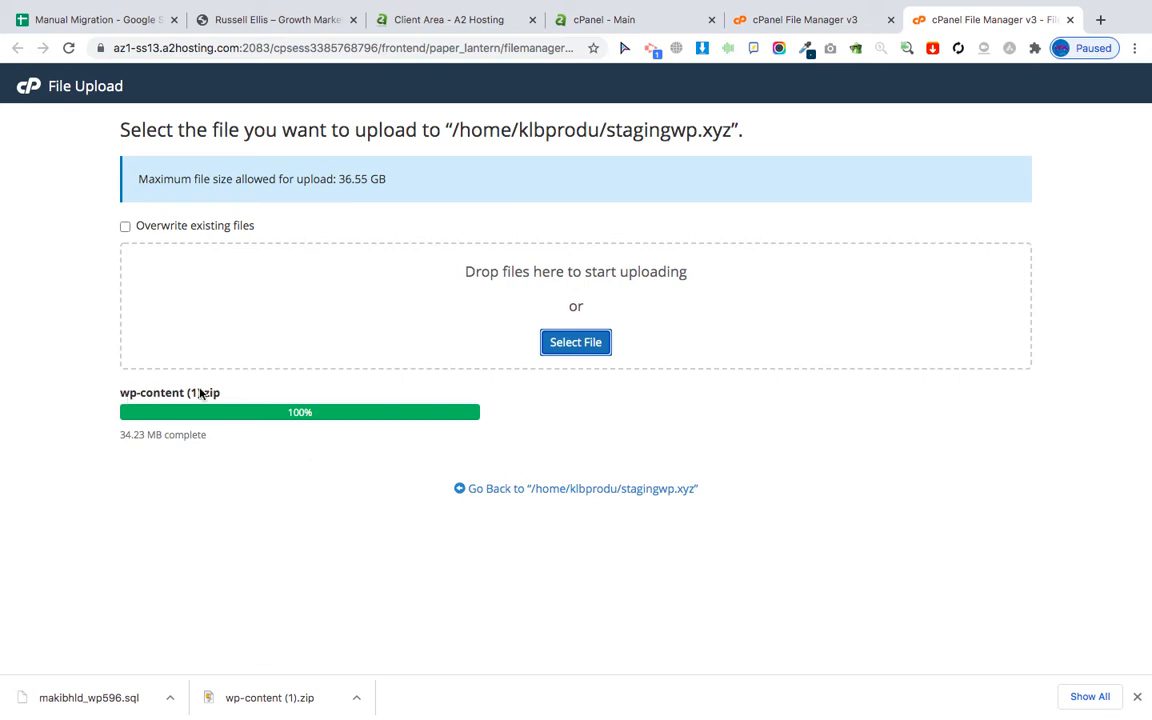
pyautogui.click(542, 491)
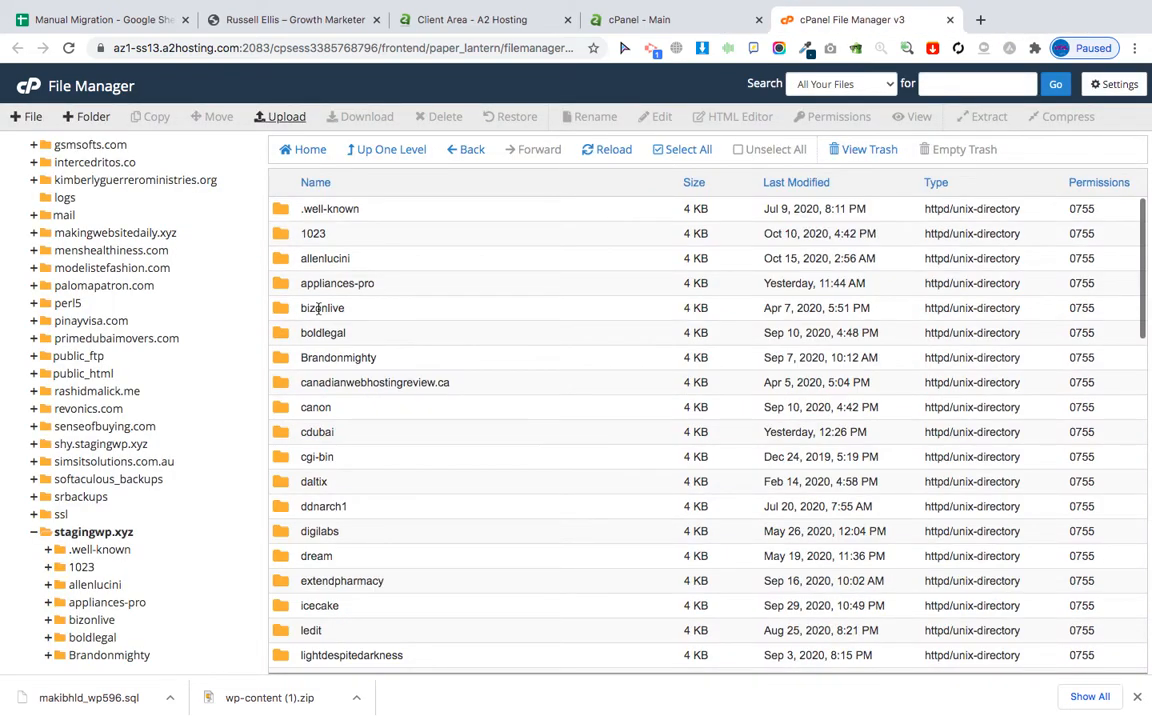
# Extract wp-content (1).zip into /stagingwp.xyz, recreating the wp-content folder with its plugins.
pyautogui.scroll(5, 220, 208)
pyautogui.click(237, 150)
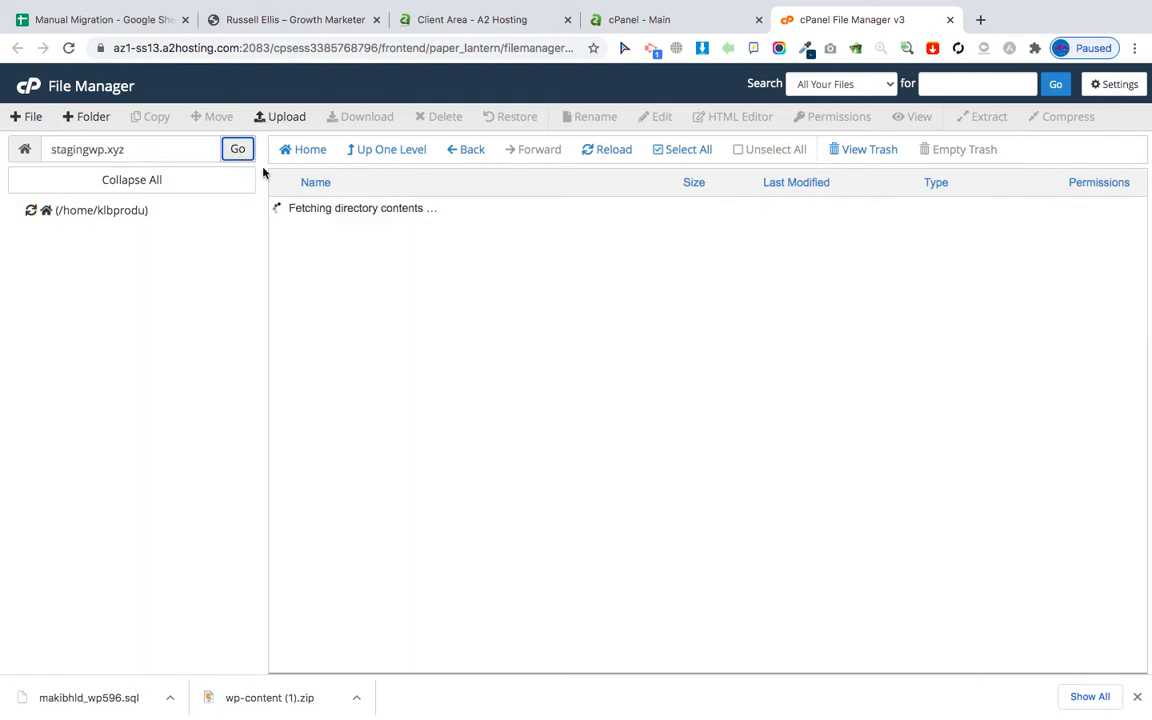
pyautogui.scroll(-15, 407, 575)
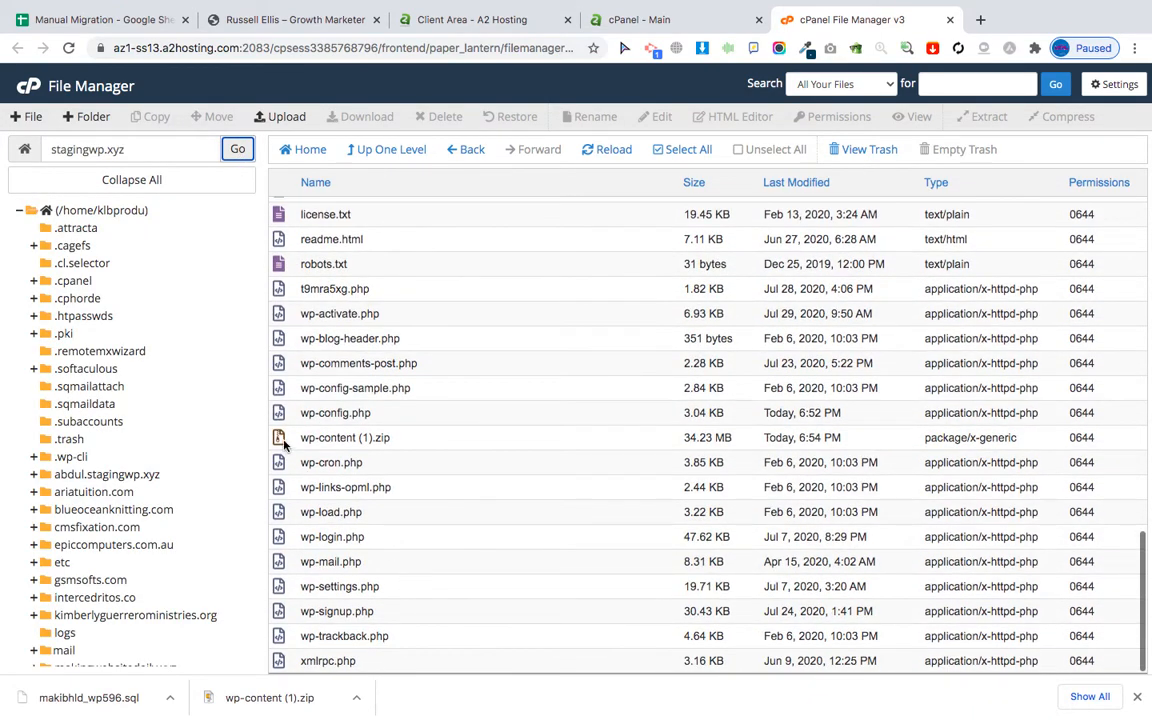
pyautogui.click(283, 440)
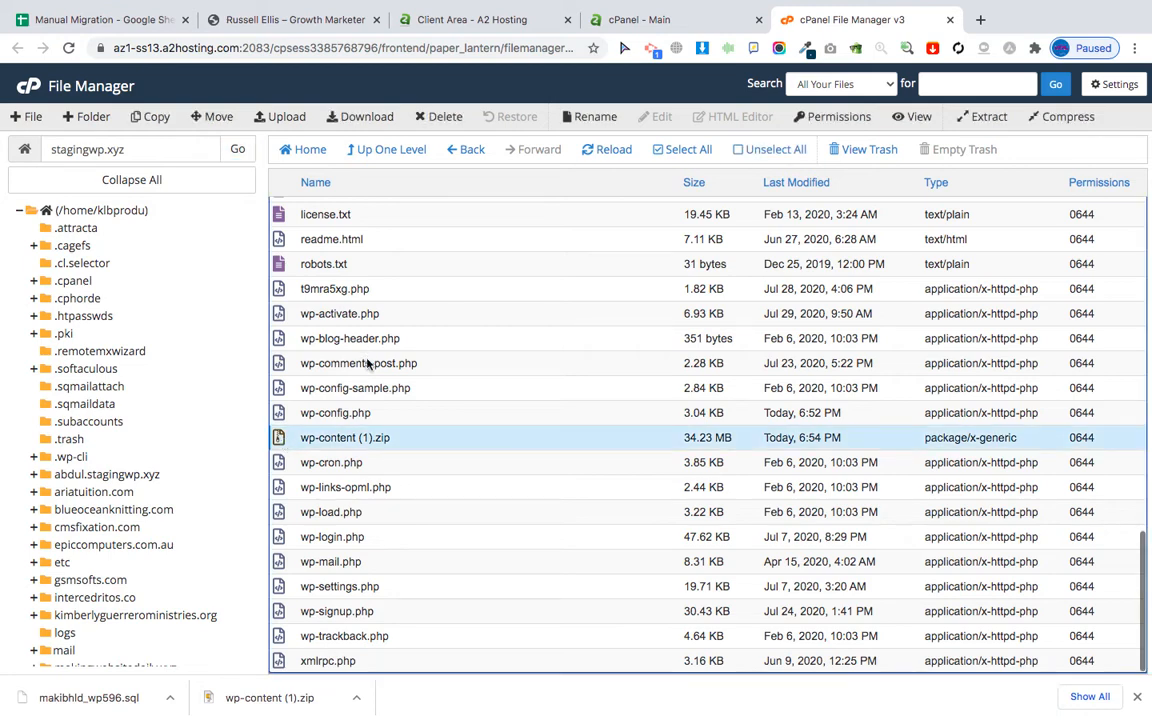
pyautogui.click(978, 116)
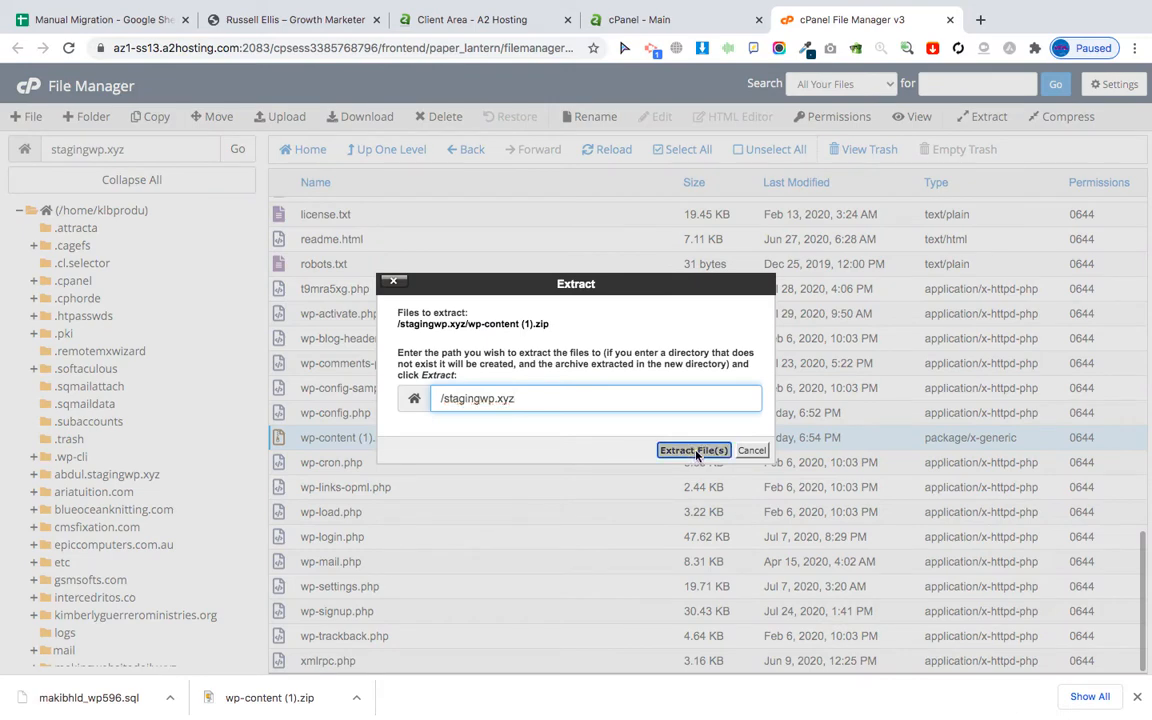
pyautogui.click(694, 451)
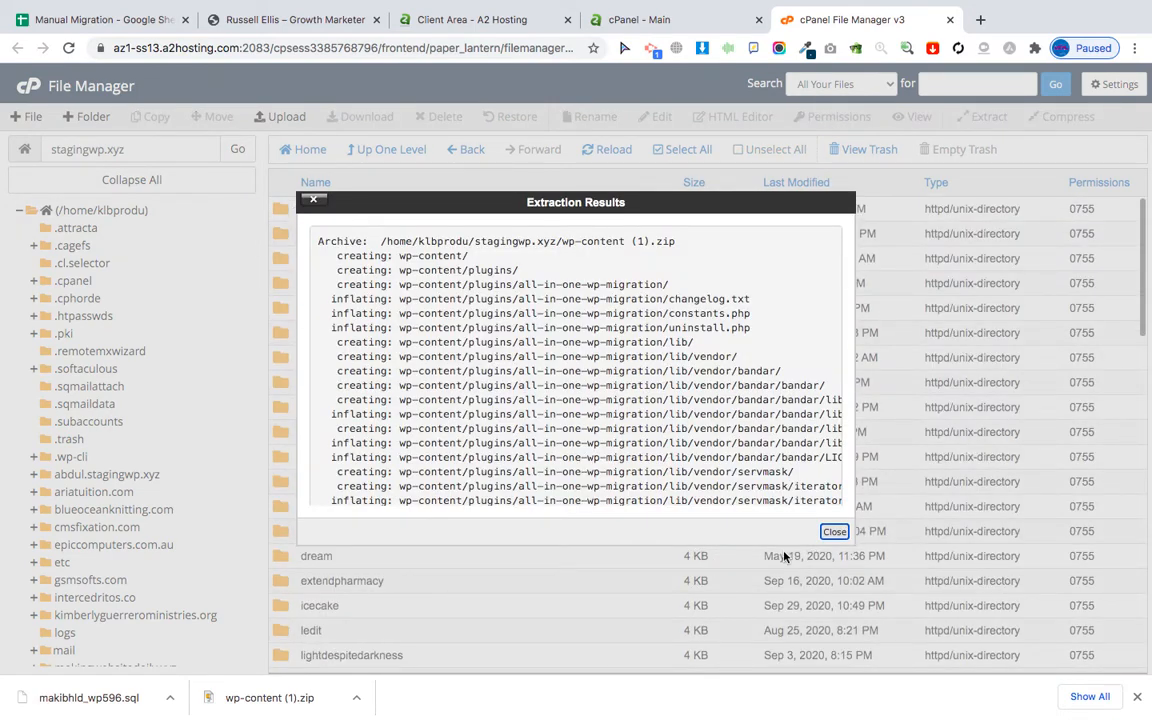
pyautogui.click(835, 531)
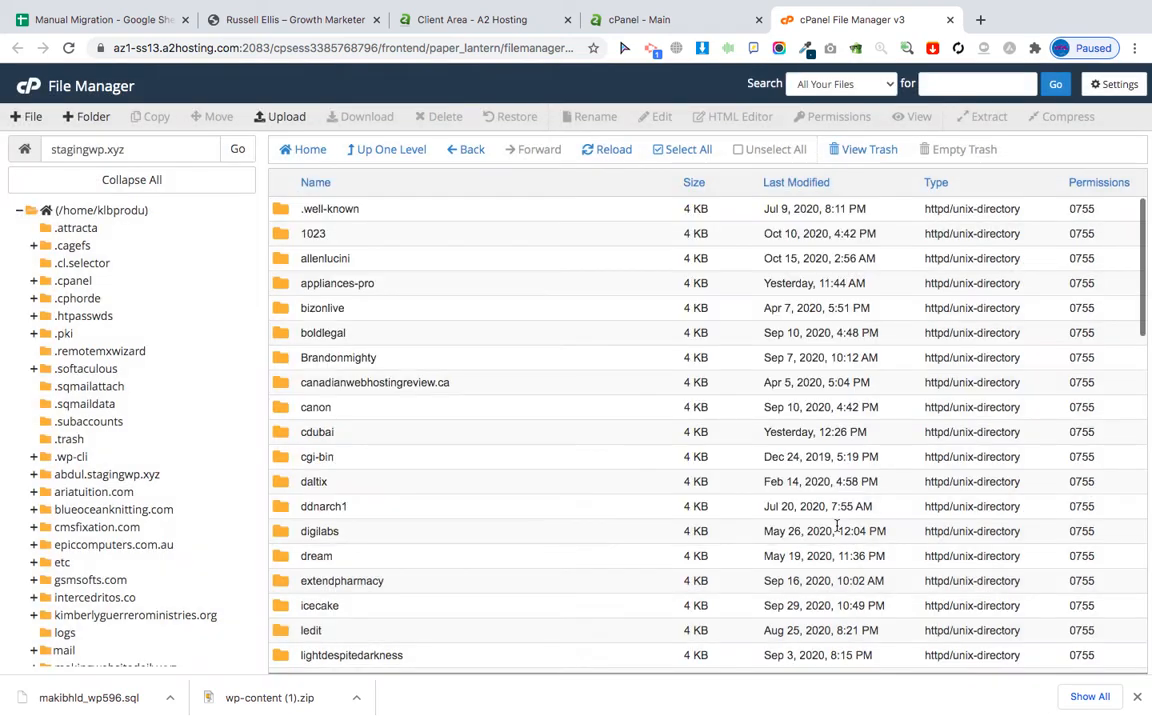
pyautogui.scroll(-15, 519, 558)
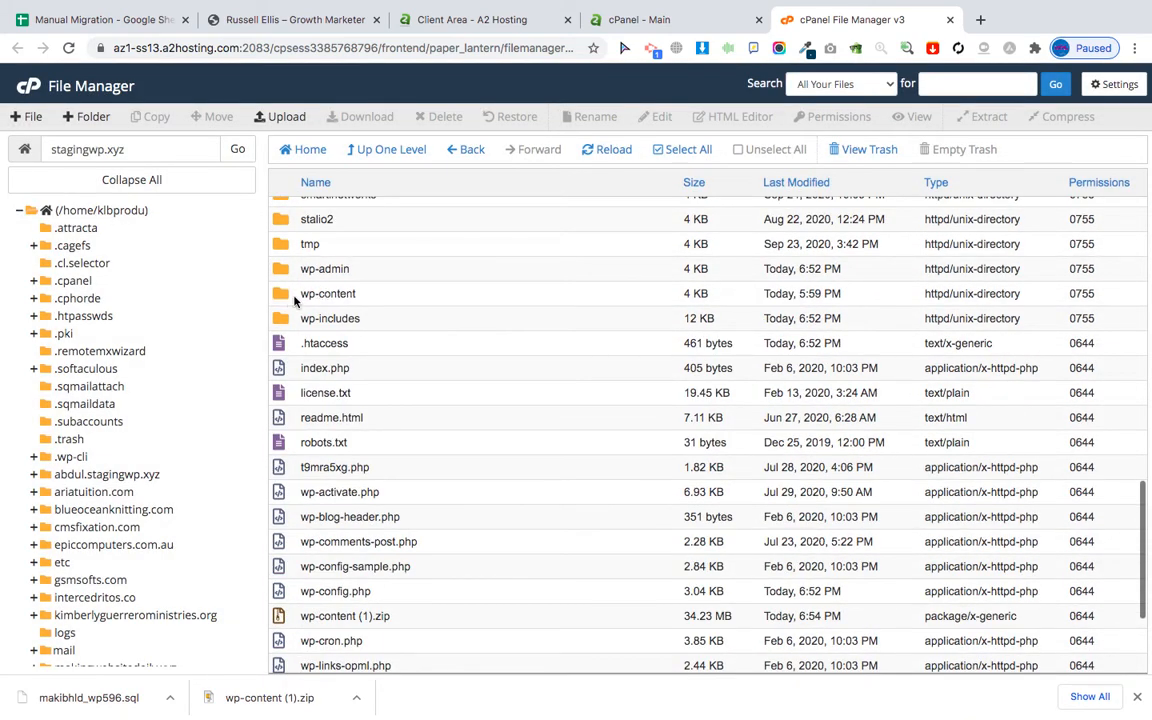
# Tick Upload WP Content in row 7 of the checklist, then return to the cPanel dashboard.
pyautogui.click(90, 20)
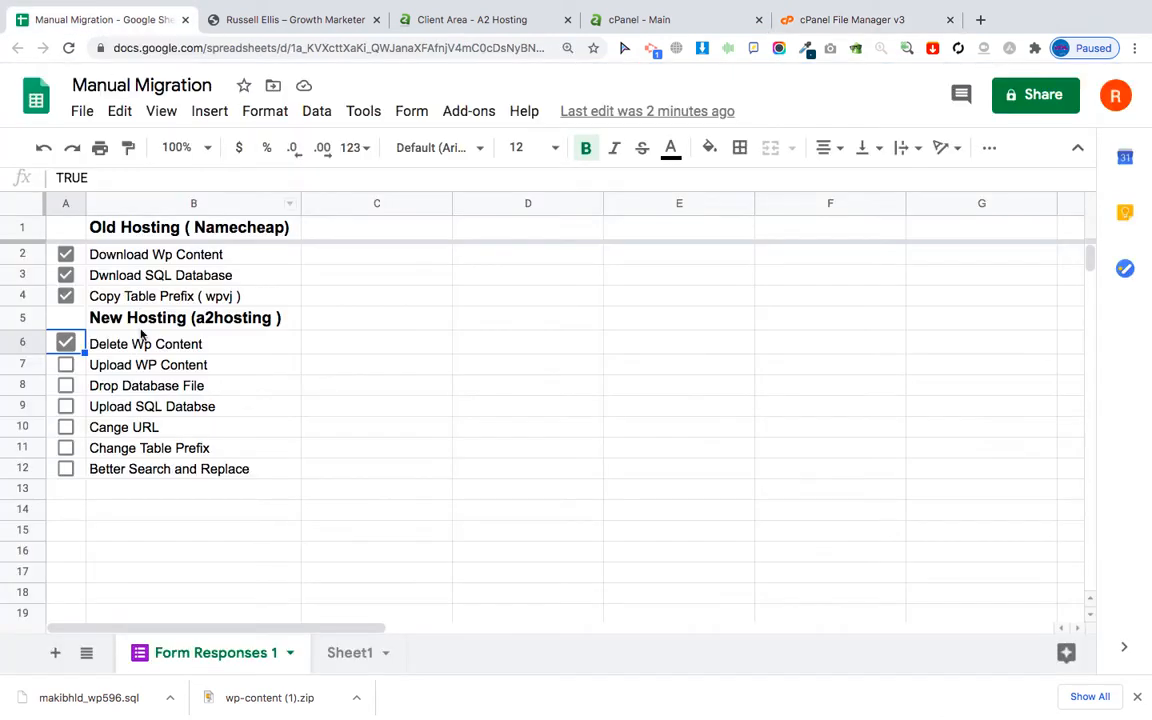
pyautogui.click(66, 366)
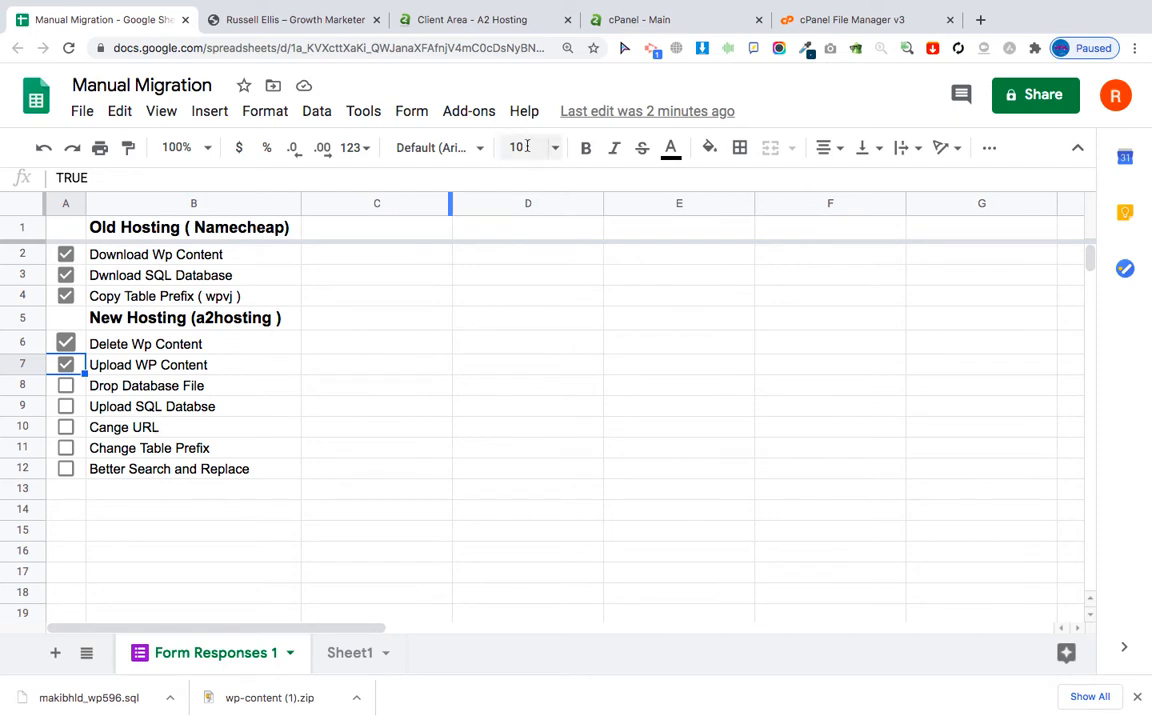
pyautogui.click(645, 27)
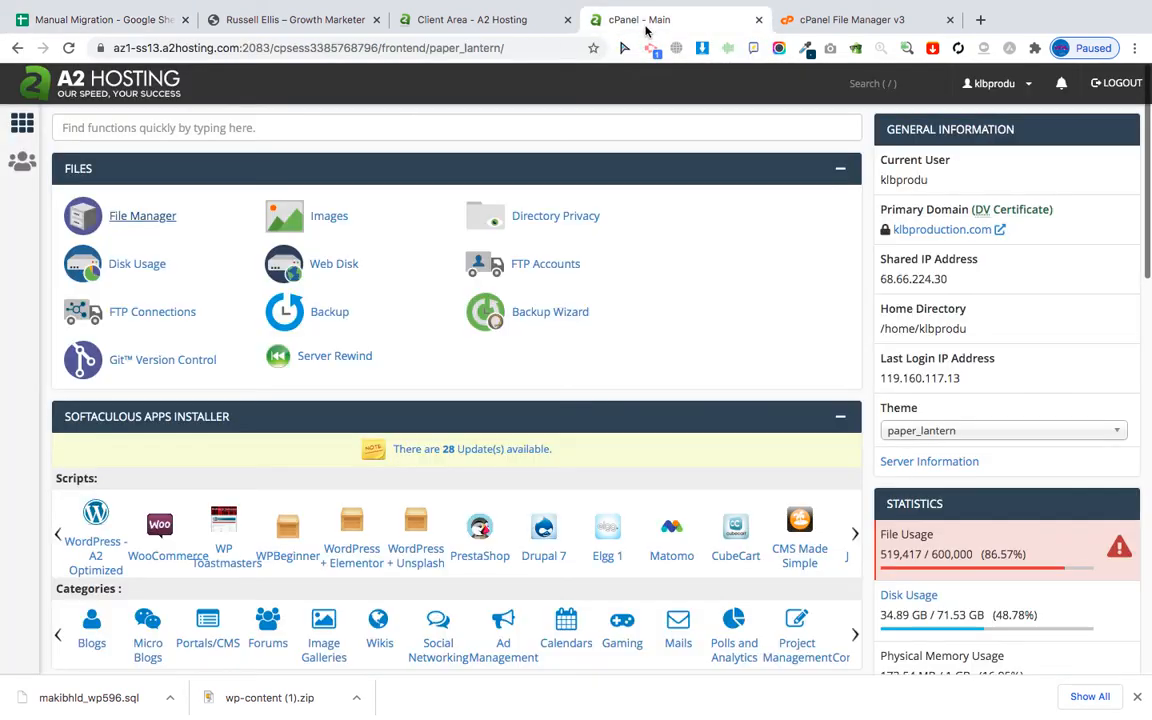
# Open phpMyAdmin from cPanel Databases, review the database list, then return to the stagingwp.xyz file listing.
pyautogui.scroll(-4, 308, 442)
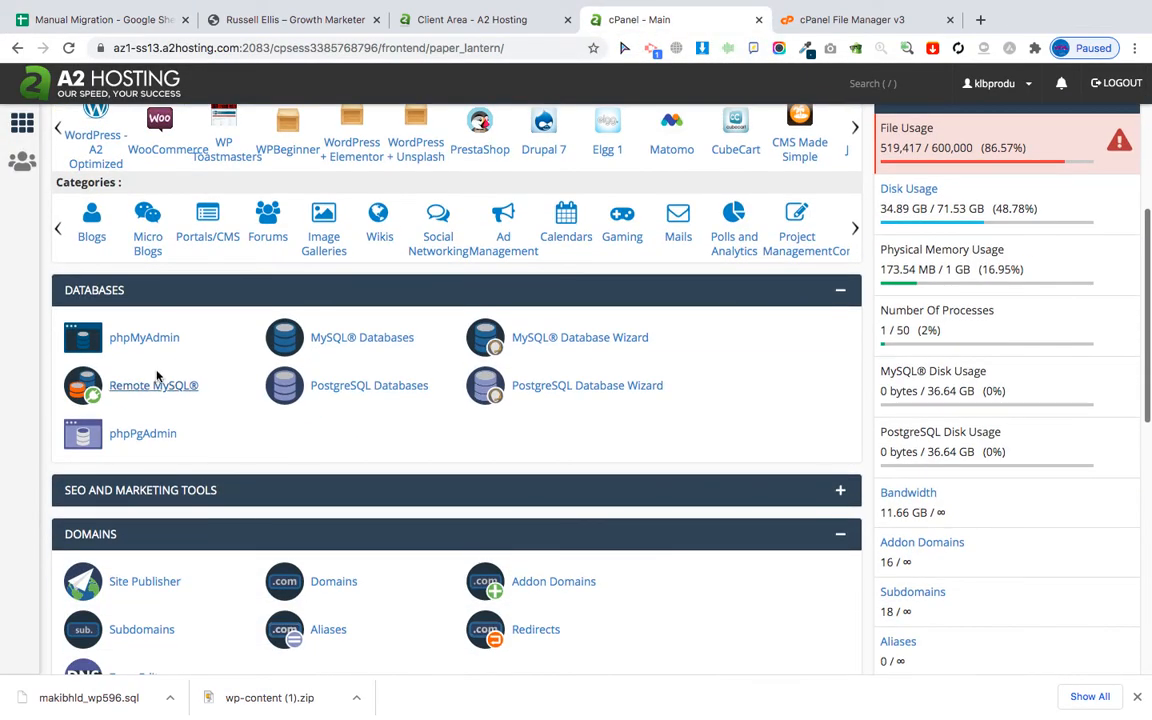
pyautogui.click(139, 340)
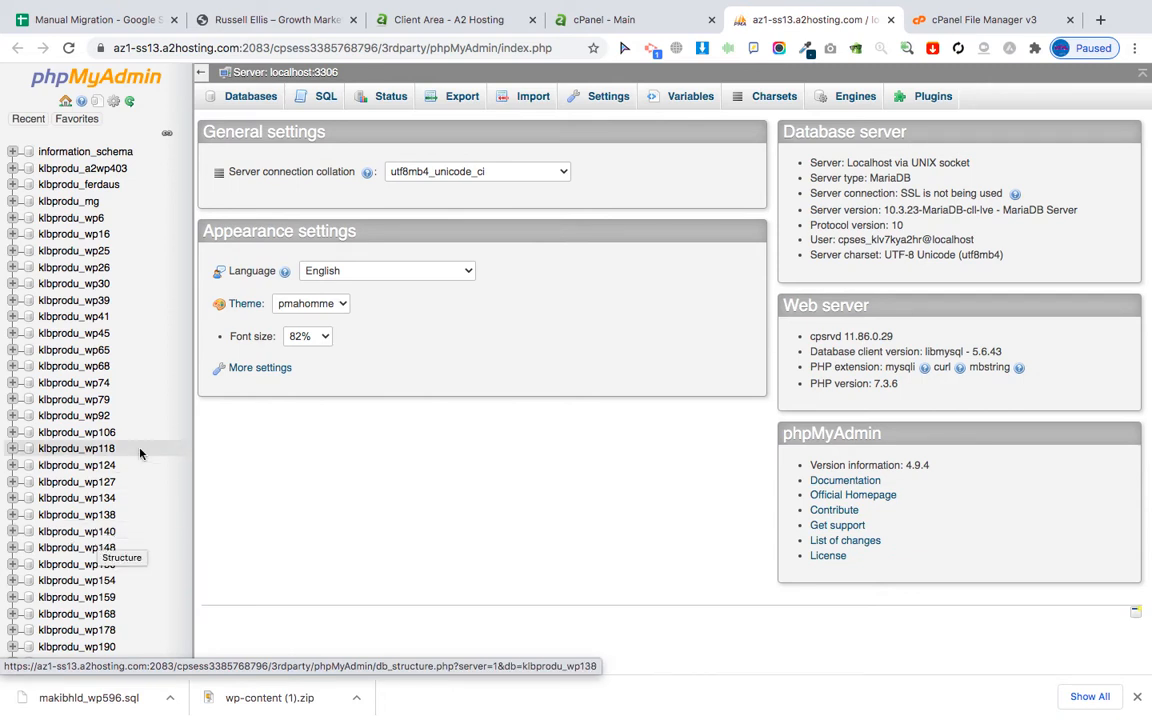
pyautogui.scroll(-10, 110, 535)
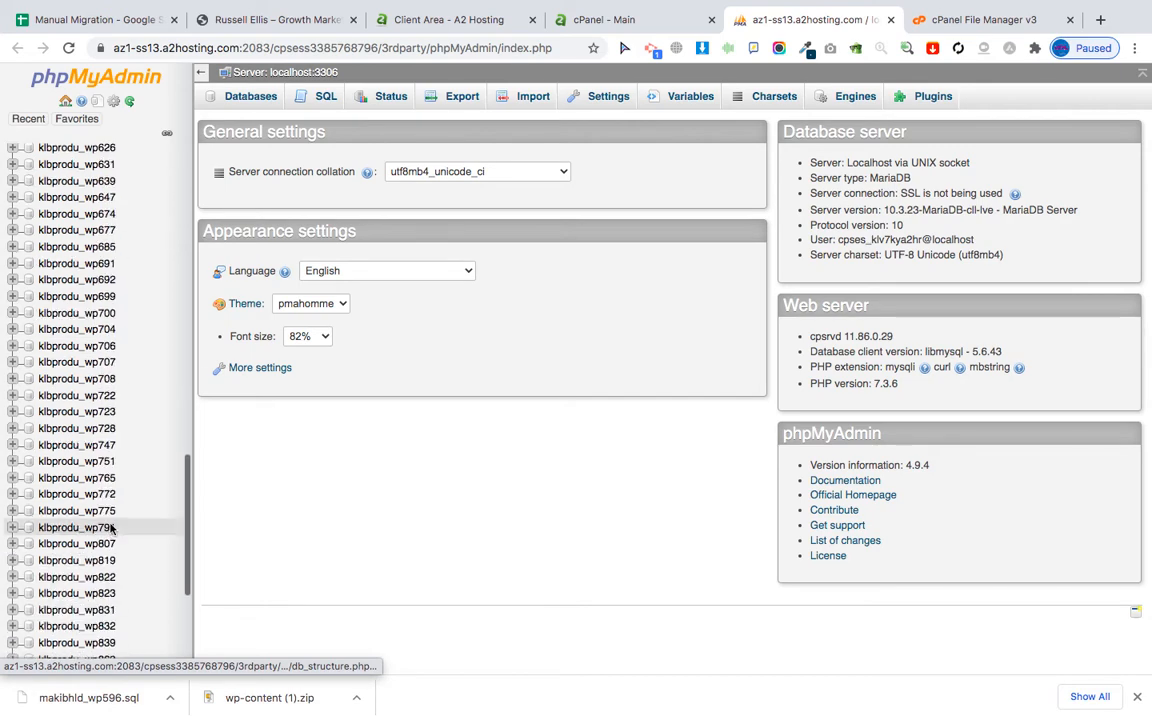
pyautogui.scroll(10, 143, 291)
pyautogui.scroll(2, 143, 291)
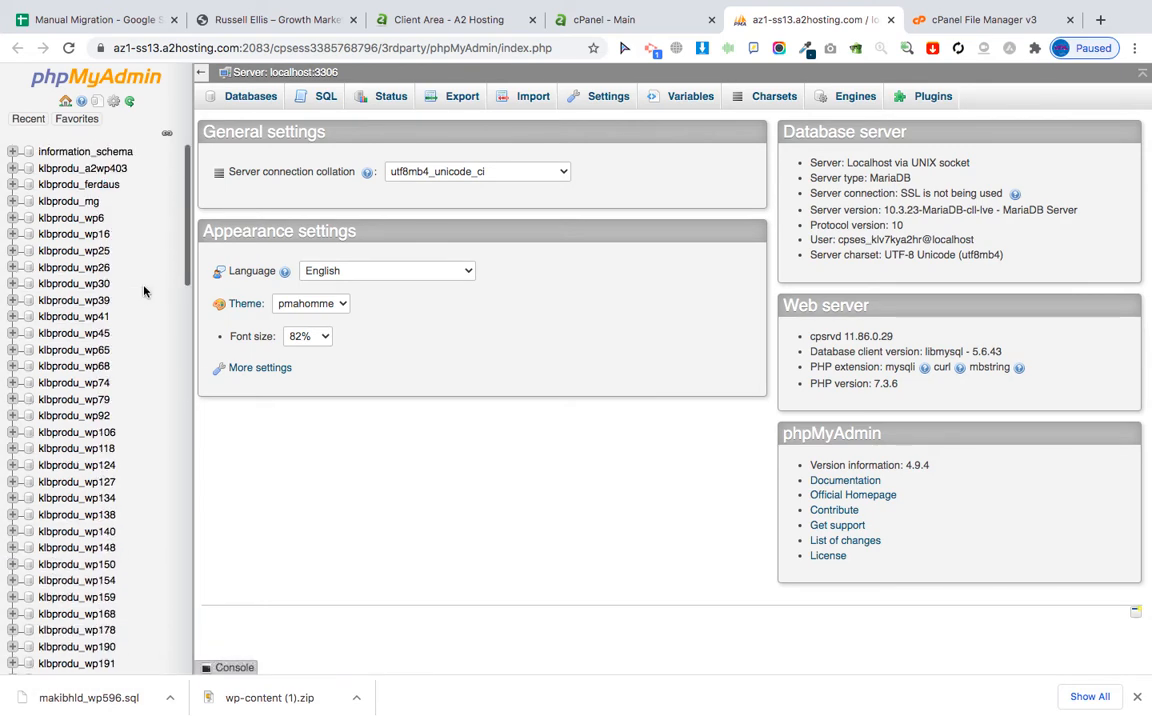
pyautogui.click(987, 21)
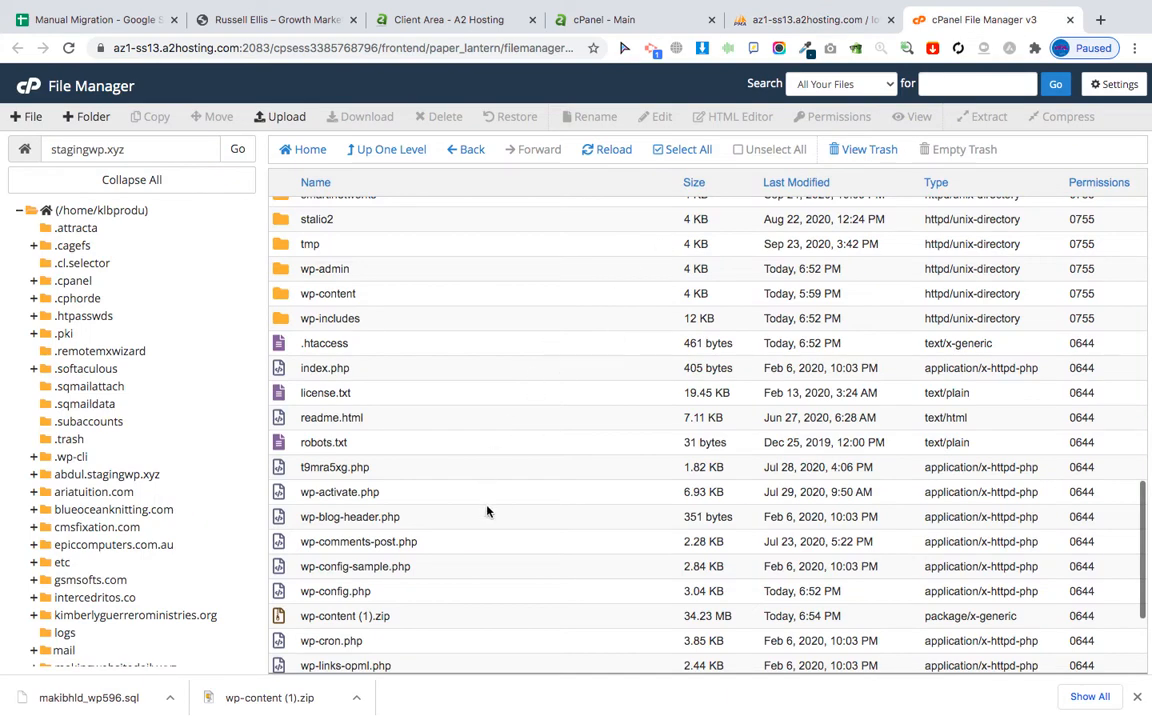
# Open wp-config.php in the editor and highlight the DB_NAME value klbprodu_wp555 on line 23.
pyautogui.scroll(-4, 487, 511)
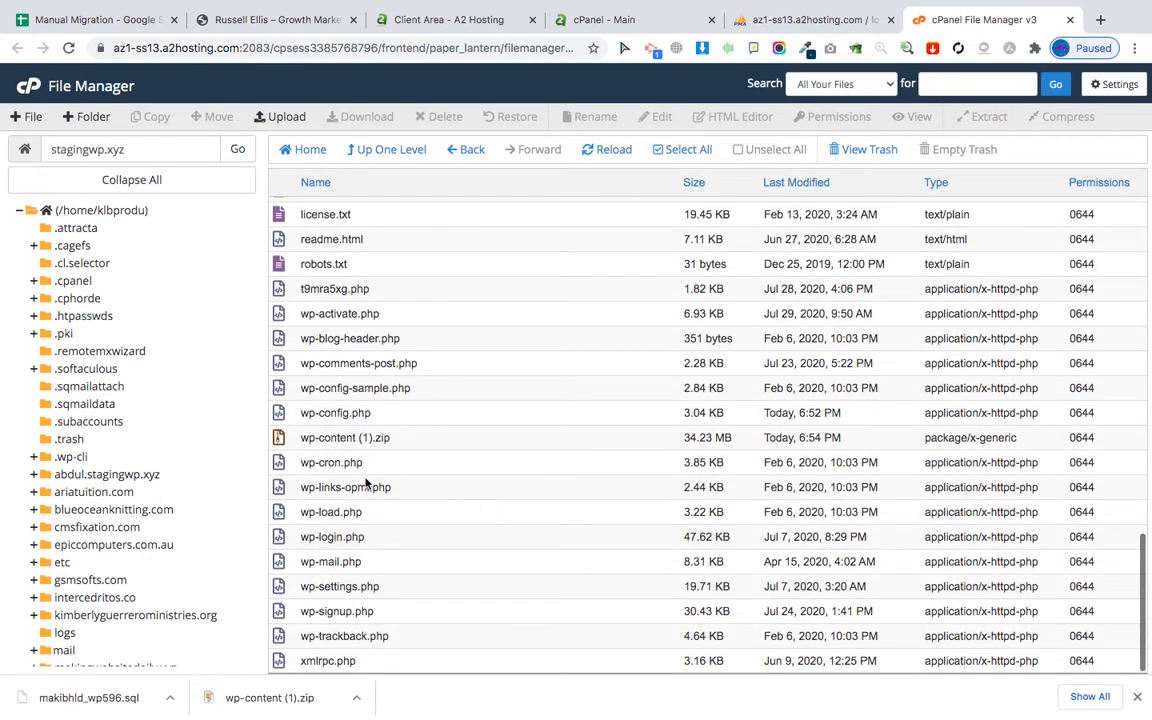
pyautogui.click(334, 412)
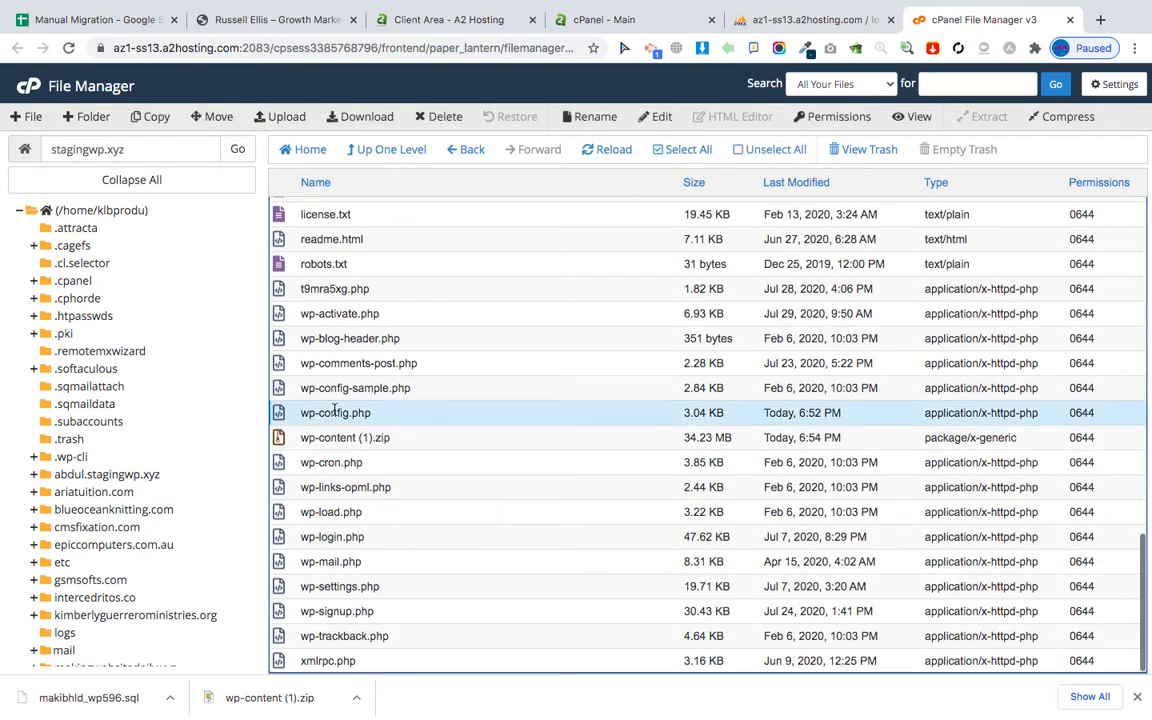
pyautogui.click(652, 120)
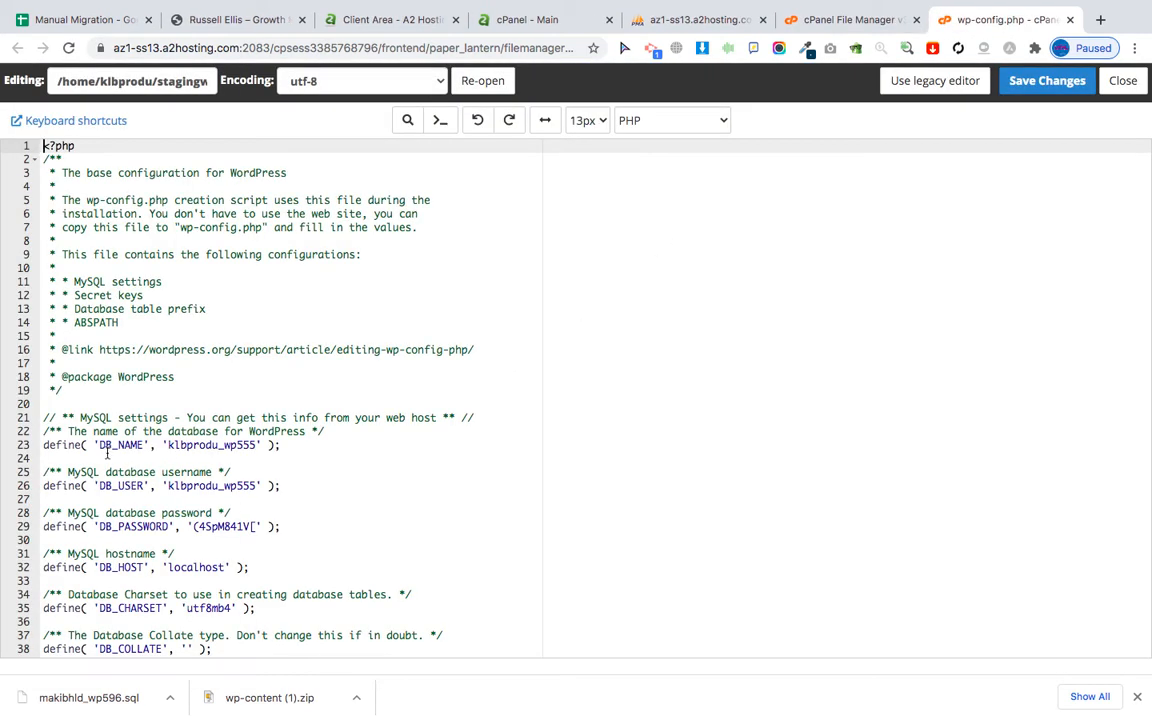
pyautogui.moveTo(168, 445); pyautogui.dragTo(257, 445)
pyautogui.press('super+c')
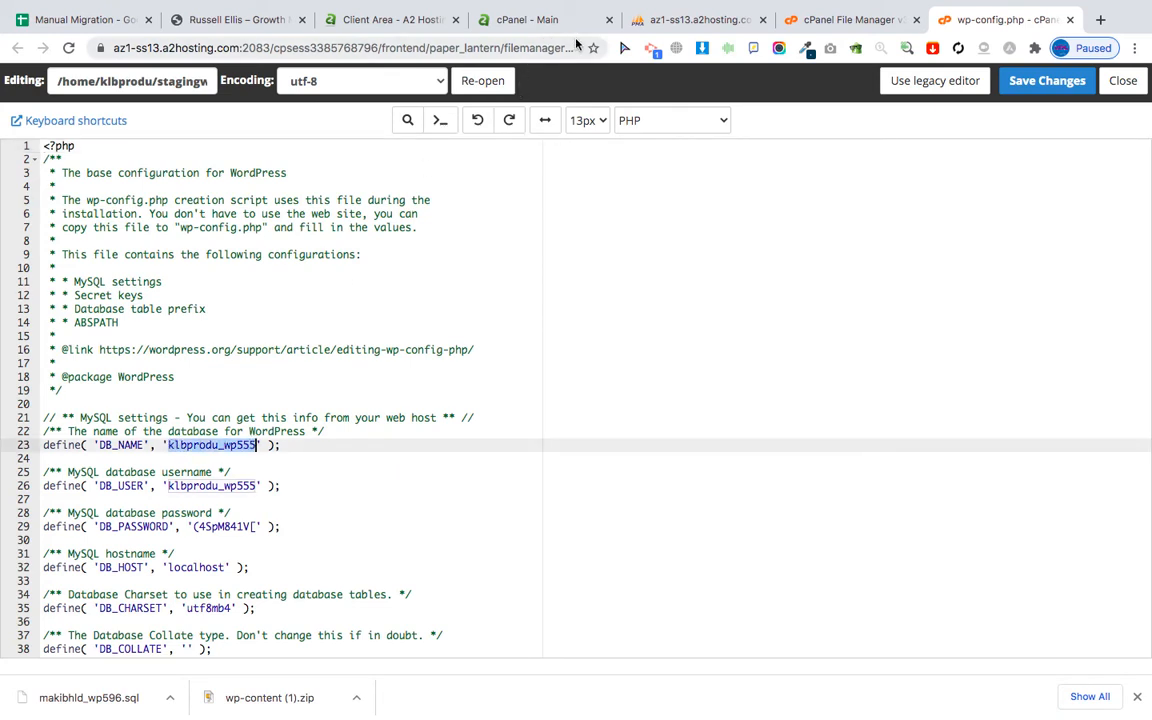
pyautogui.click(658, 20)
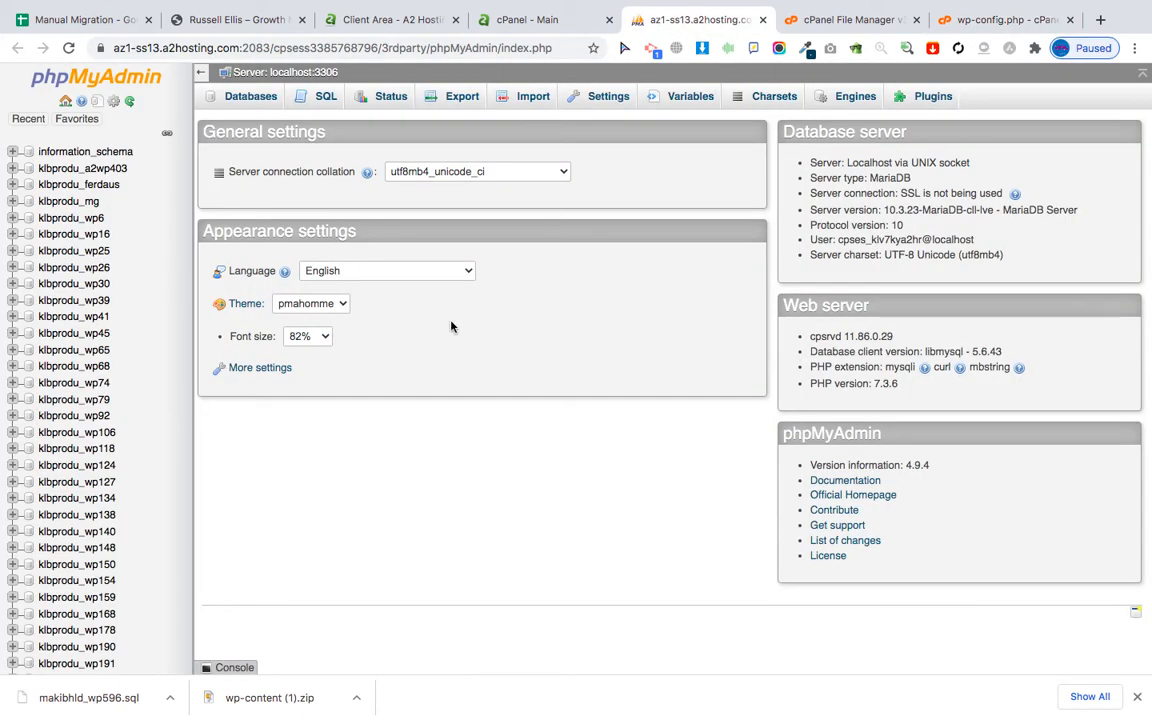
# Find klbprodu_wp555 in phpMyAdmin and drop all 12 of its tables.
pyautogui.press('super+f')
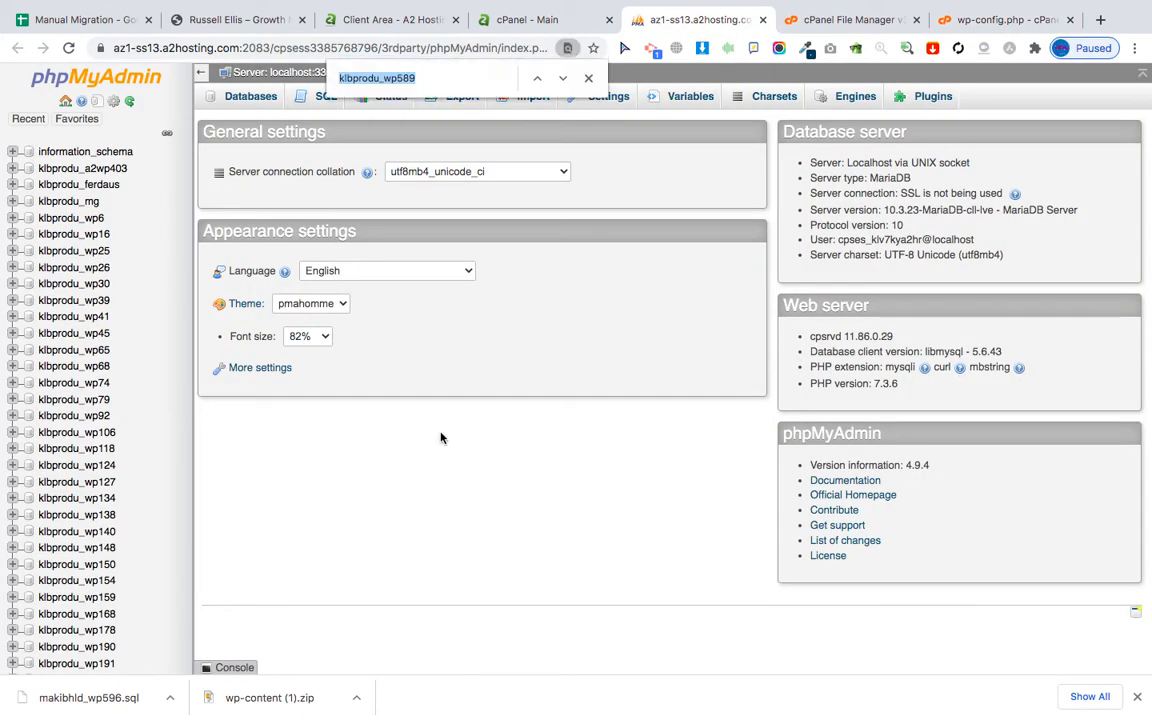
pyautogui.press('super+v')
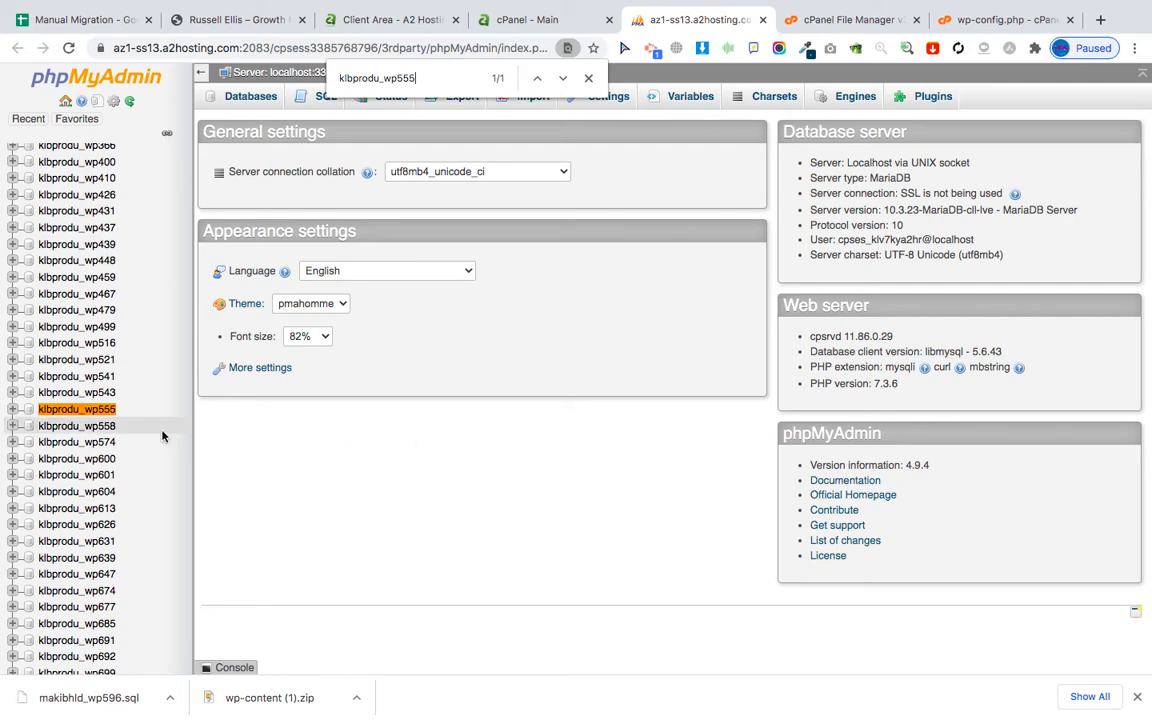
pyautogui.click(85, 410)
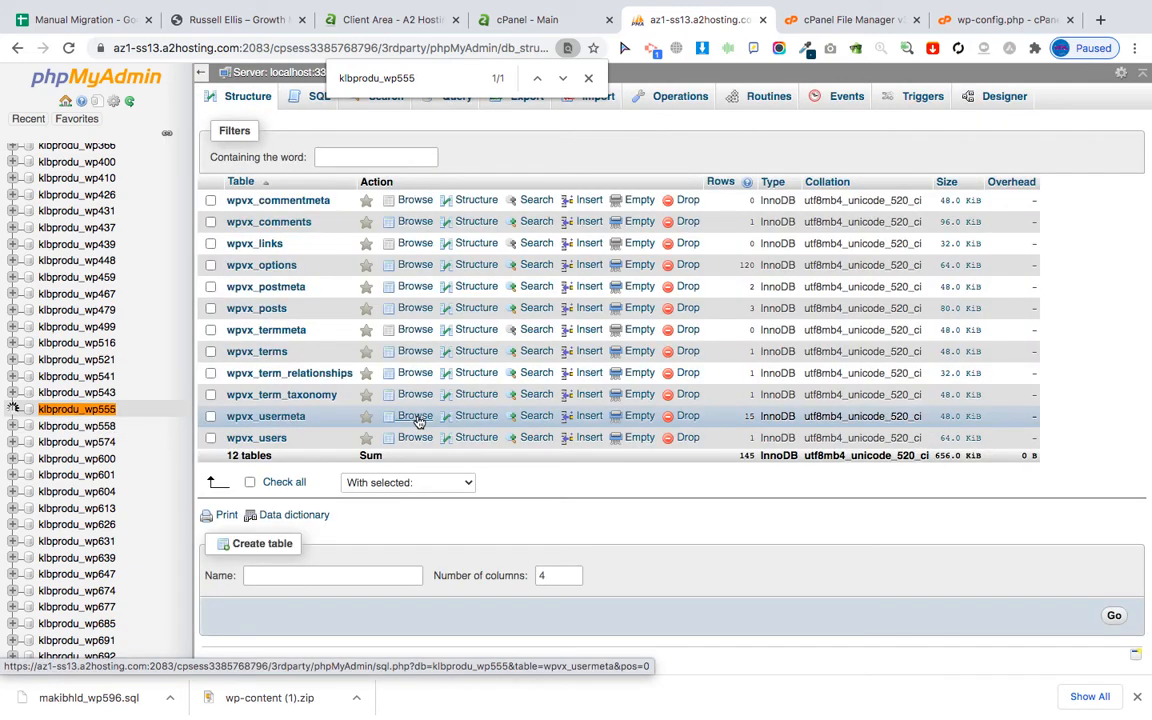
pyautogui.click(250, 483)
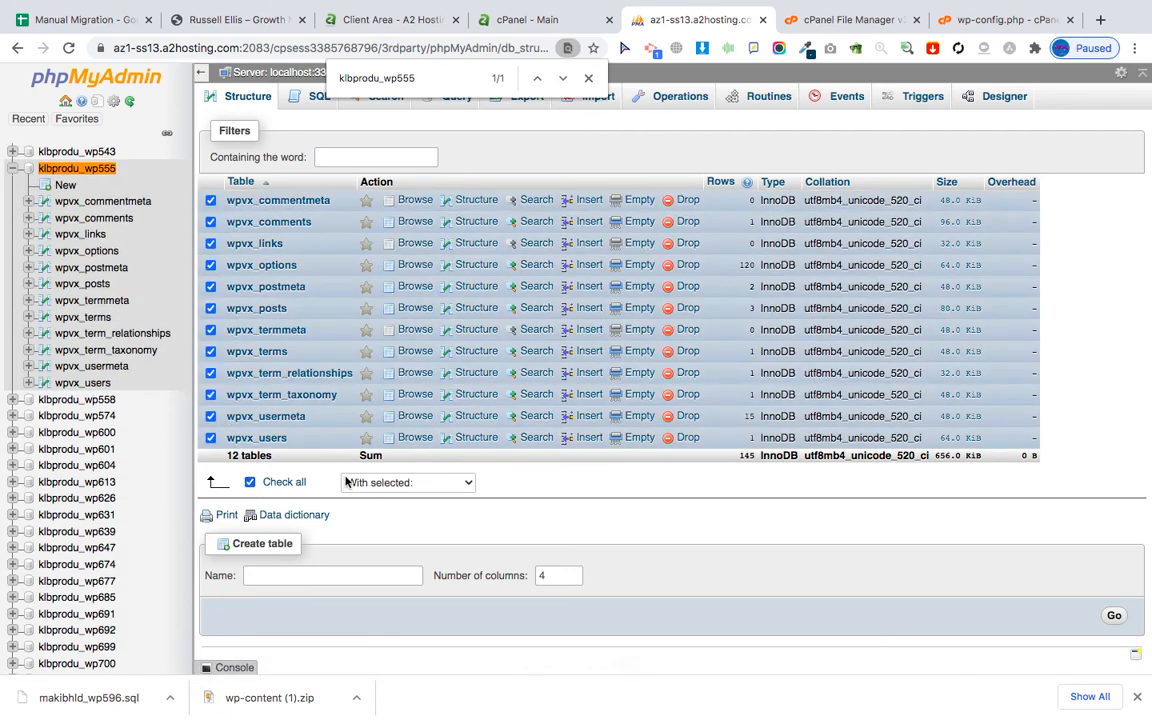
pyautogui.click(401, 483)
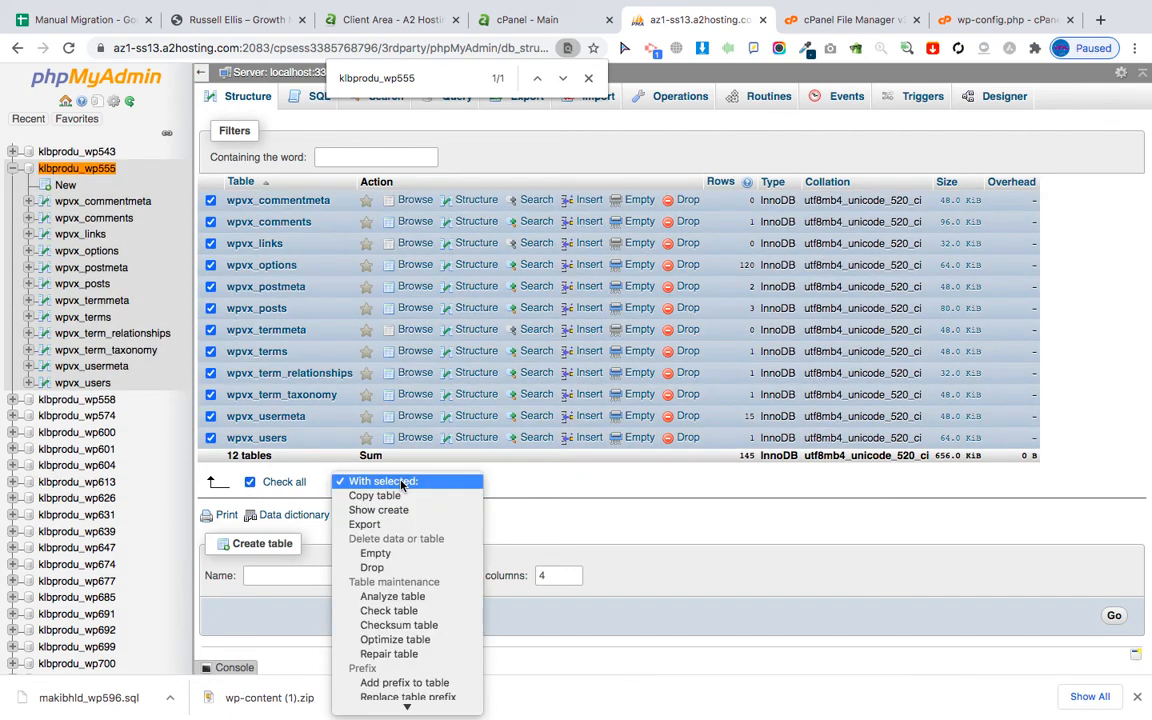
pyautogui.click(392, 567)
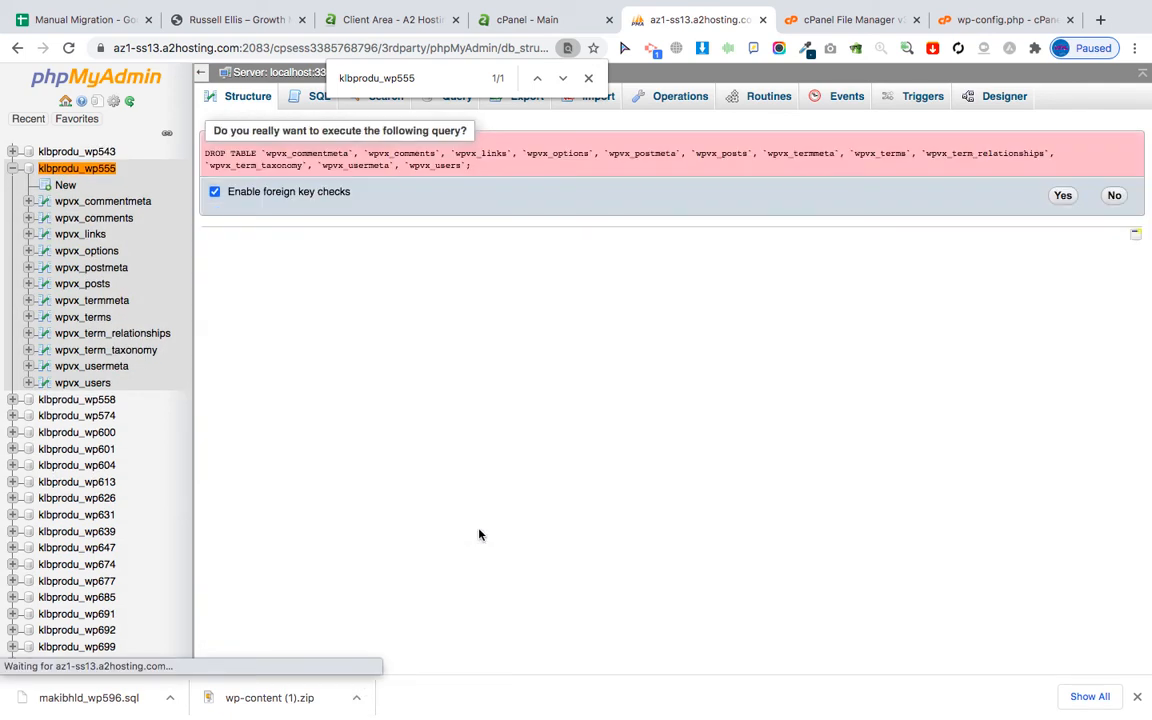
pyautogui.click(1063, 197)
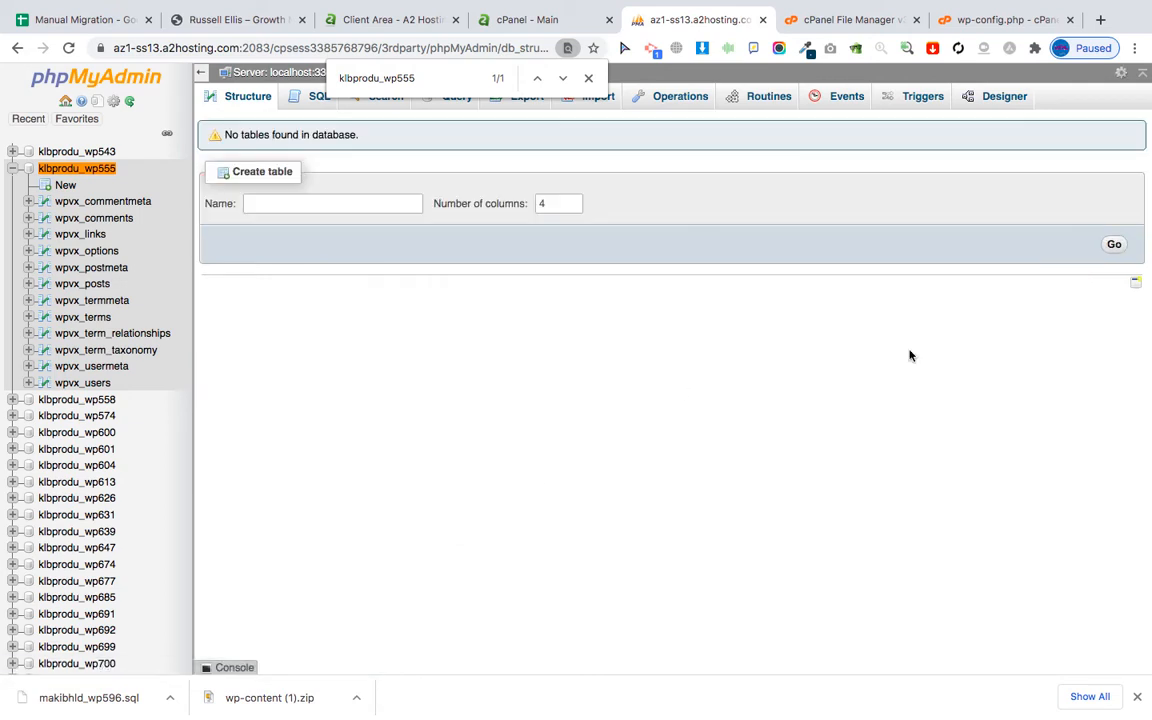
# Reopen klbprodu_wp555 to confirm it is empty, then return to the migration checklist.
pyautogui.press('super+f')
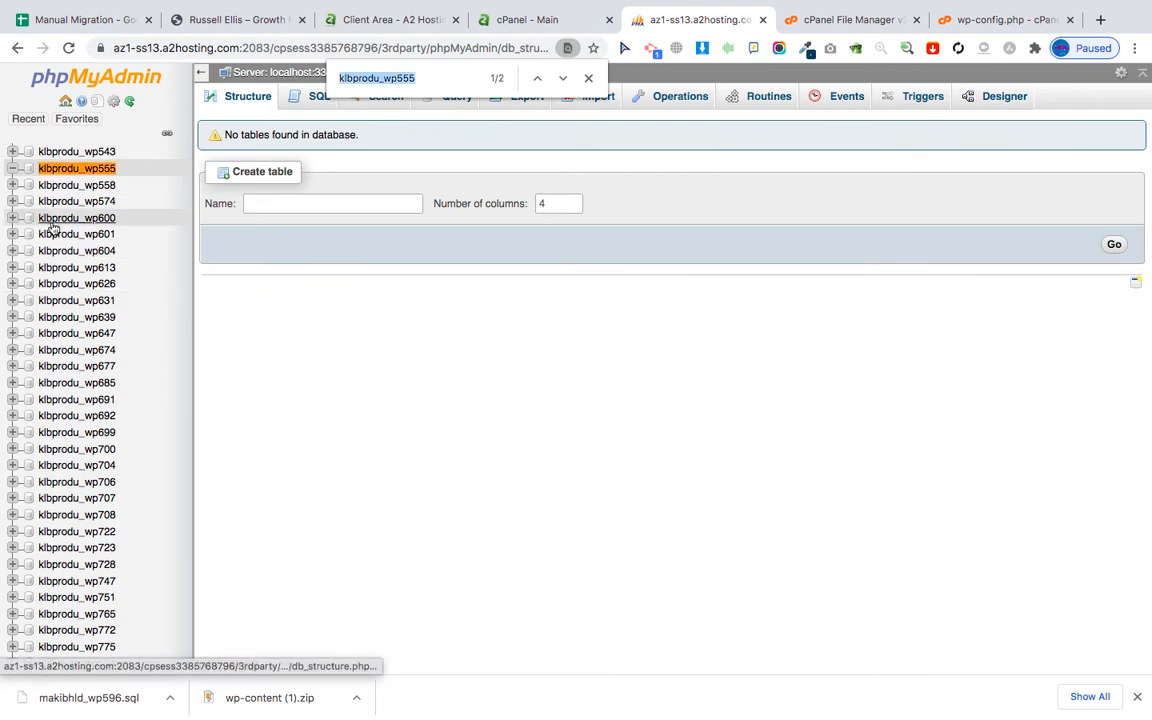
pyautogui.click(77, 167)
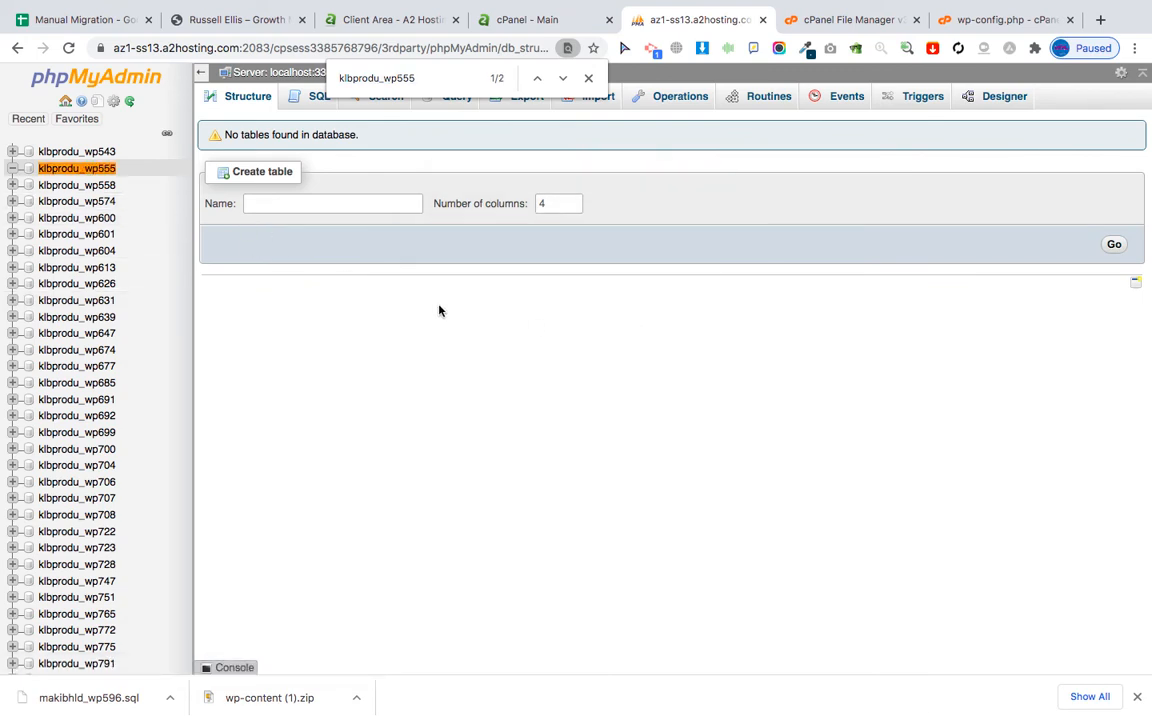
pyautogui.click(588, 77)
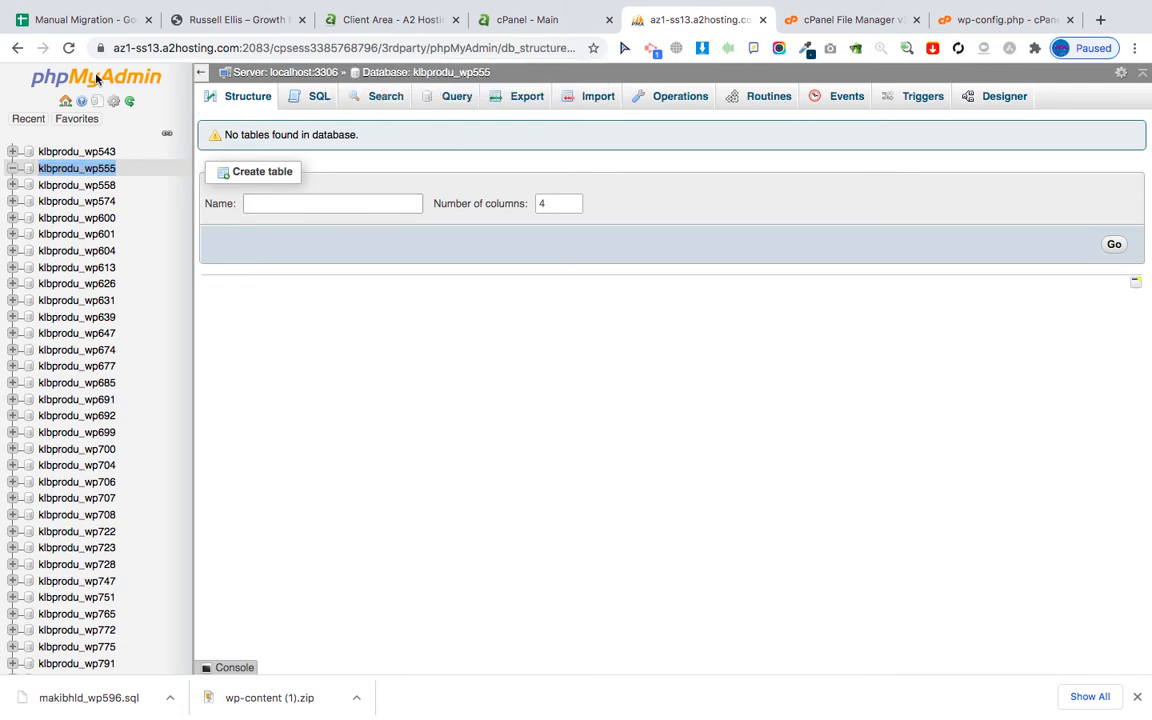
pyautogui.click(75, 27)
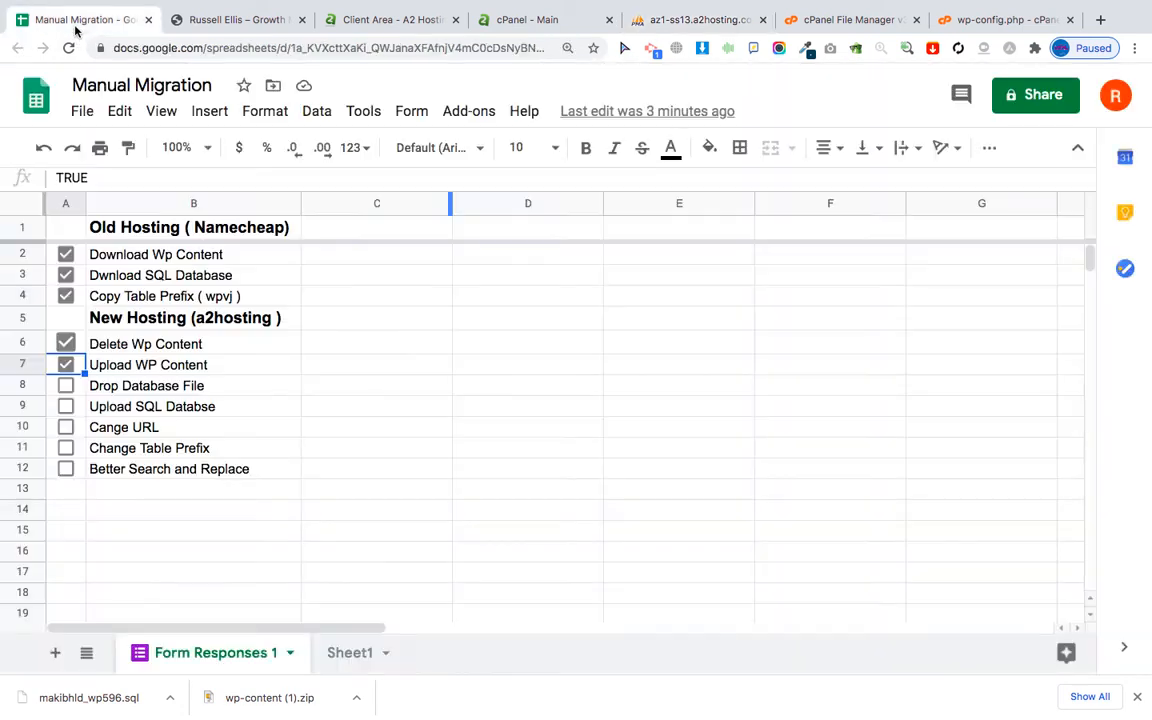
# Tick Drop Database File in row 8, then return to phpMyAdmin.
pyautogui.click(65, 385)
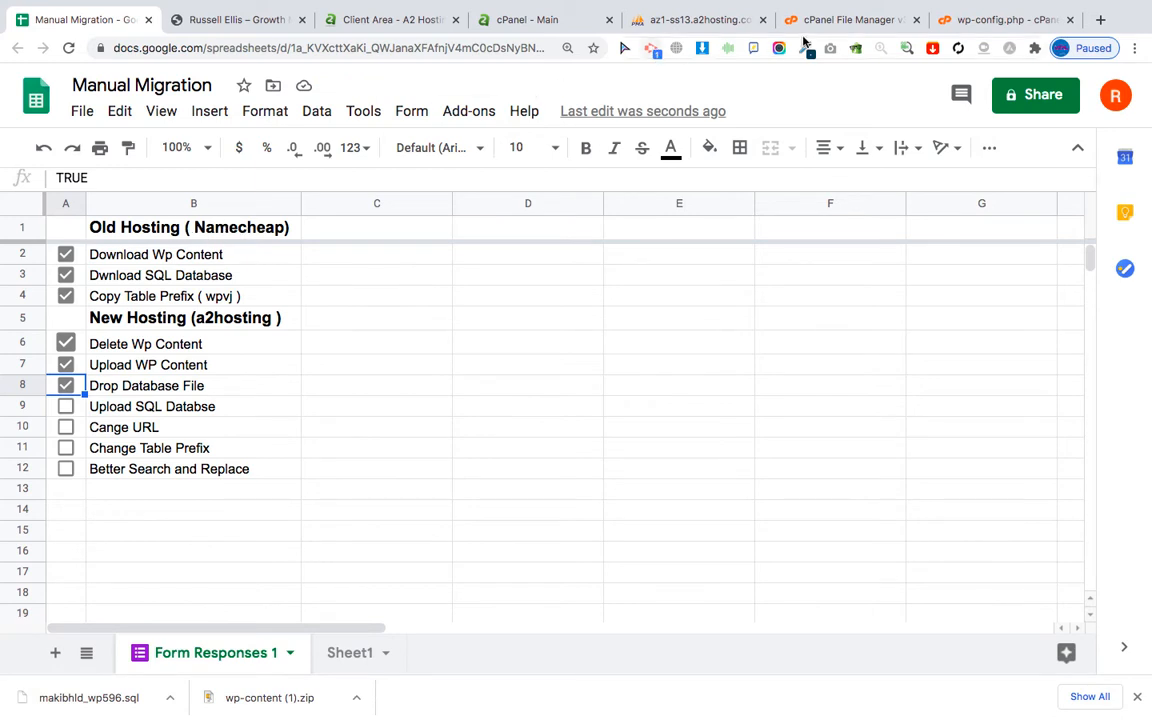
pyautogui.click(719, 18)
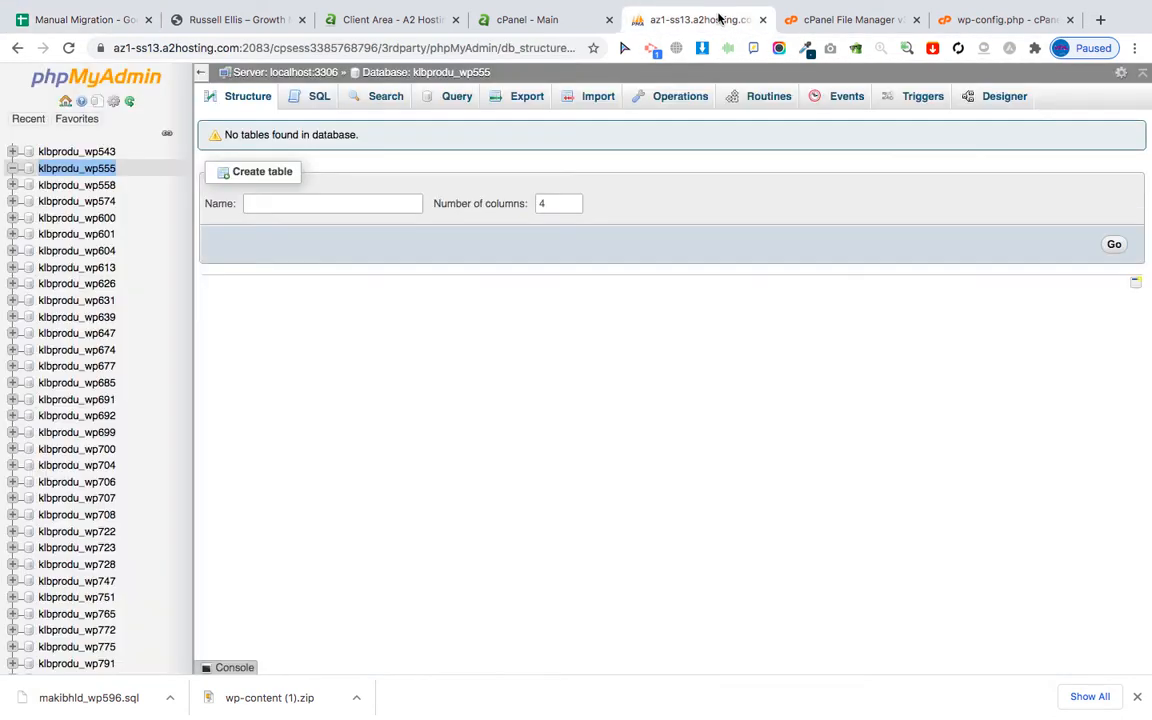
# Import makibhld_wp596.sql into klbprodu_wp555 (130 queries) and open the wpvj_options table.
pyautogui.click(600, 97)
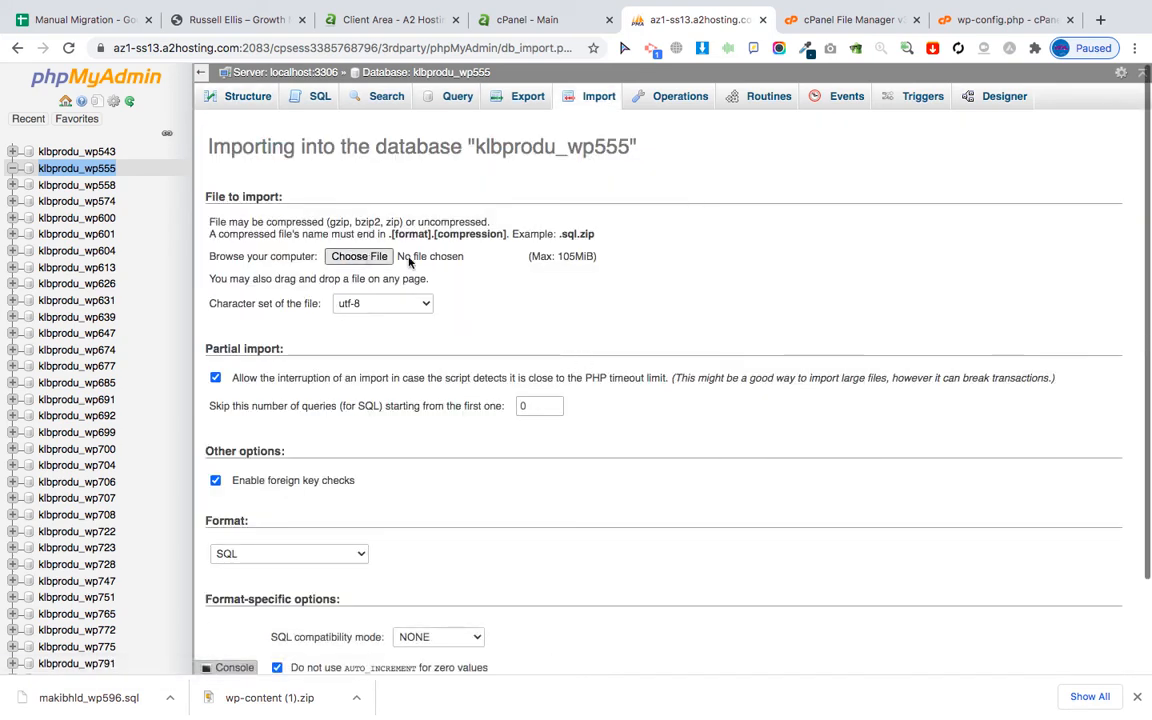
pyautogui.click(408, 260)
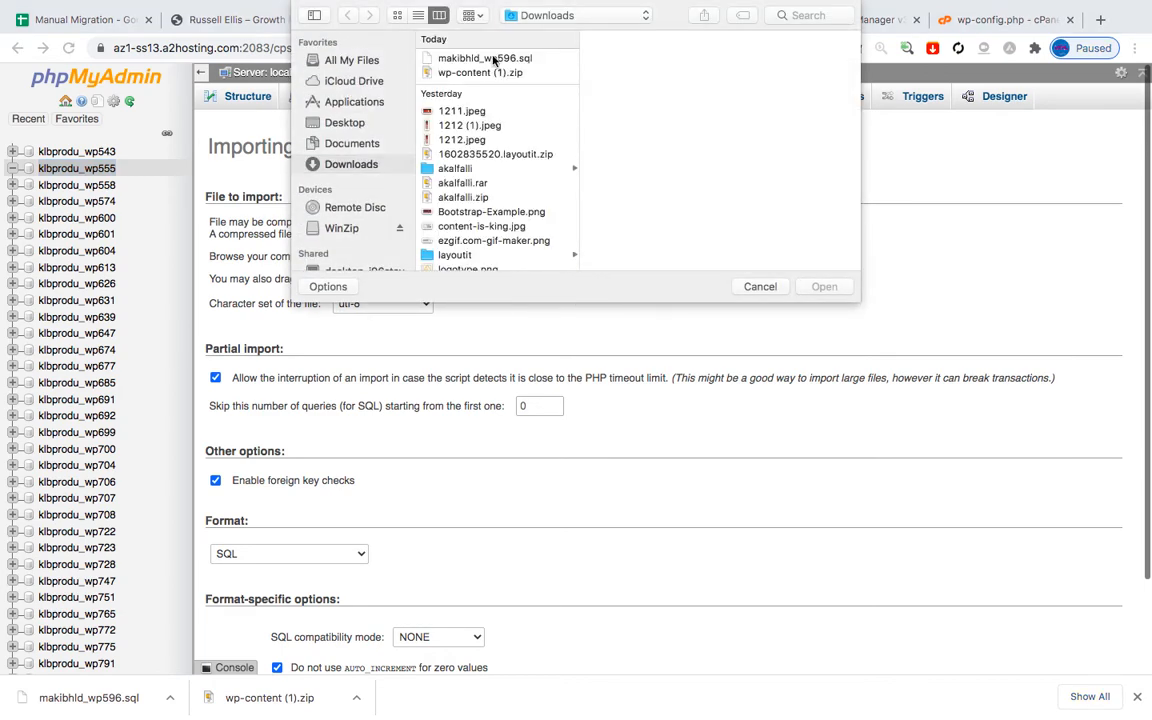
pyautogui.doubleClick(492, 60)
pyautogui.scroll(-2, 562, 435)
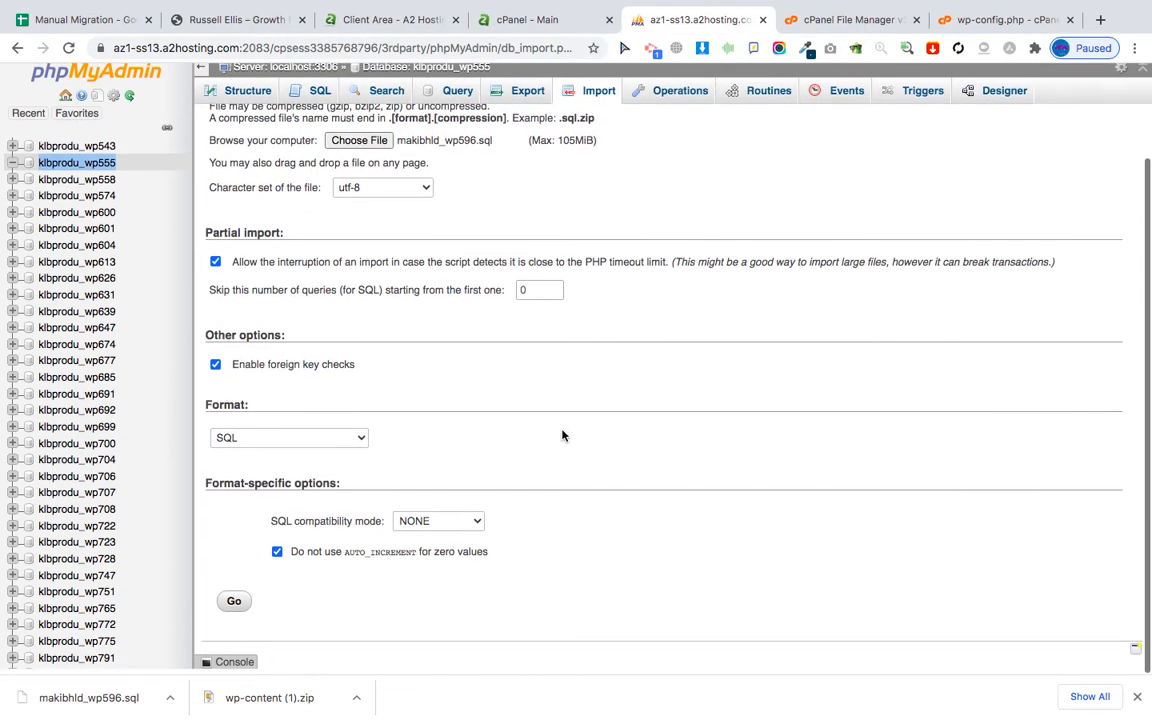
pyautogui.click(233, 601)
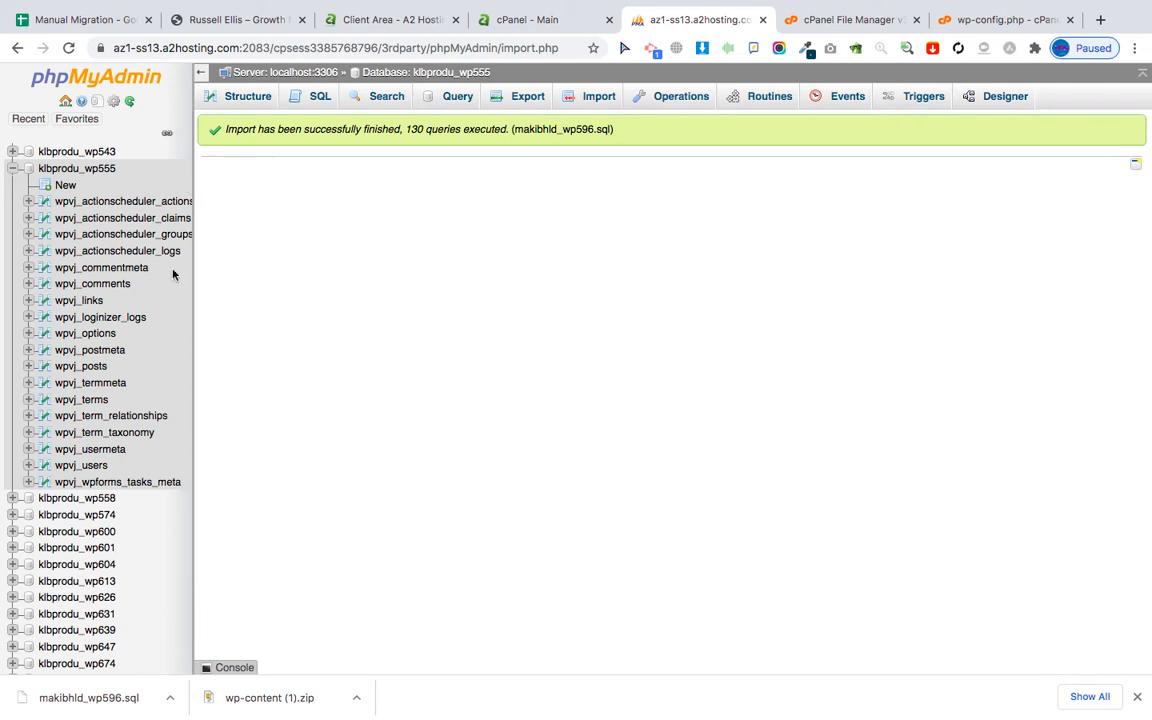
pyautogui.click(96, 335)
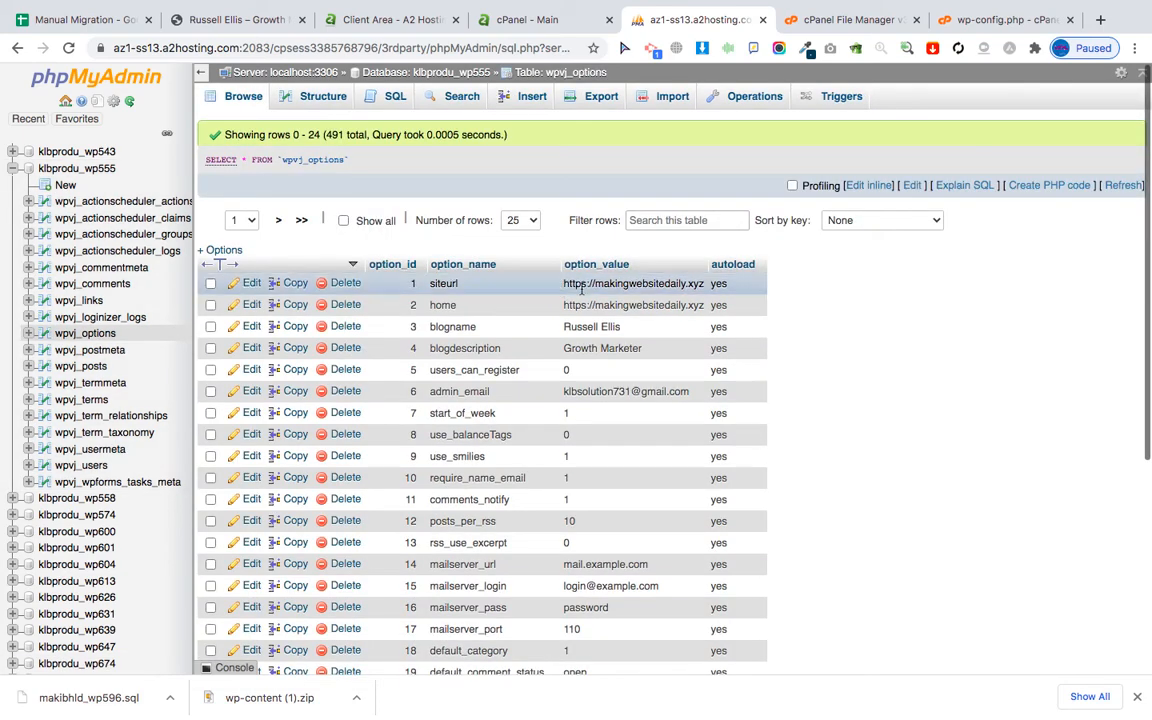
# Tick Upload SQL Databse in row 9 of the Manual Migration checklist.
pyautogui.click(82, 20)
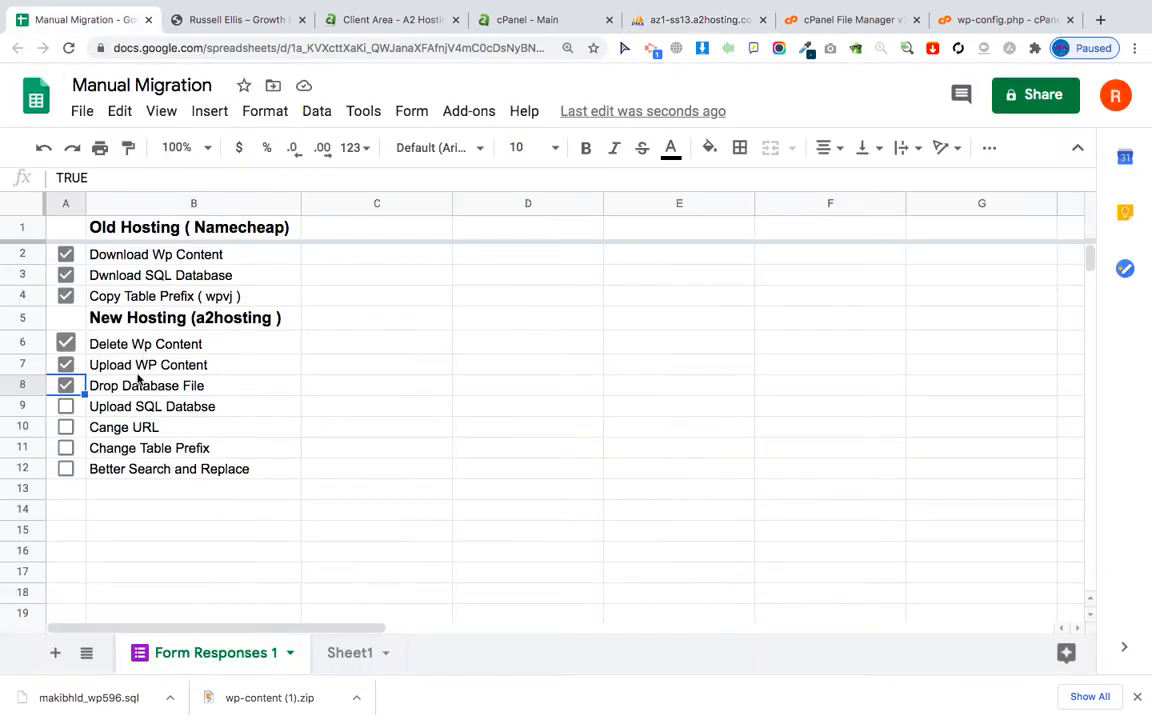
pyautogui.click(63, 409)
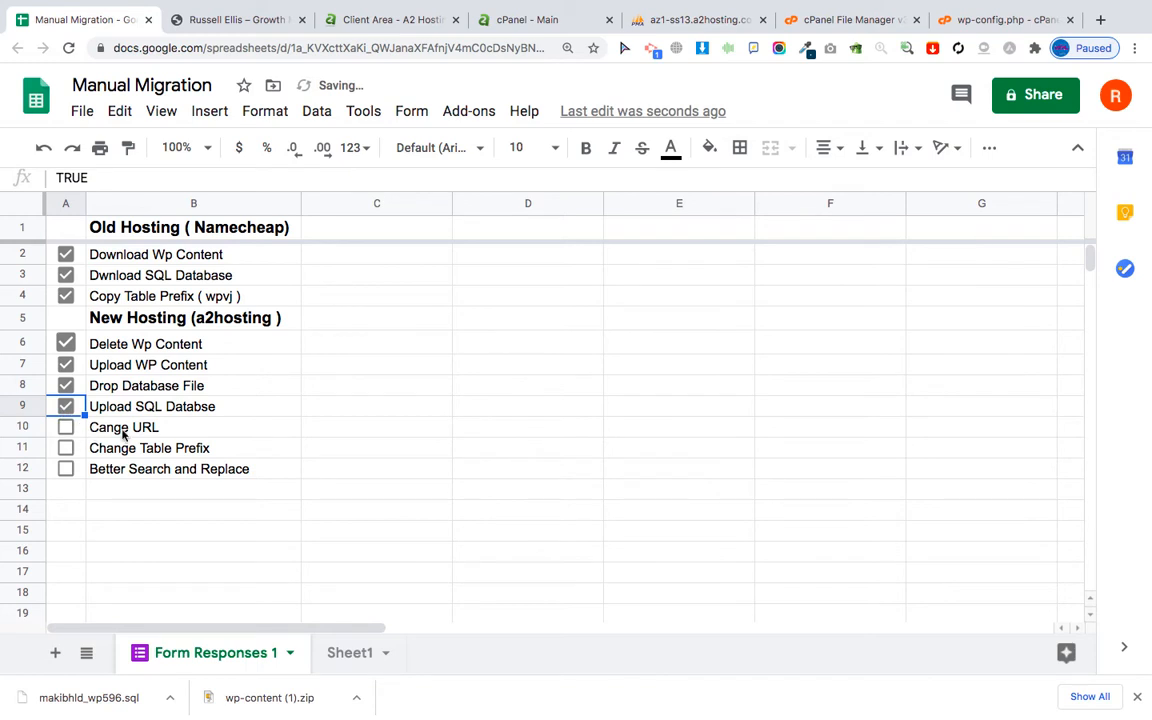
pyautogui.click(246, 22)
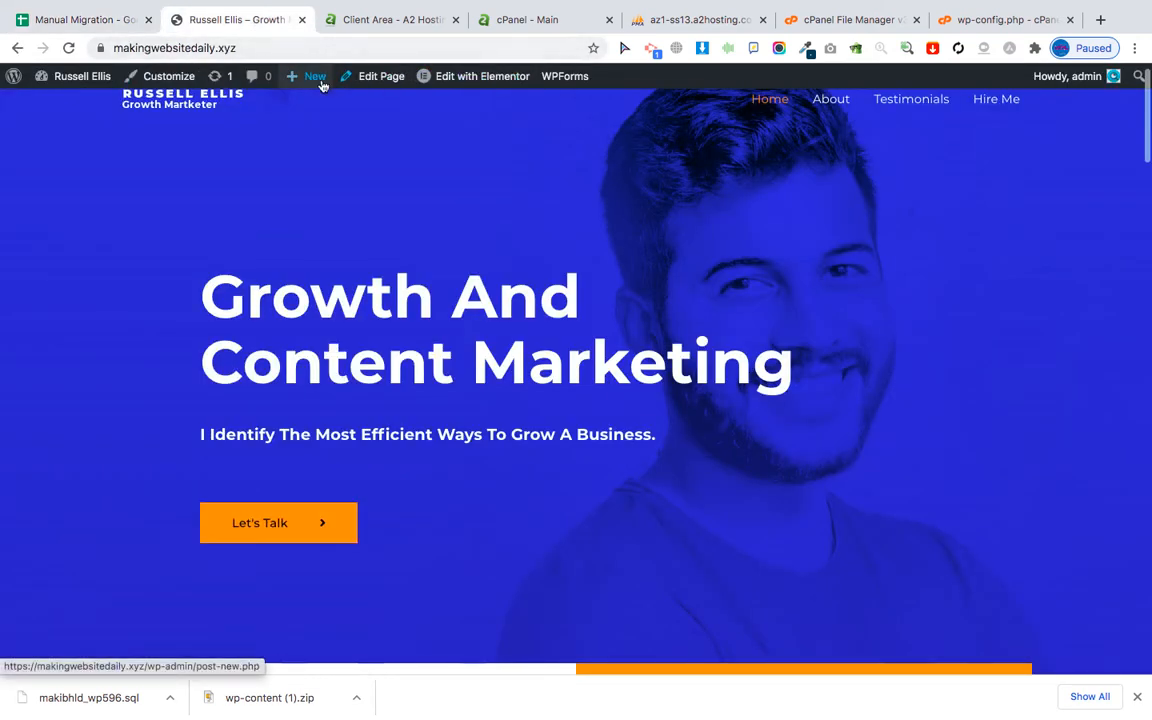
# Load stagingwp.xyz in a new tab to reach the WordPress install language screen.
pyautogui.click(1100, 20)
pyautogui.click(440, 50)
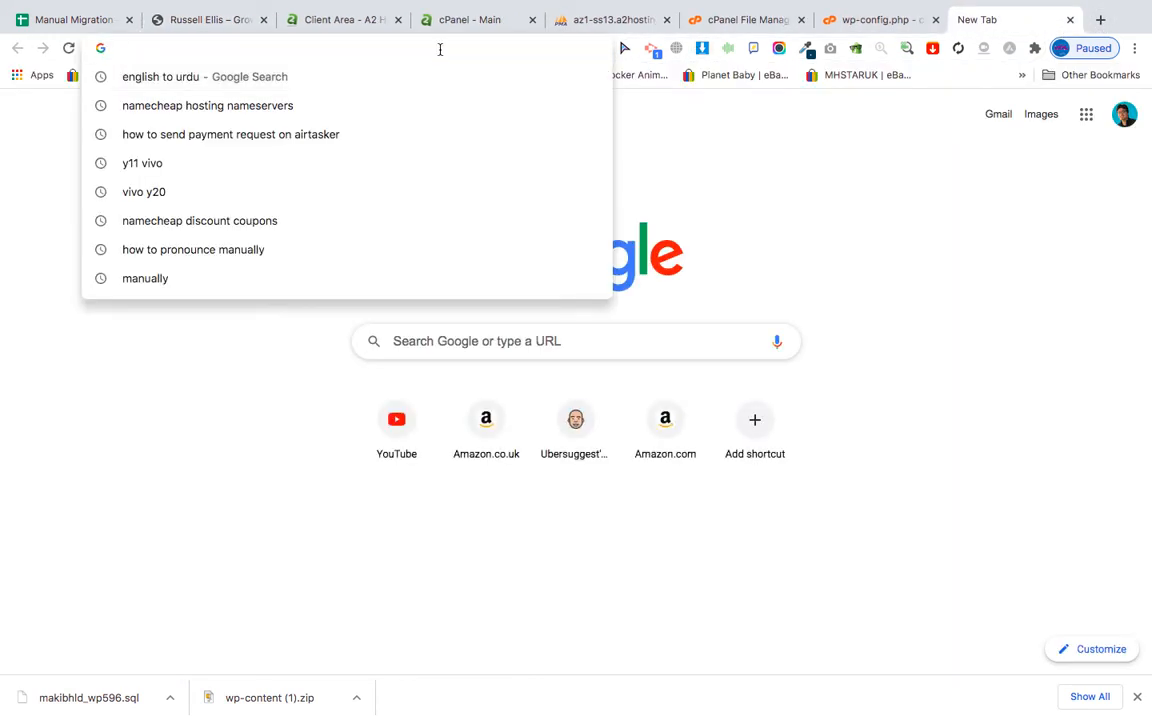
pyautogui.write('st')
pyautogui.press('Return')
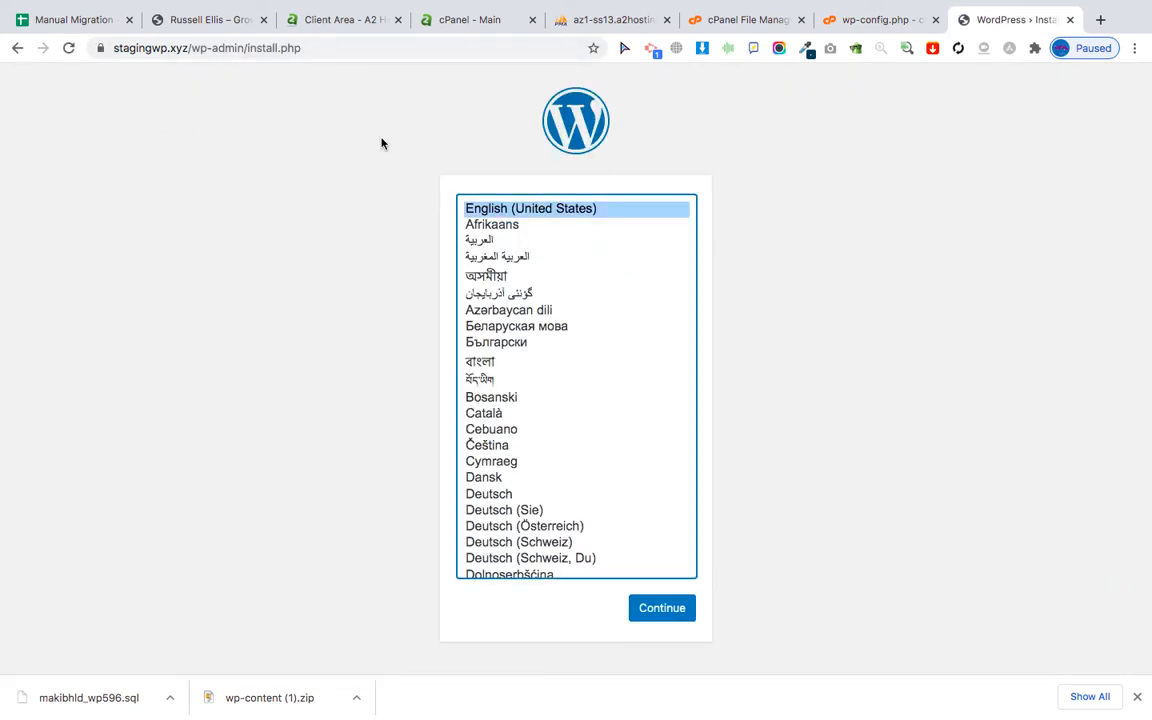
pyautogui.moveTo(188, 45); pyautogui.dragTo(98, 56)
pyautogui.hotkey('ctrl', 'c')
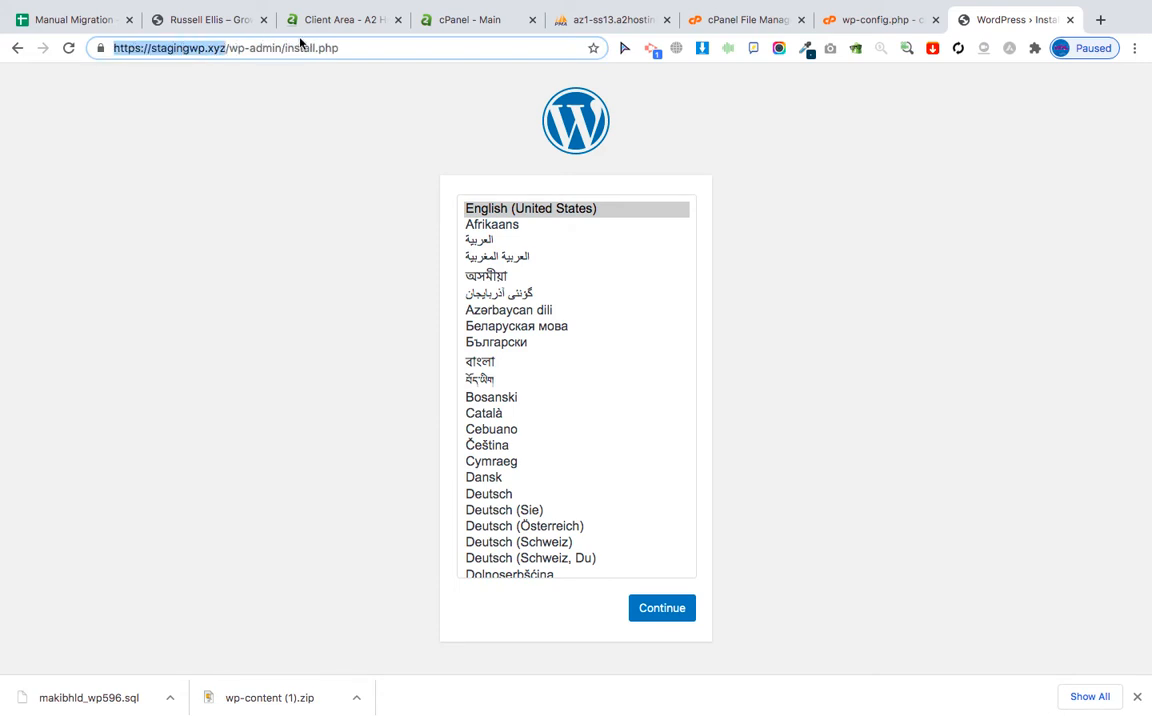
pyautogui.click(588, 22)
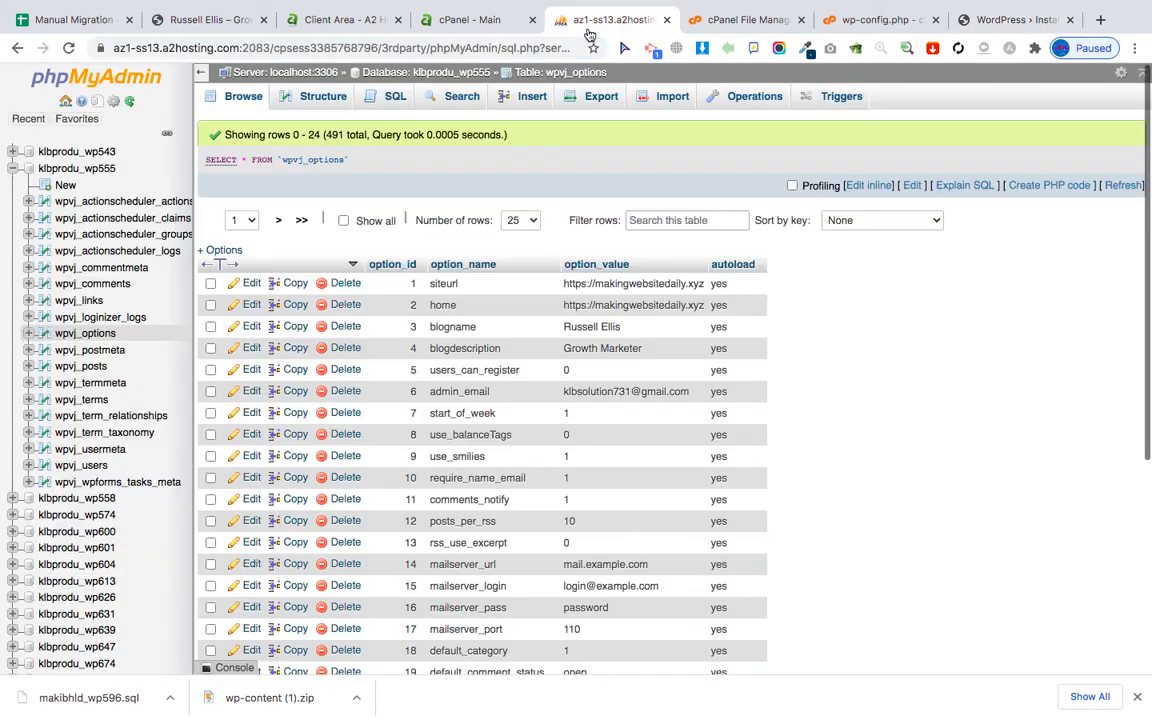
pyautogui.doubleClick(624, 285)
pyautogui.hotkey('ctrl', 'a')
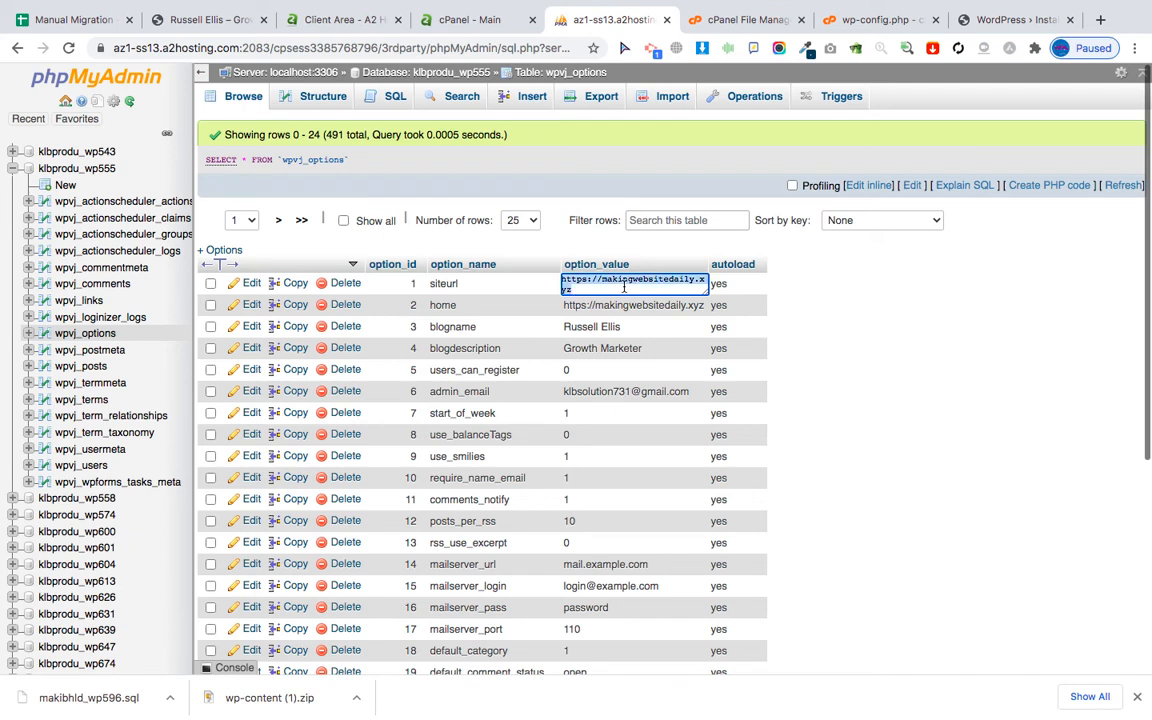
pyautogui.hotkey('ctrl', 'v')
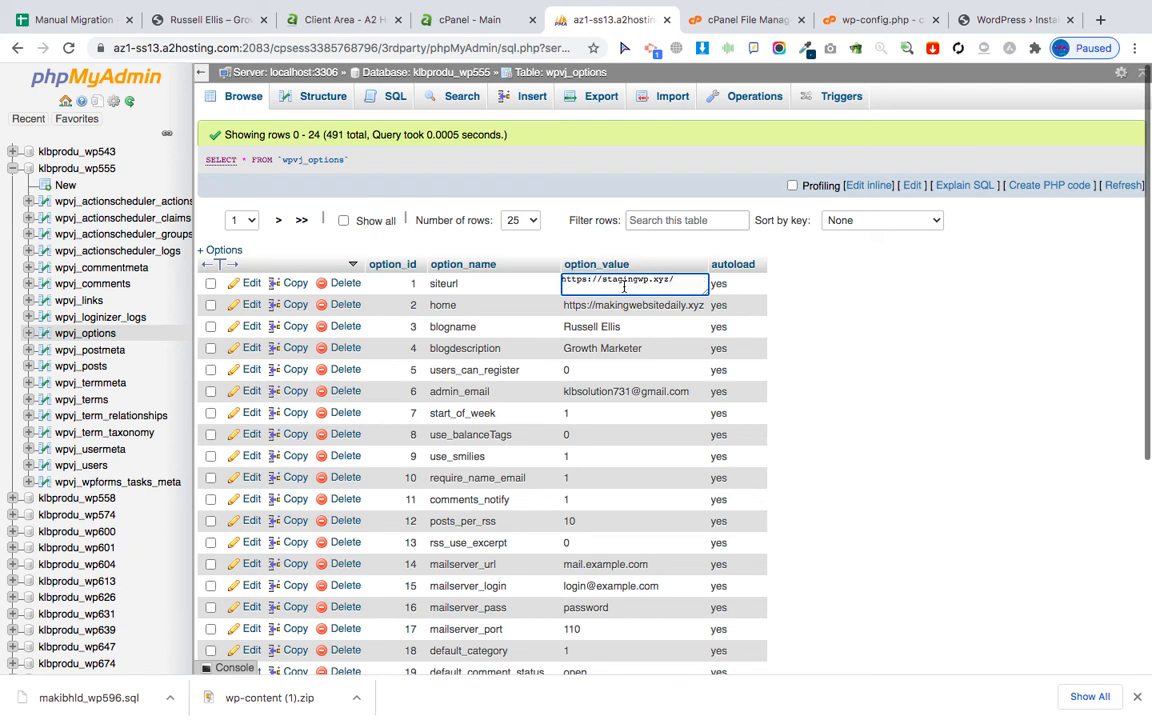
pyautogui.press('Return')
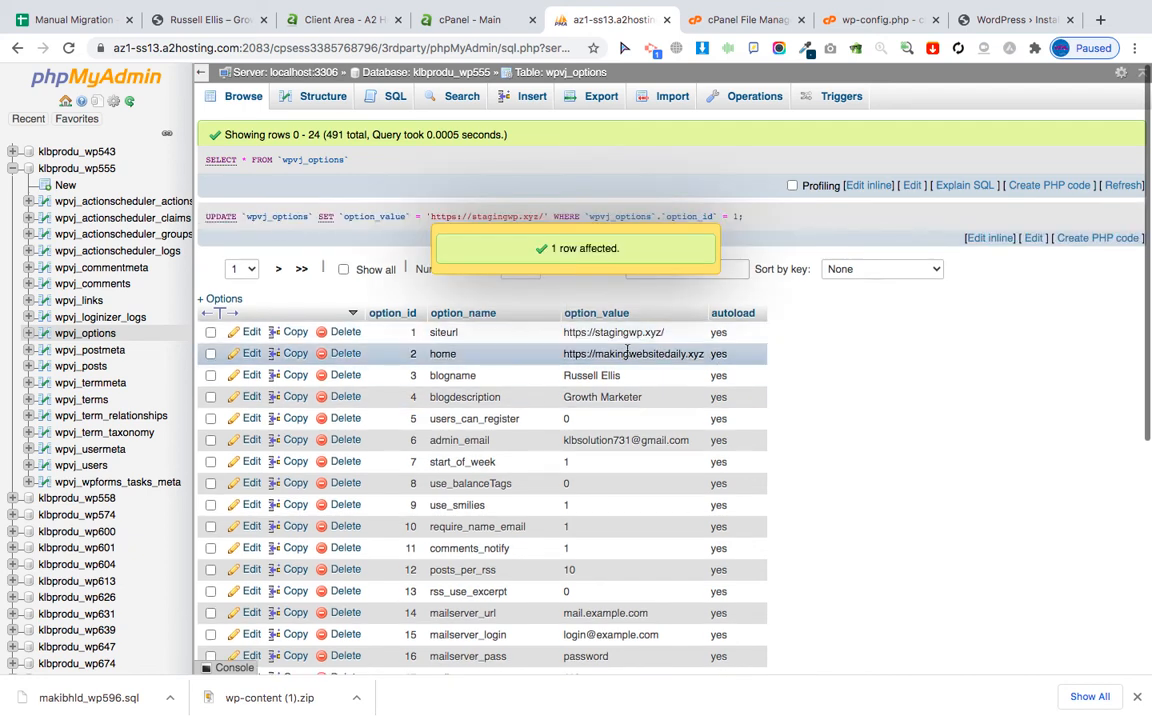
pyautogui.doubleClick(618, 354)
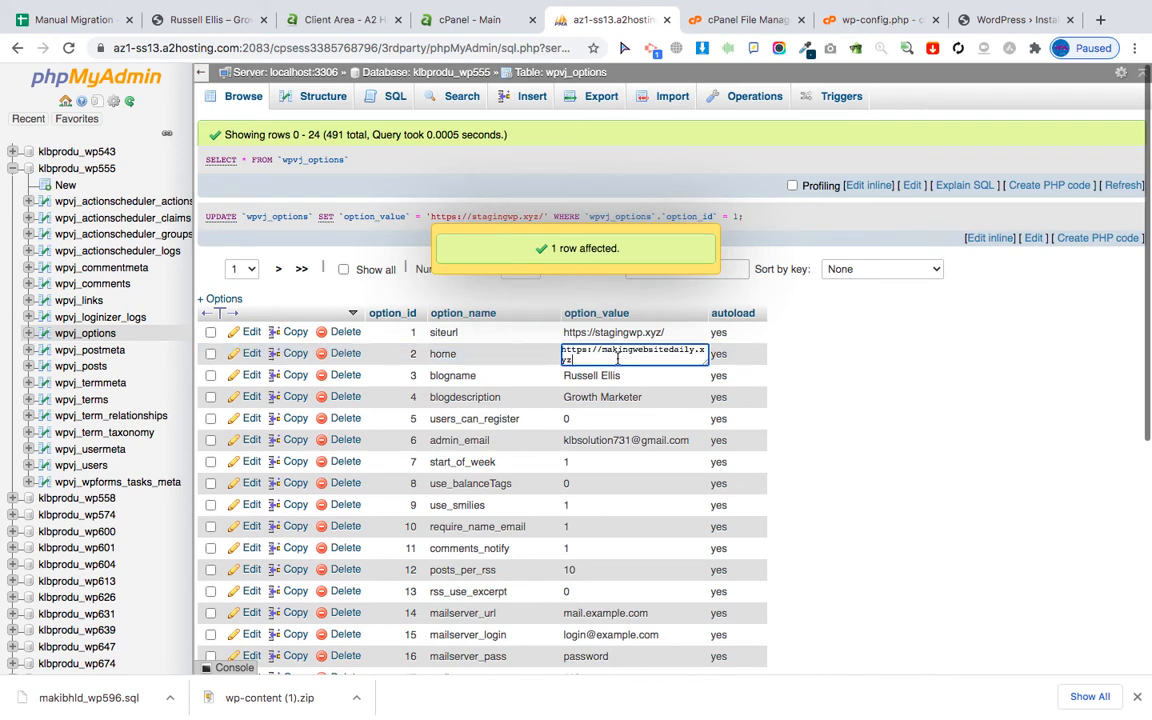
pyautogui.hotkey('ctrl', 'a')
pyautogui.press('BackSpace')
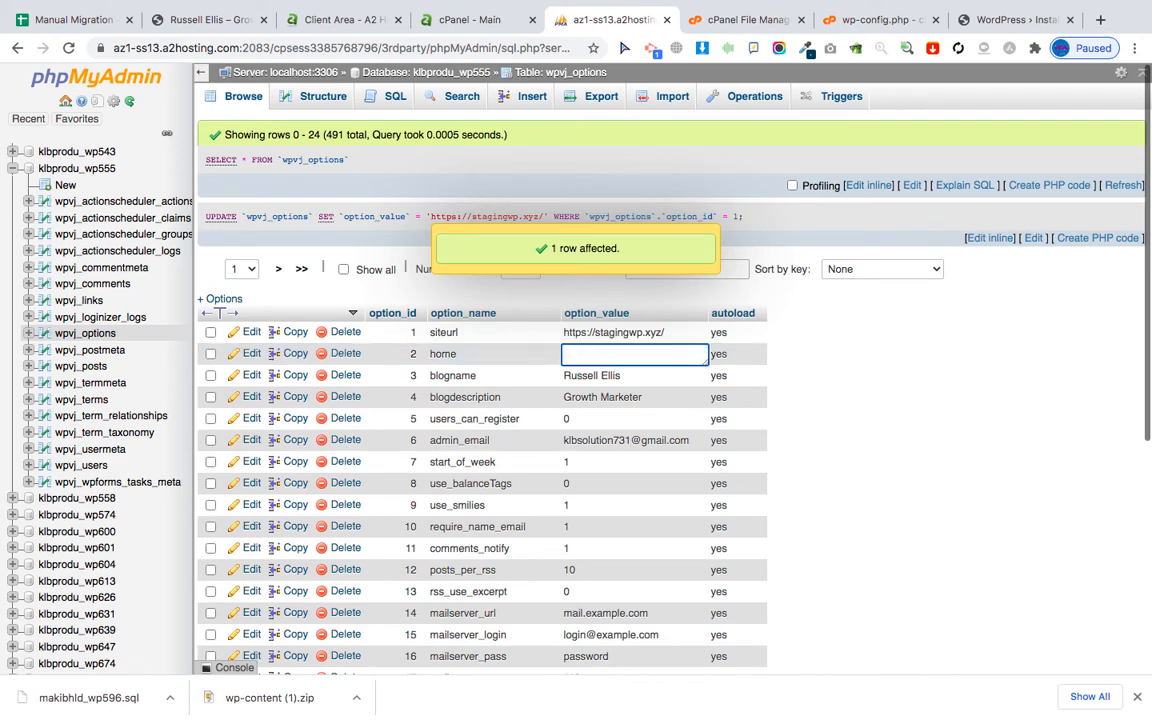
pyautogui.hotkey('ctrl', 'v')
pyautogui.press('Return')
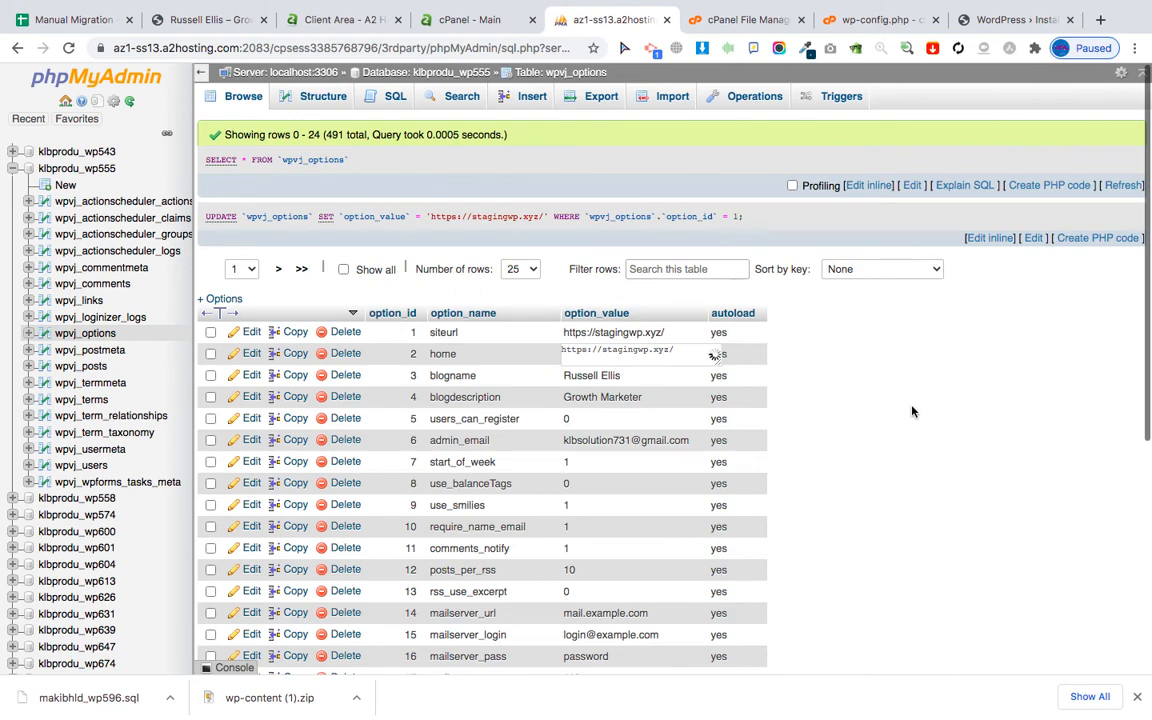
# Tick Cange URL in row 10 and select the wpvj table prefix from cell B4.
pyautogui.click(61, 22)
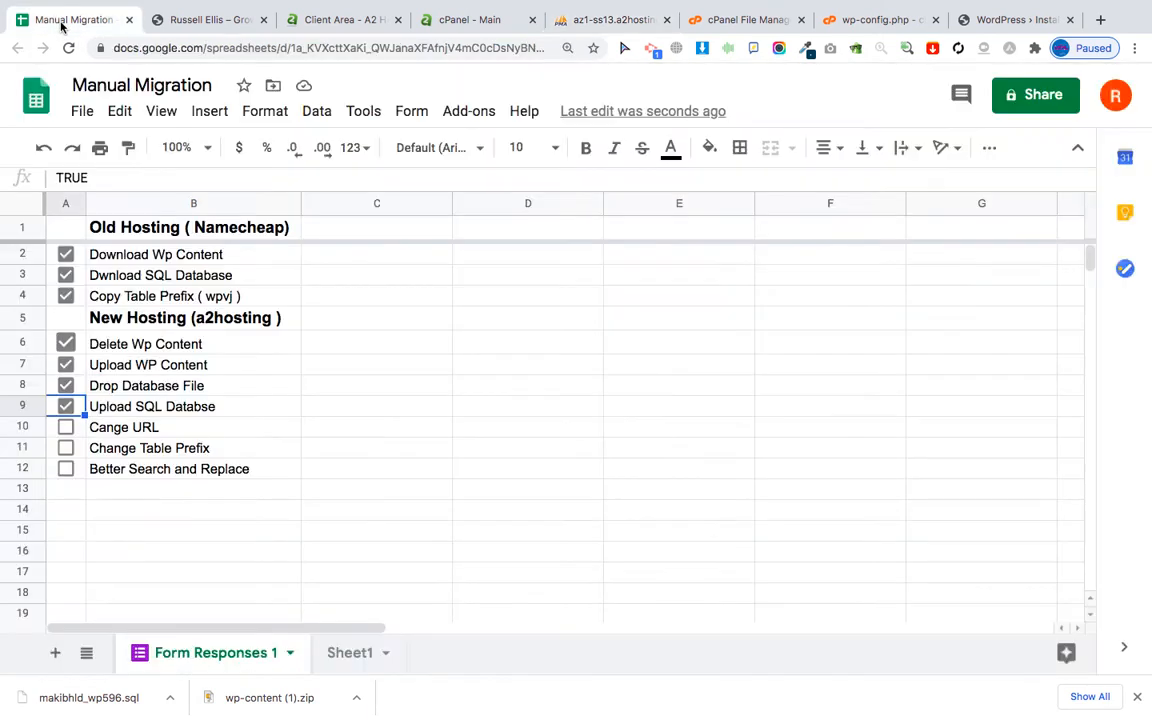
pyautogui.click(66, 427)
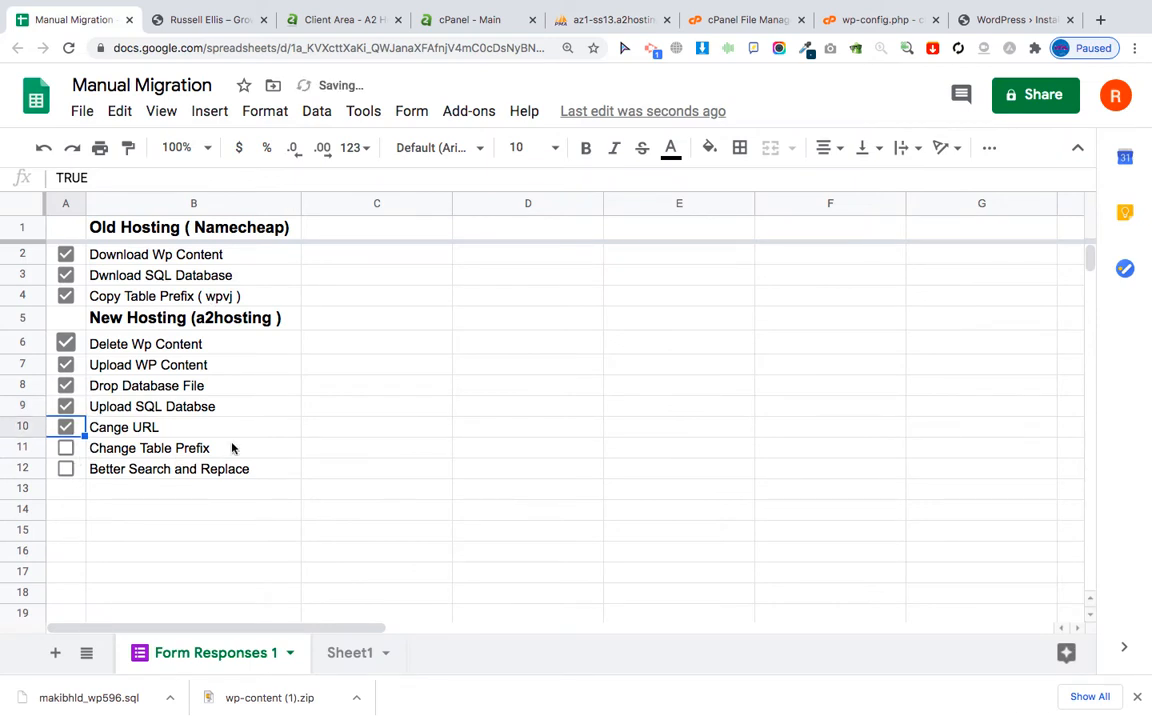
pyautogui.doubleClick(222, 298)
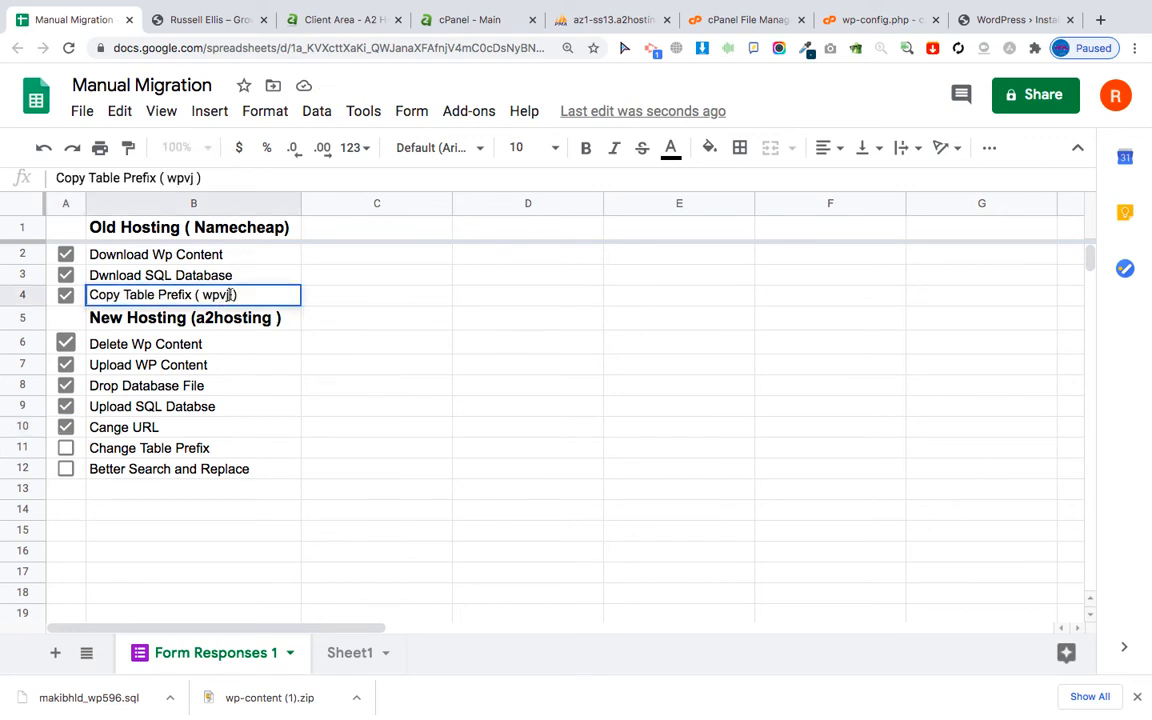
pyautogui.moveTo(231, 294); pyautogui.dragTo(204, 295)
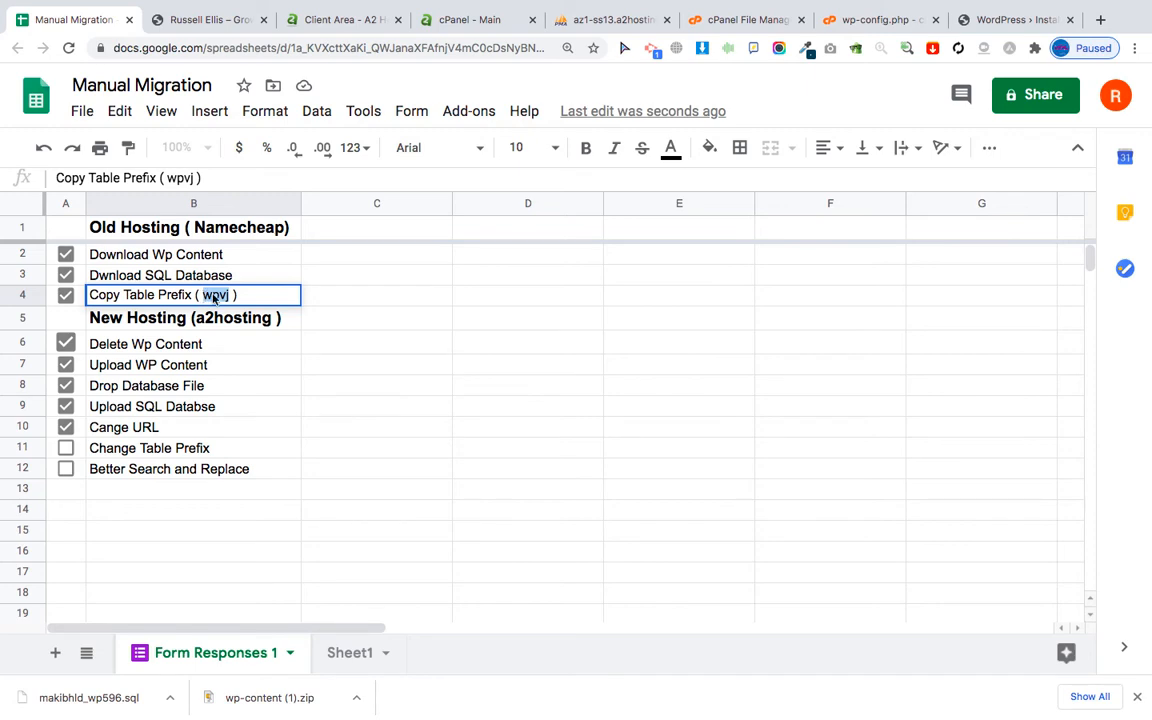
pyautogui.click(743, 19)
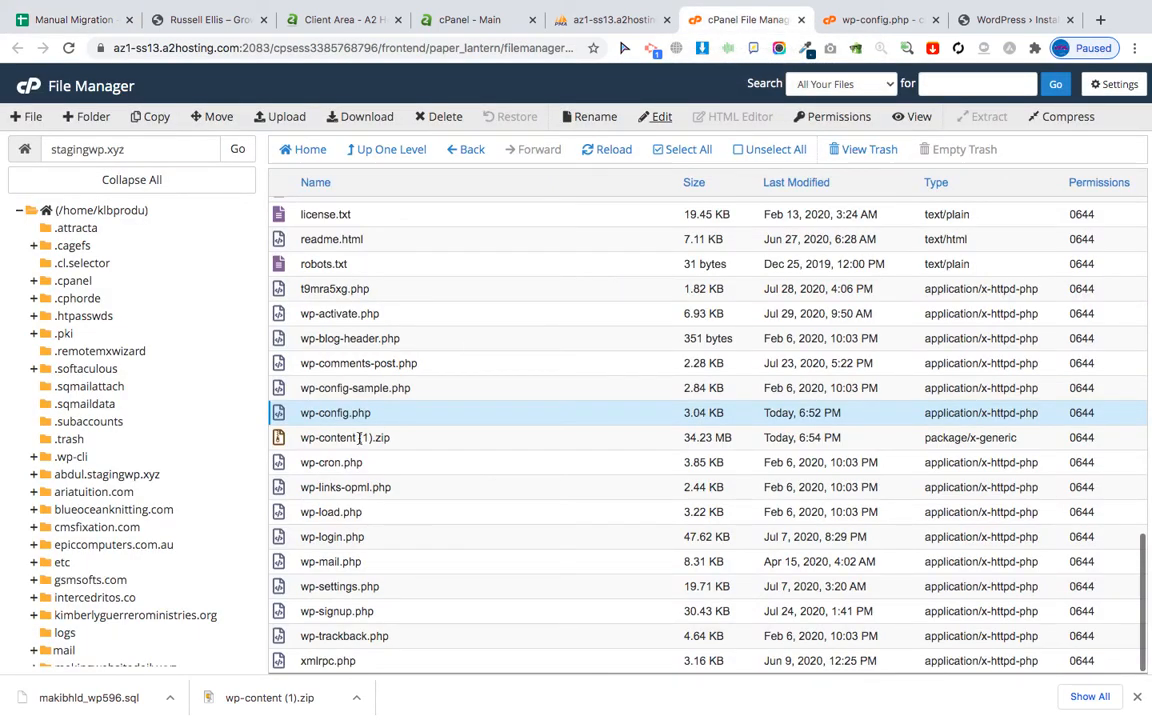
# Change $table_prefix on line 66 of wp-config.php from wpvx_ to wpvj_ and save.
pyautogui.click(880, 20)
pyautogui.scroll(-5, 332, 532)
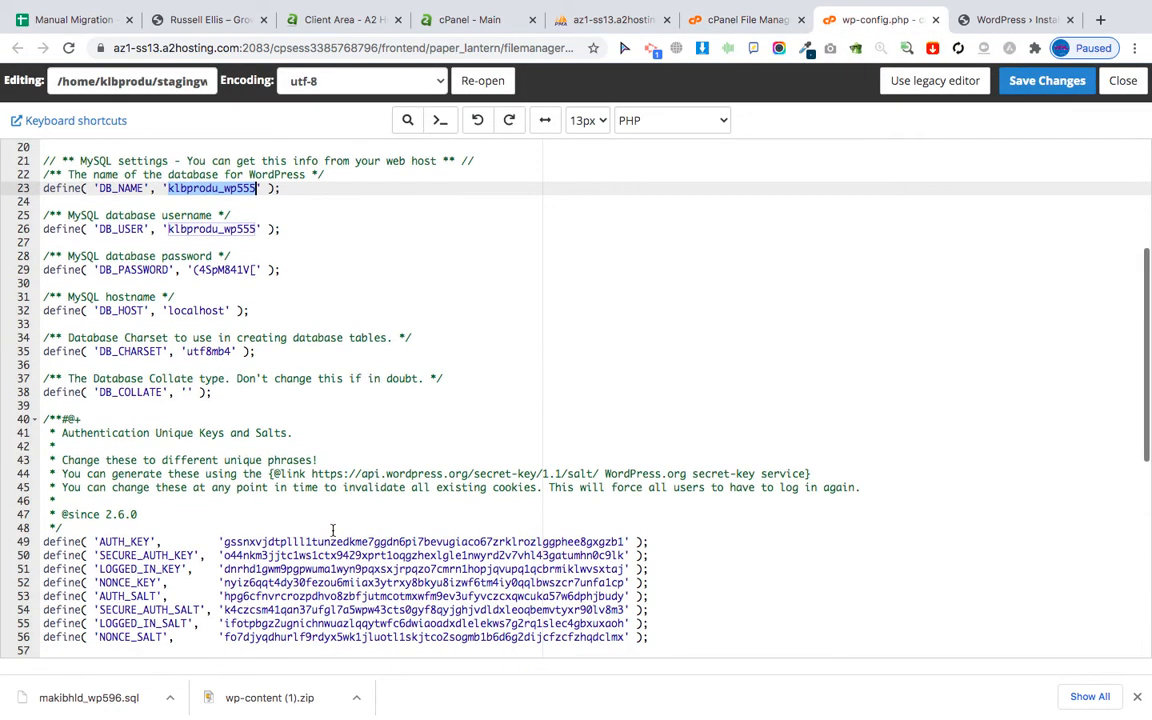
pyautogui.scroll(-9, 332, 530)
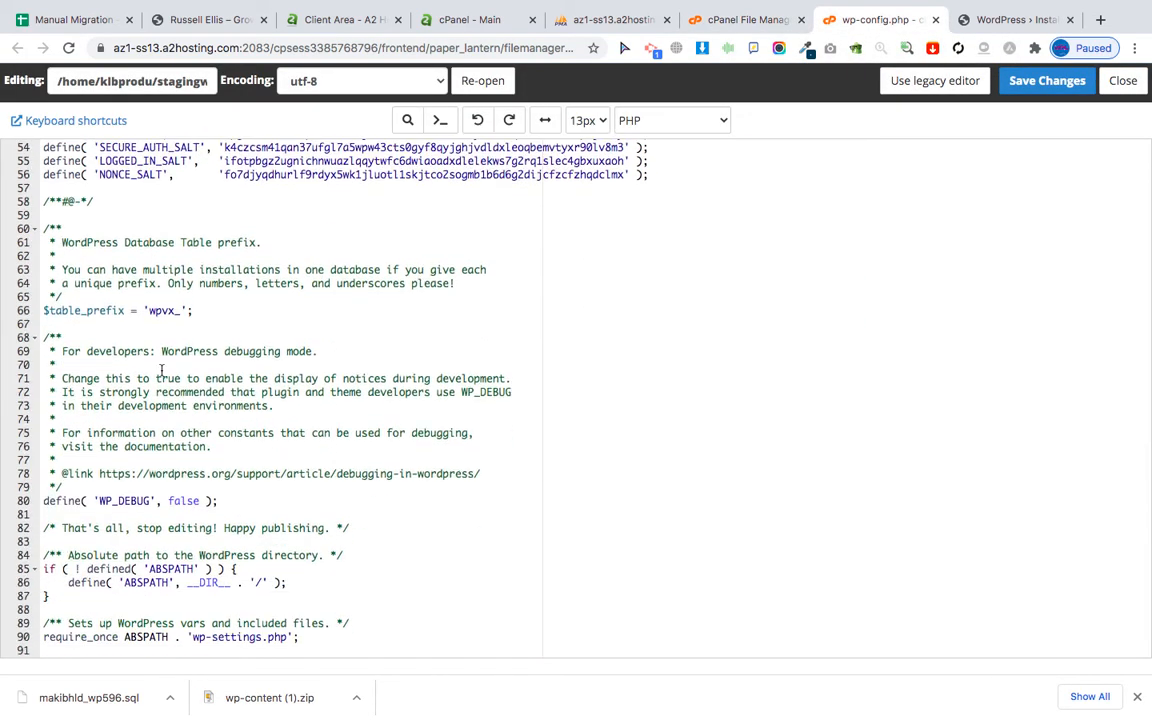
pyautogui.moveTo(174, 313); pyautogui.dragTo(152, 312)
pyautogui.press('BackSpace')
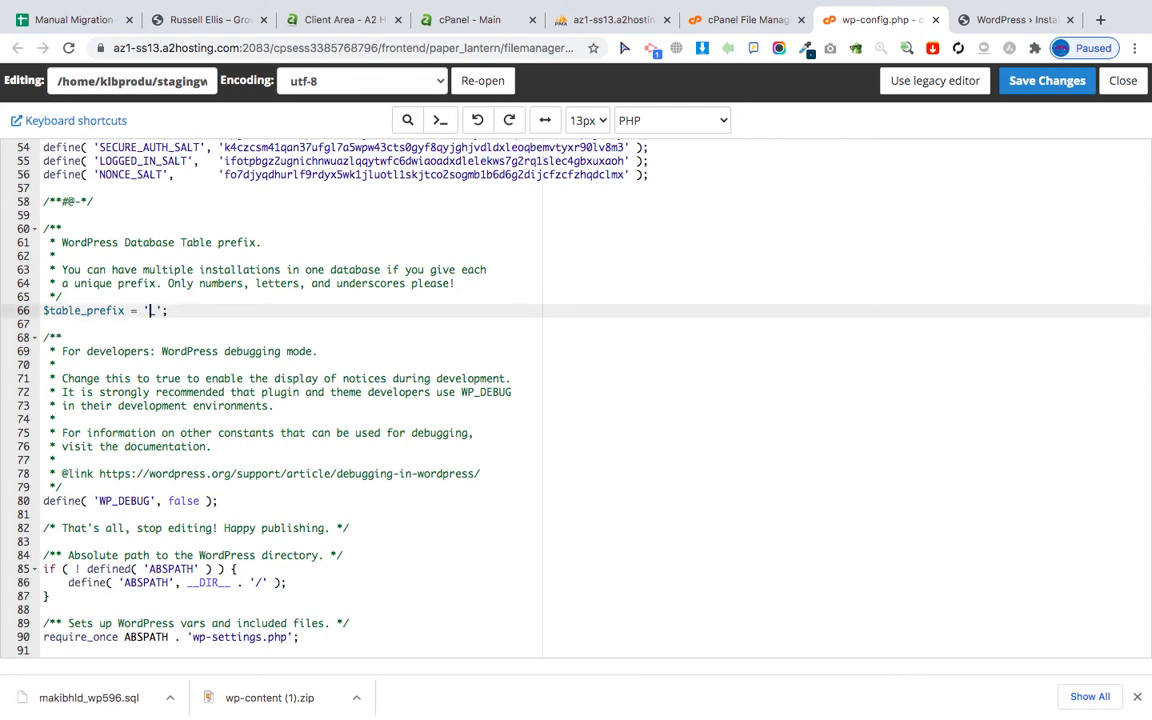
pyautogui.write('wpvj')
pyautogui.click(1047, 82)
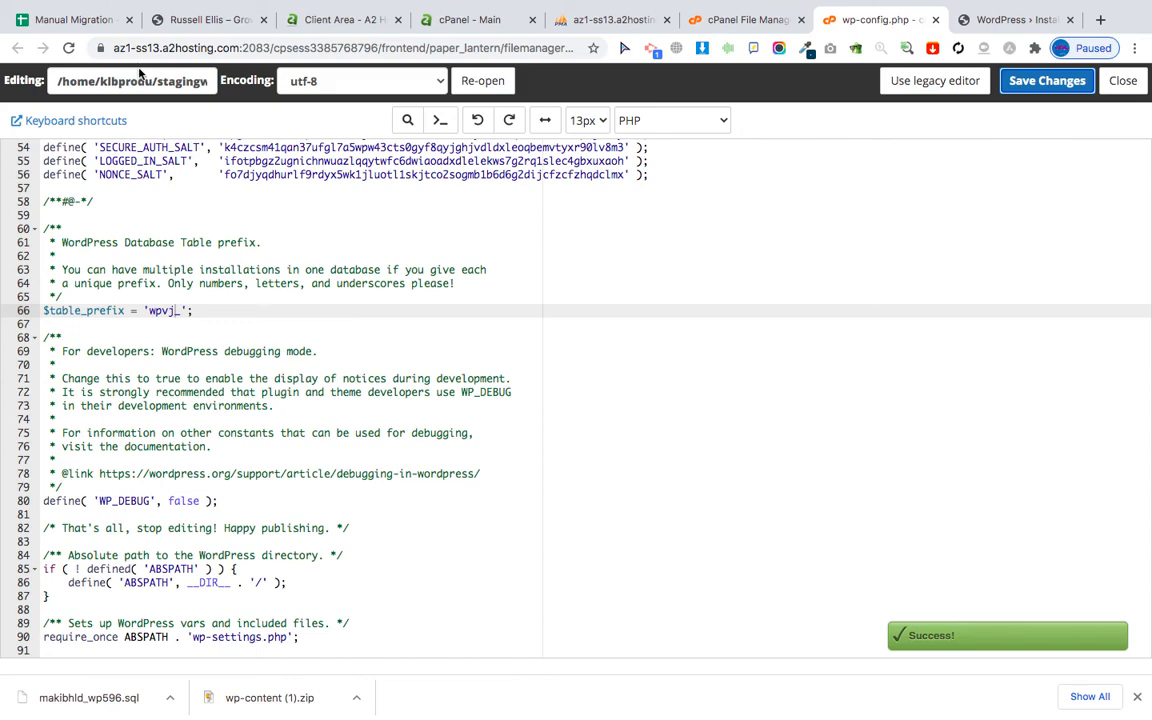
pyautogui.click(53, 28)
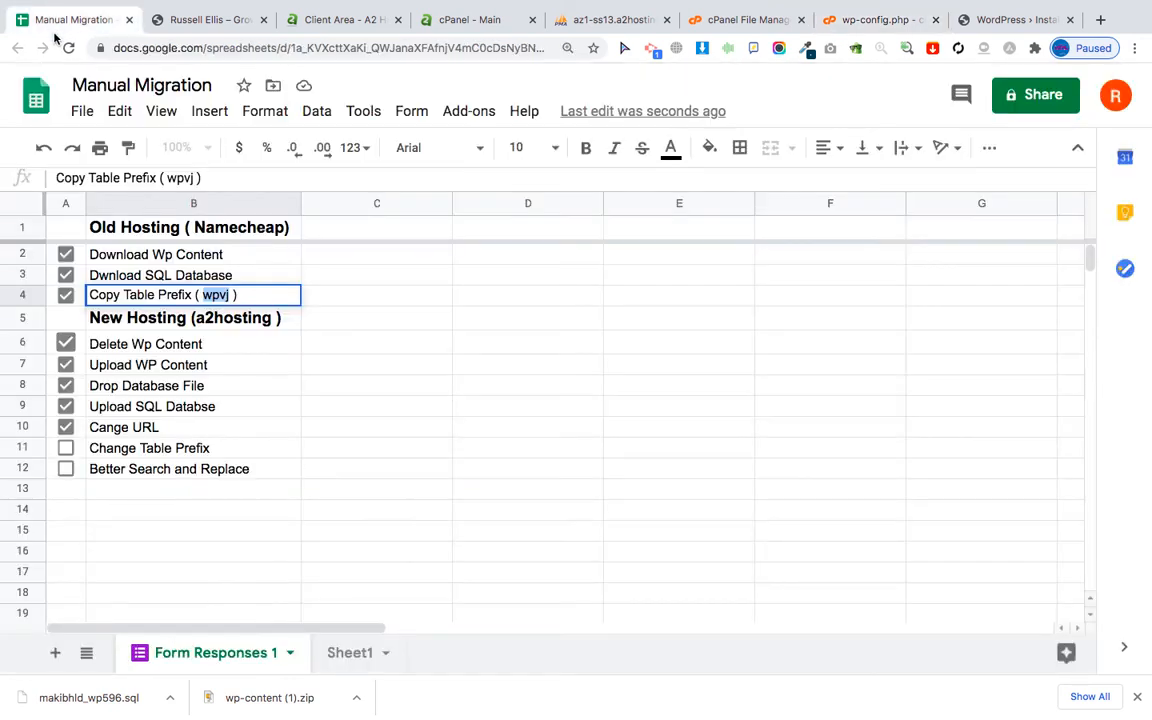
# Tick Change Table Prefix, then load the migrated homepage at stagingwp.xyz.
pyautogui.click(66, 448)
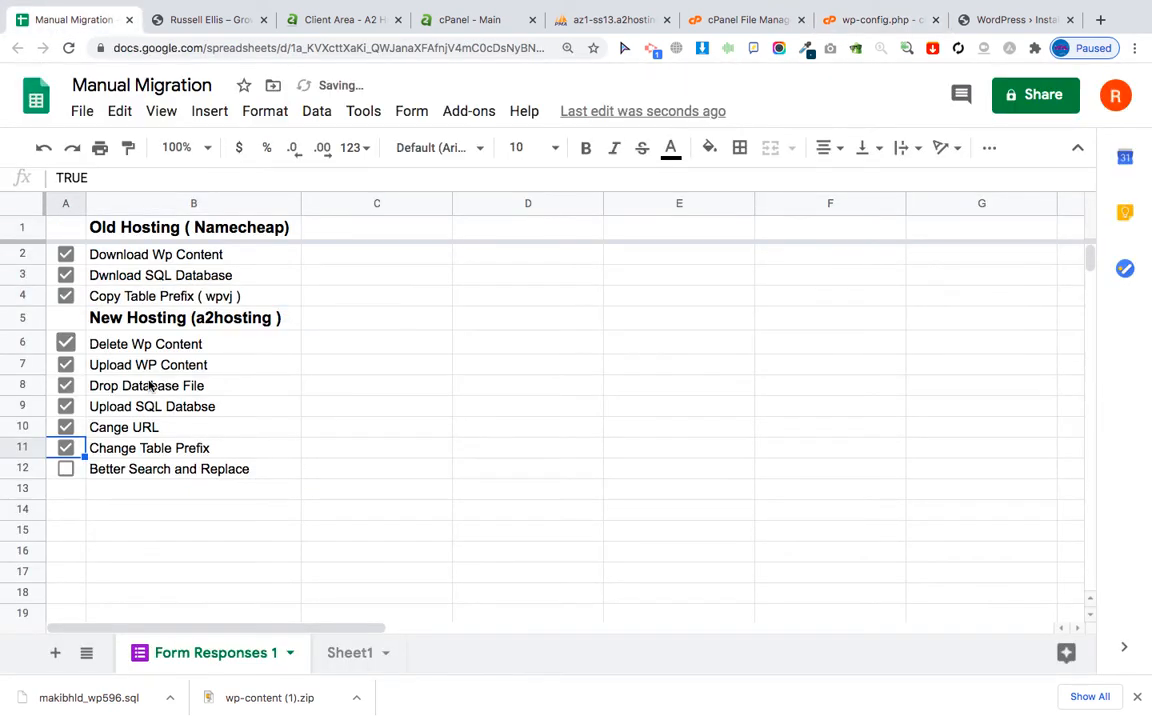
pyautogui.click(1000, 19)
pyautogui.moveTo(229, 47); pyautogui.dragTo(481, 82)
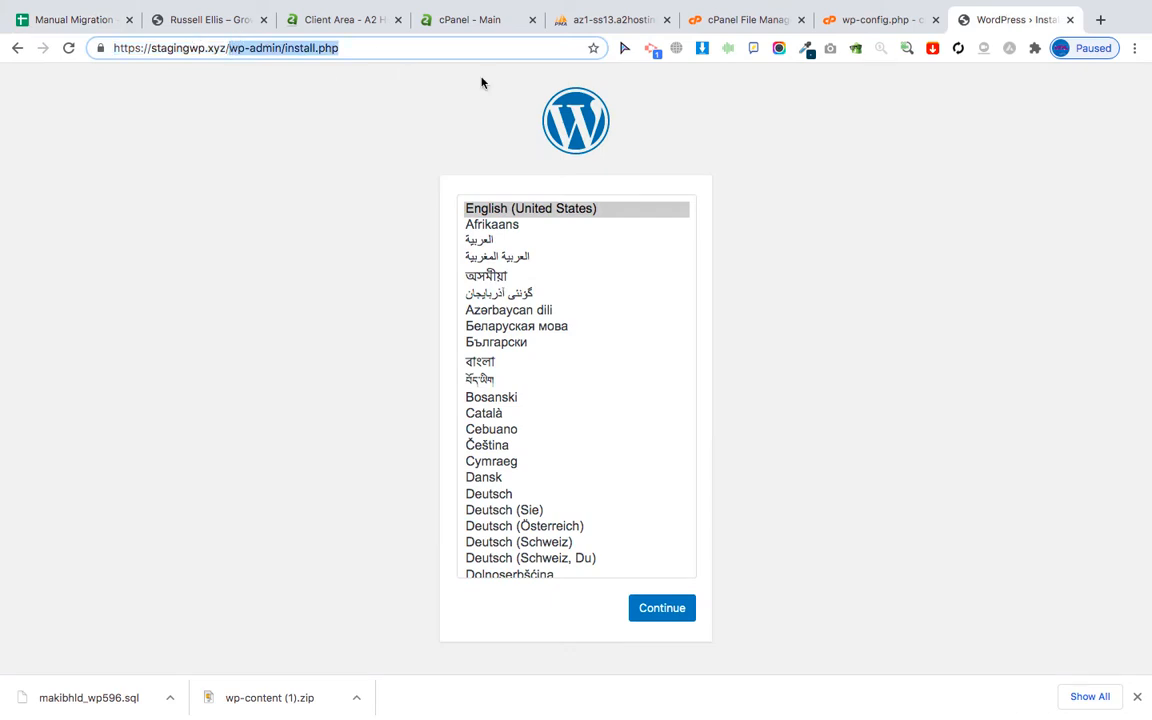
pyautogui.press('BackSpace')
pyautogui.press('Return')
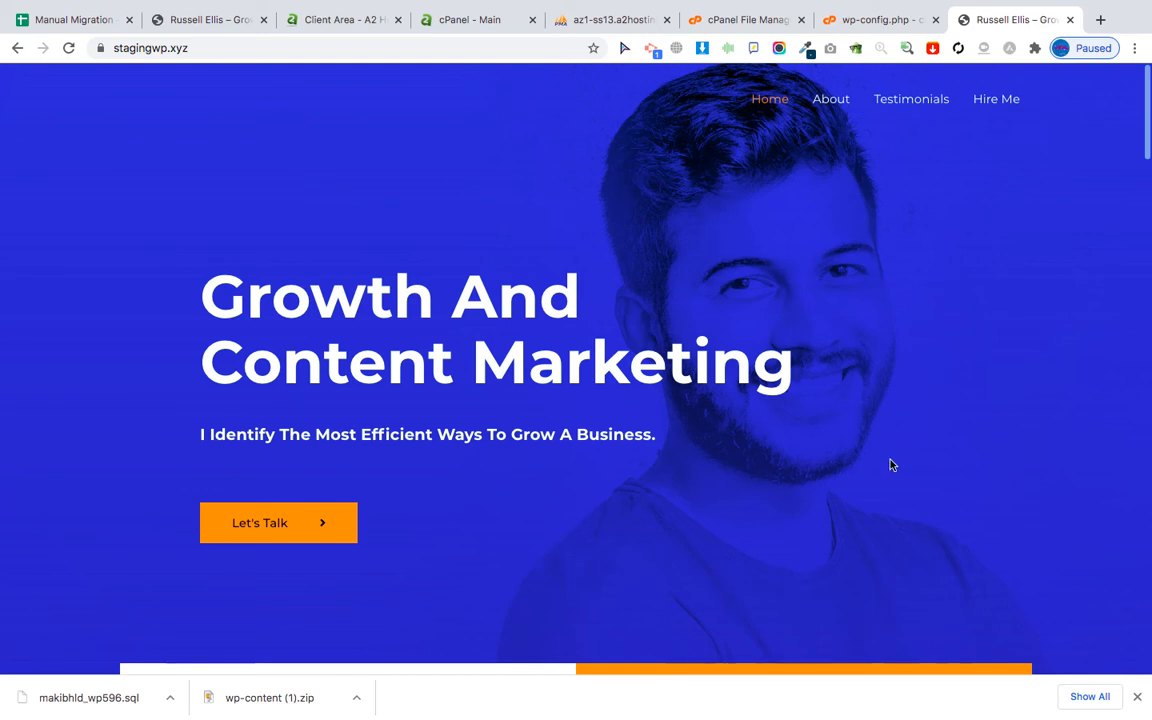
# Append wp to the stagingwp.xyz address to reach the admin login page.
pyautogui.scroll(-4, 890, 465)
pyautogui.scroll(5, 890, 465)
pyautogui.click(280, 53)
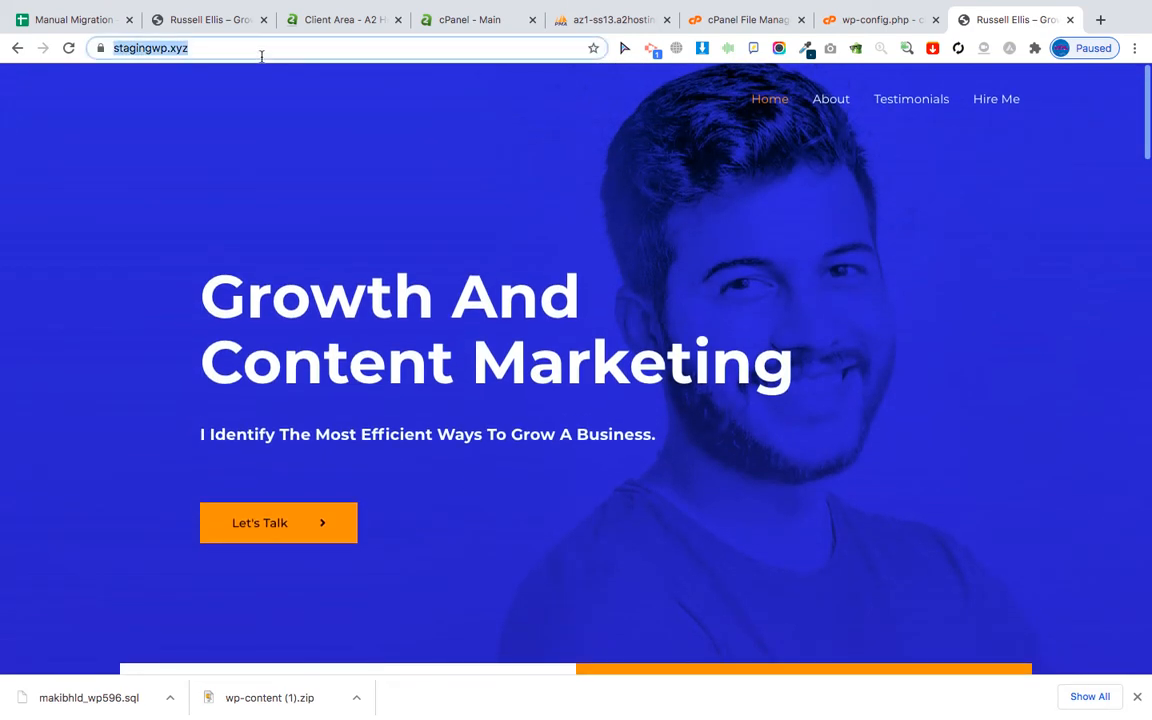
pyautogui.press('Right')
pyautogui.write('wp')
pyautogui.press('Return')
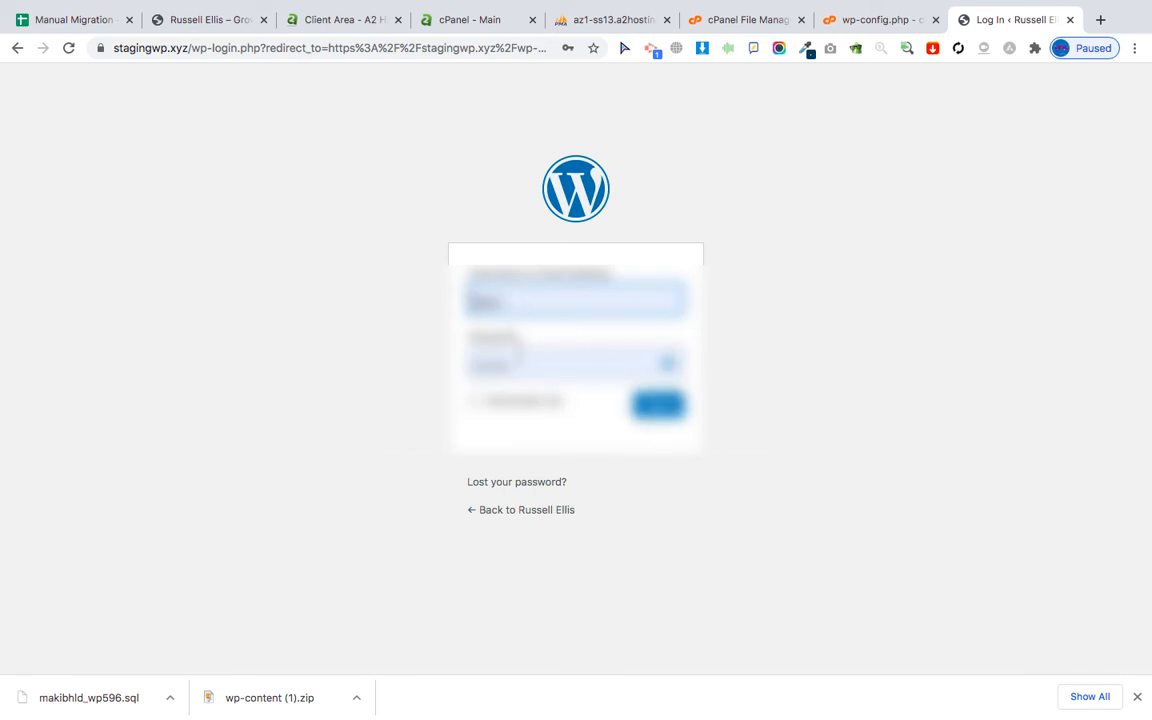
# Log in to stagingwp.xyz with the saved admin password and reach the Dashboard.
pyautogui.doubleClick(517, 361)
pyautogui.press('Return')
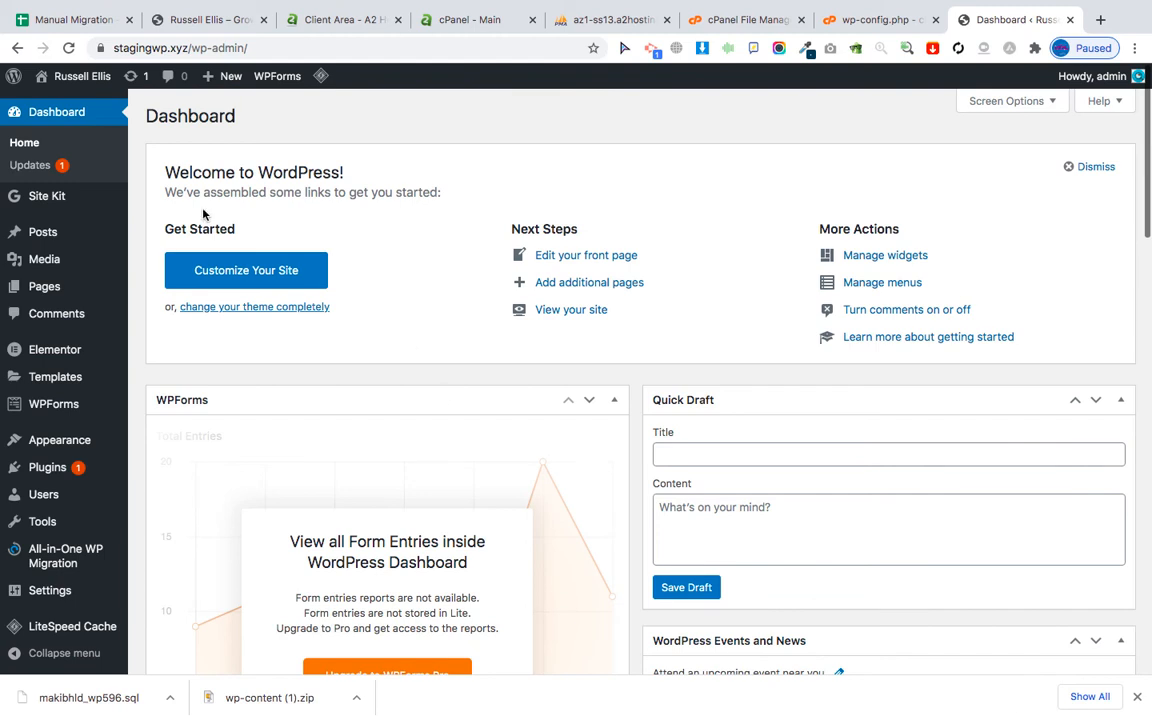
pyautogui.click(57, 22)
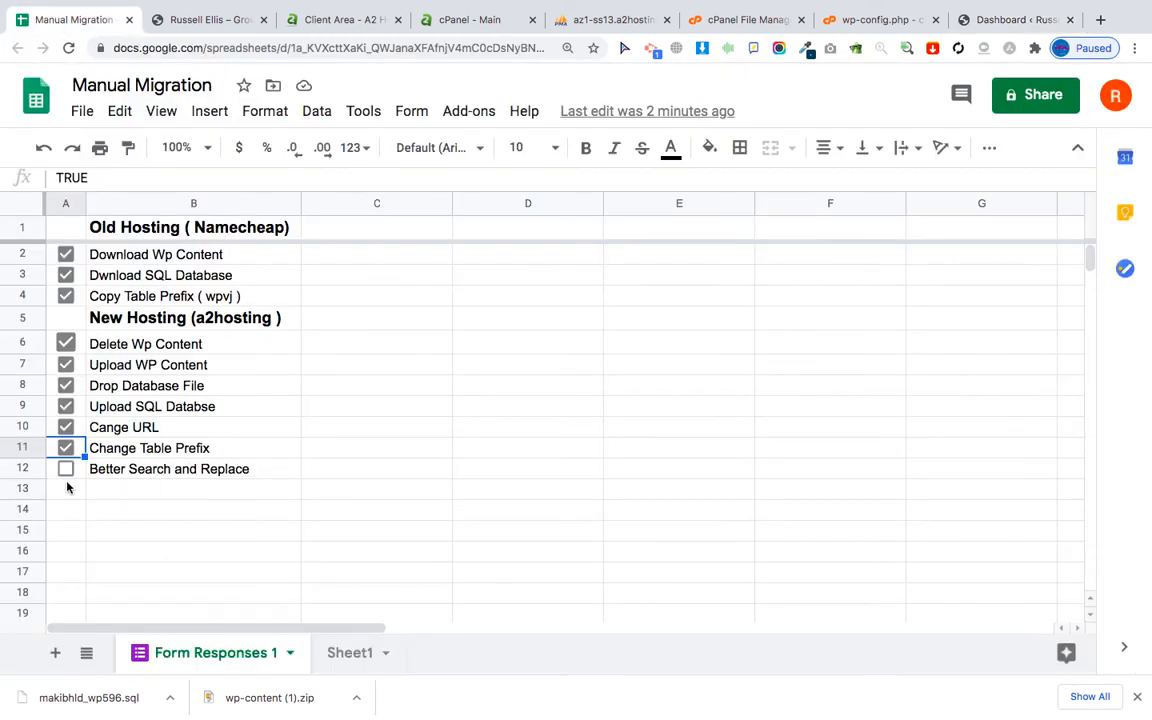
pyautogui.click(985, 22)
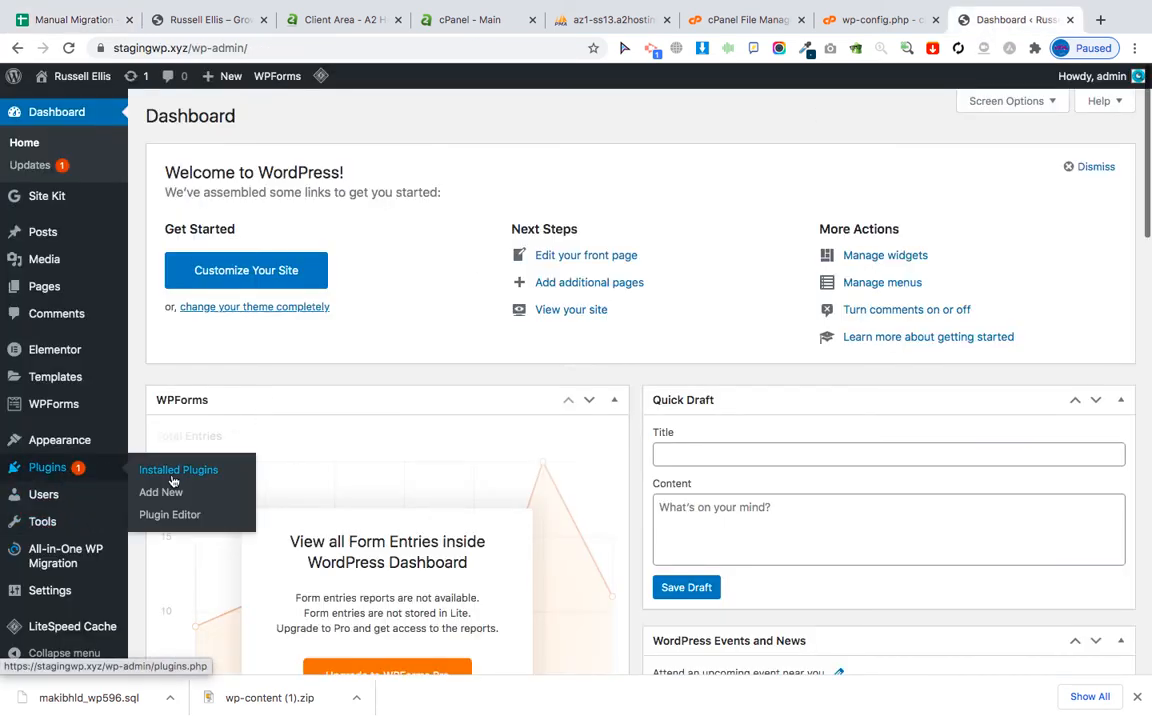
# Install and activate Better Search Replace, then open Tools > Better Search Replace.
pyautogui.click(160, 492)
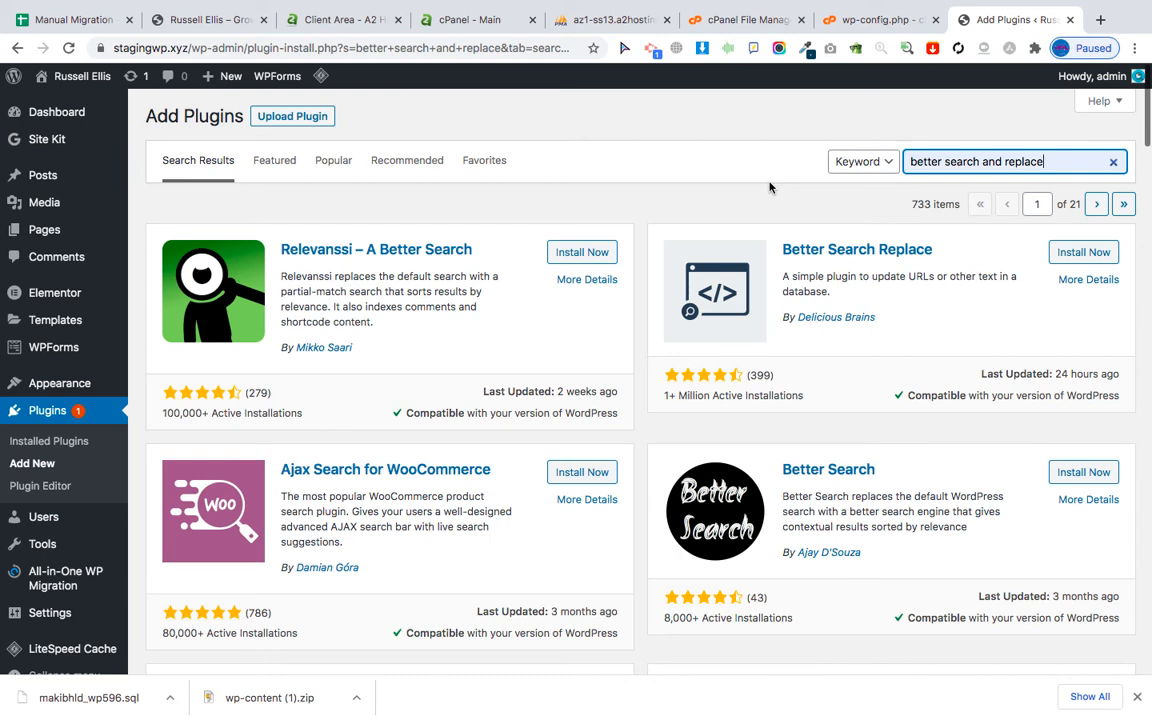
pyautogui.click(1048, 252)
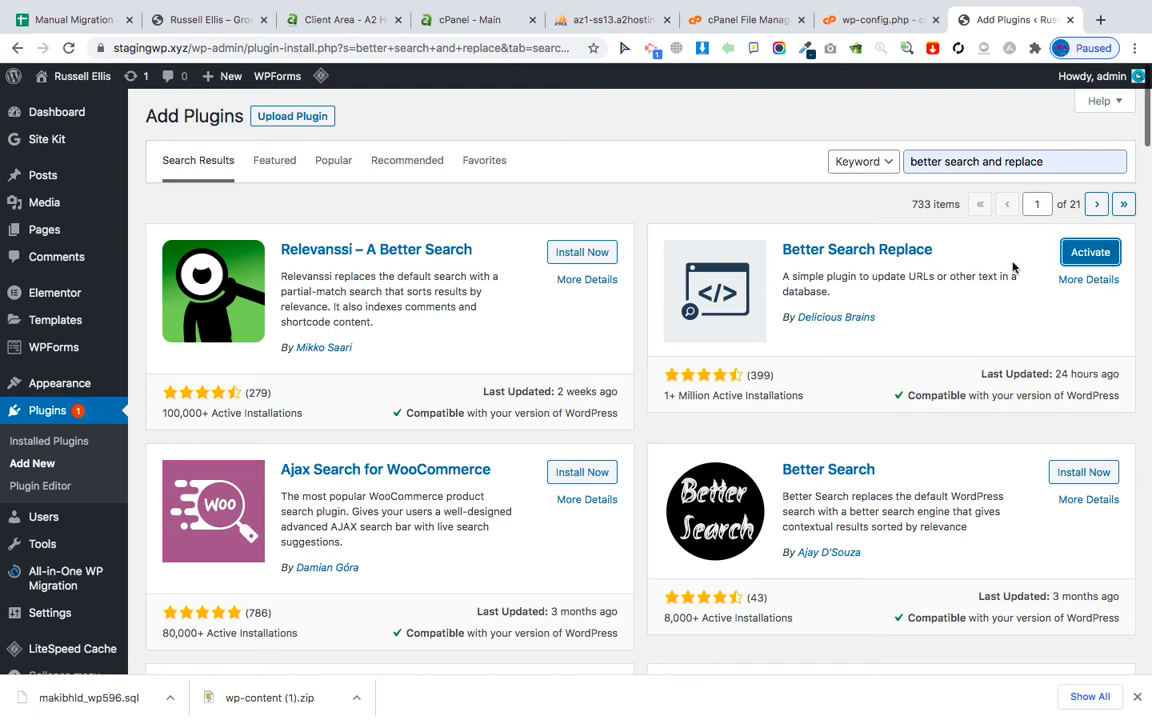
pyautogui.click(1083, 254)
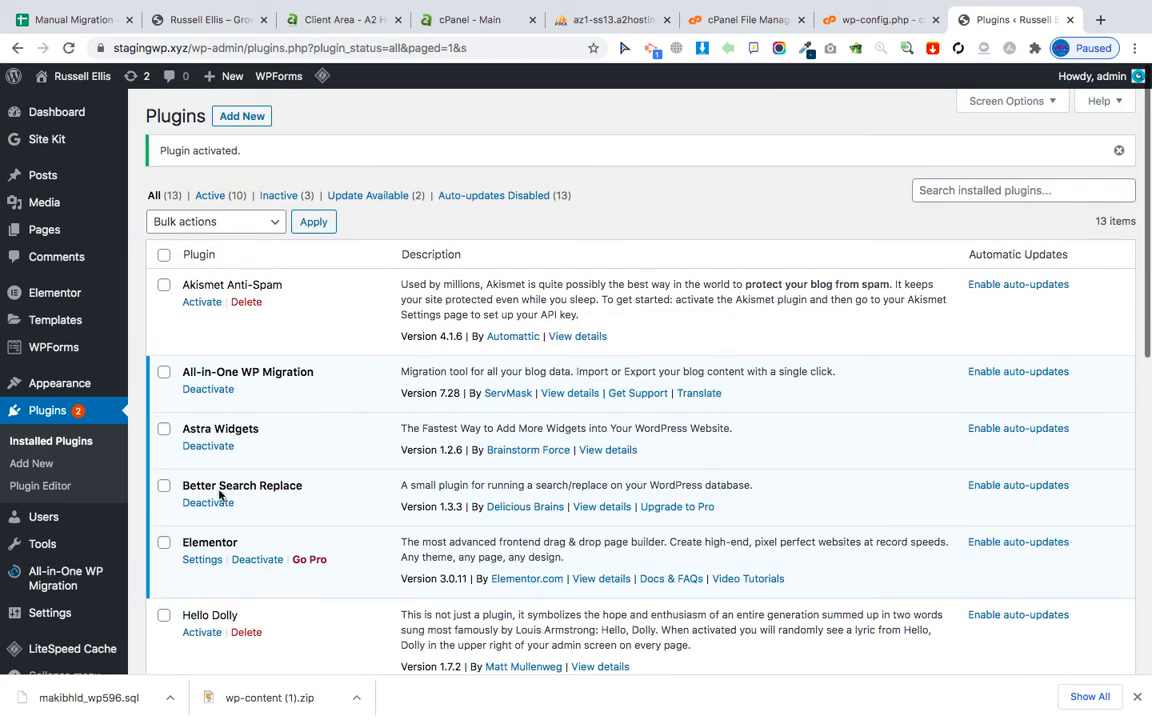
pyautogui.moveTo(47, 545)
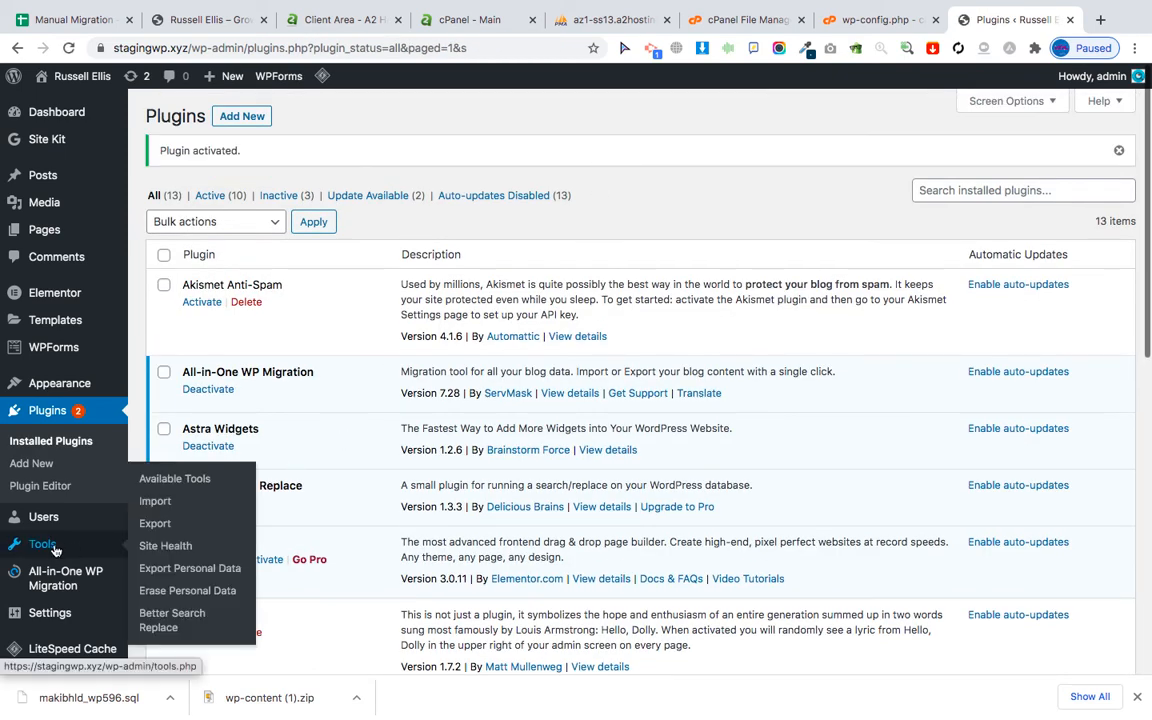
pyautogui.click(175, 624)
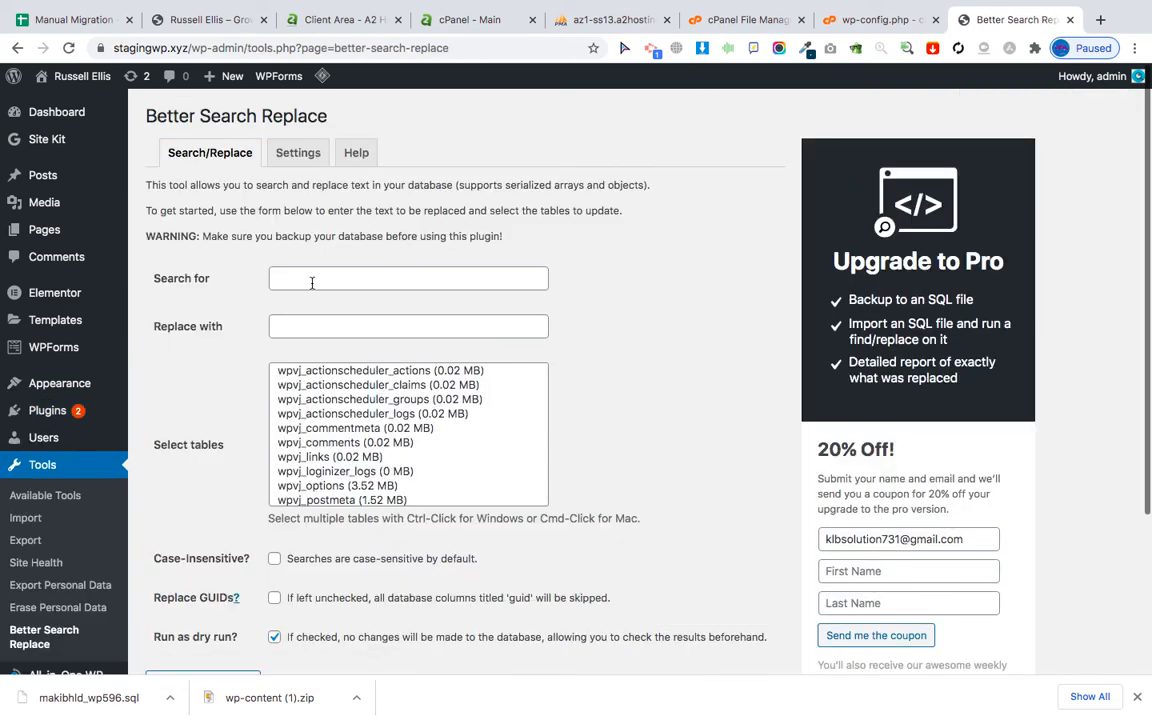
pyautogui.click(312, 281)
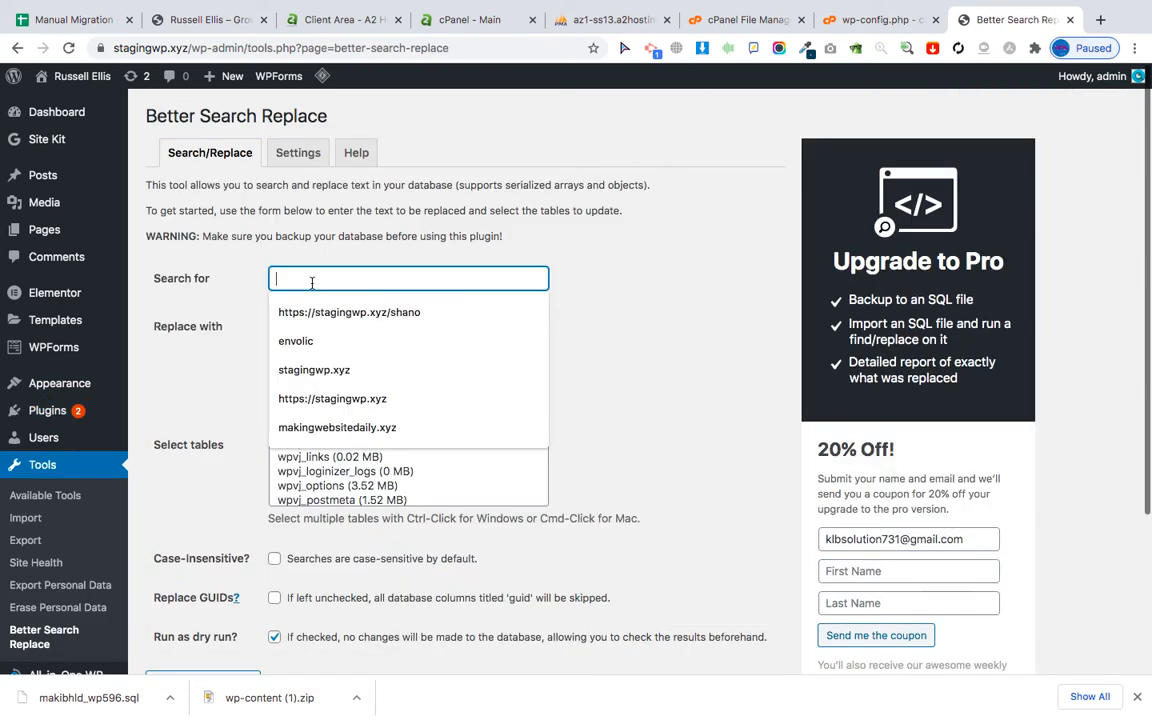
# Enter makingwebsitedaily.xyz, copied from the old site's address, as the Search for text.
pyautogui.click(207, 26)
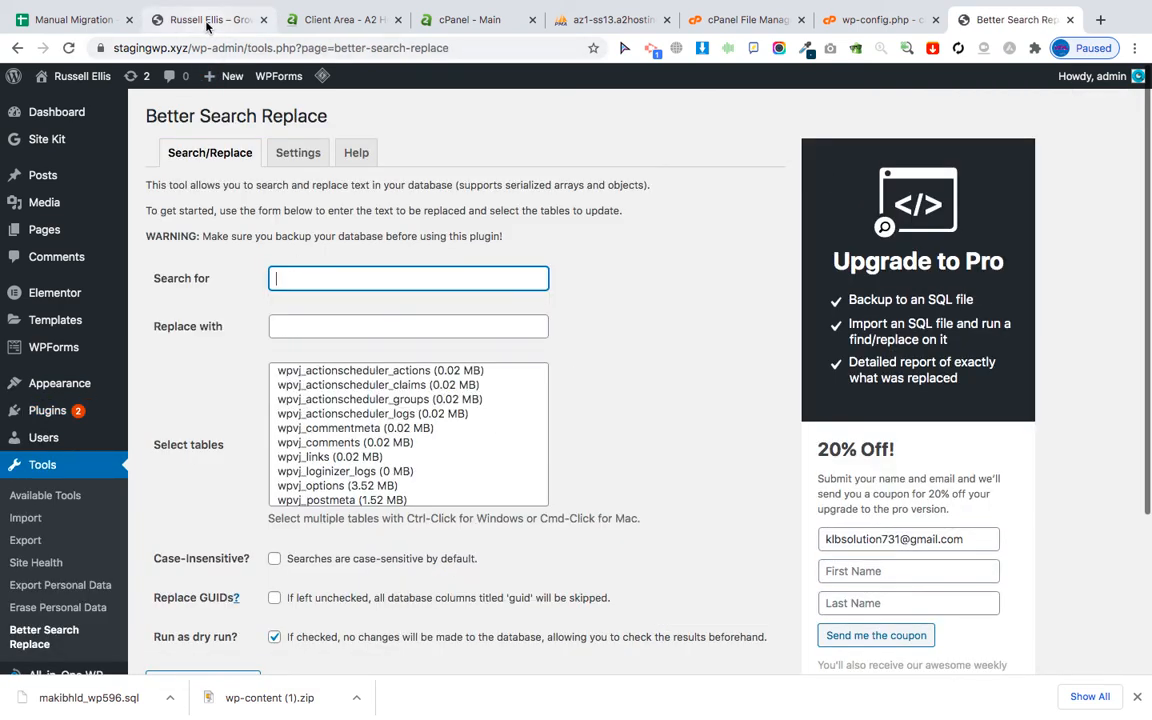
pyautogui.click(214, 47)
pyautogui.press('super+c')
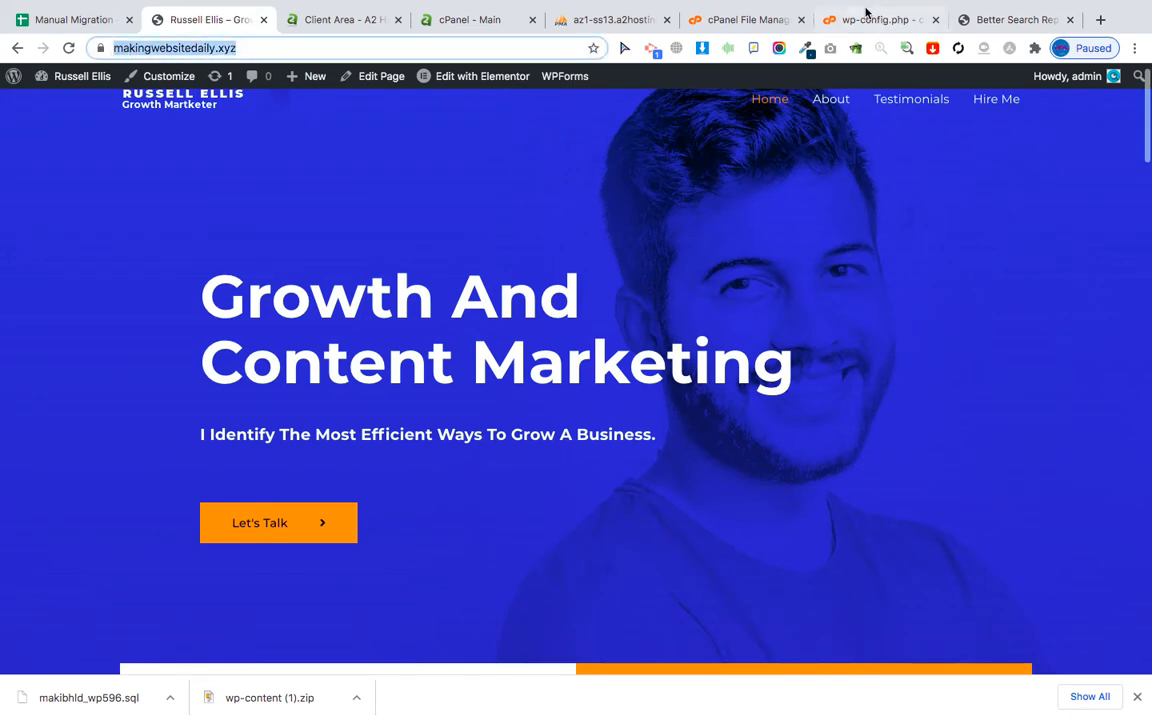
pyautogui.click(967, 20)
pyautogui.press('super+v')
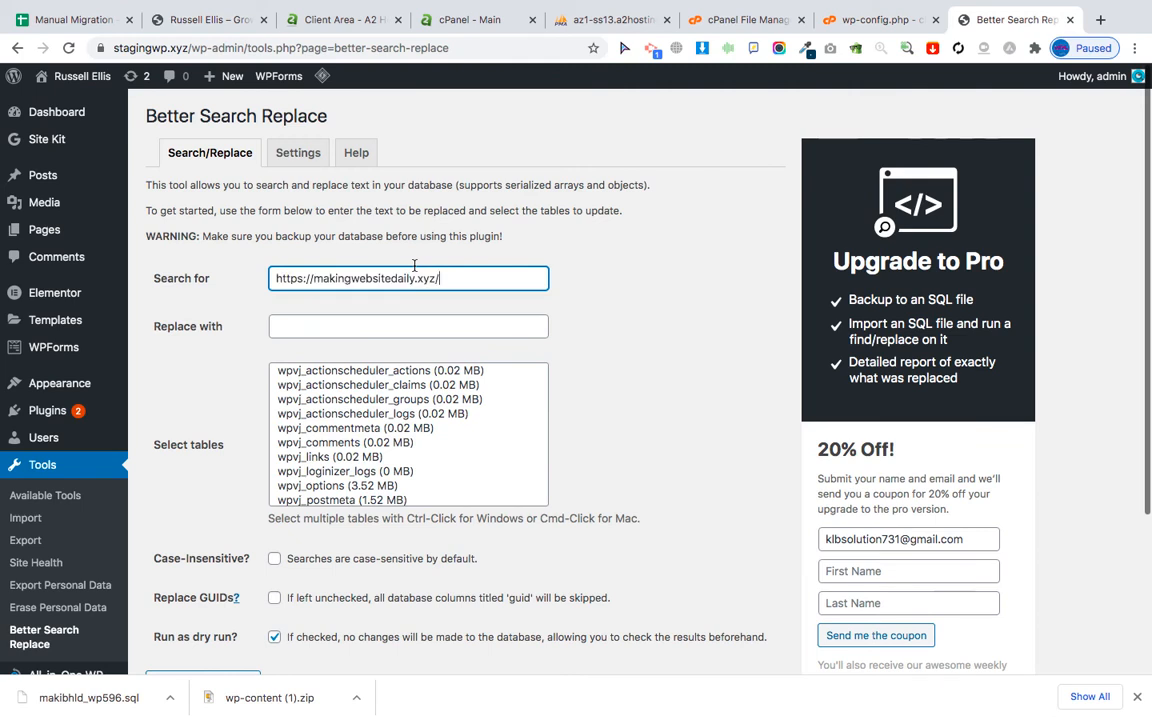
pyautogui.press('BackSpace')
pyautogui.moveTo(311, 283); pyautogui.dragTo(249, 285)
pyautogui.press('BackSpace')
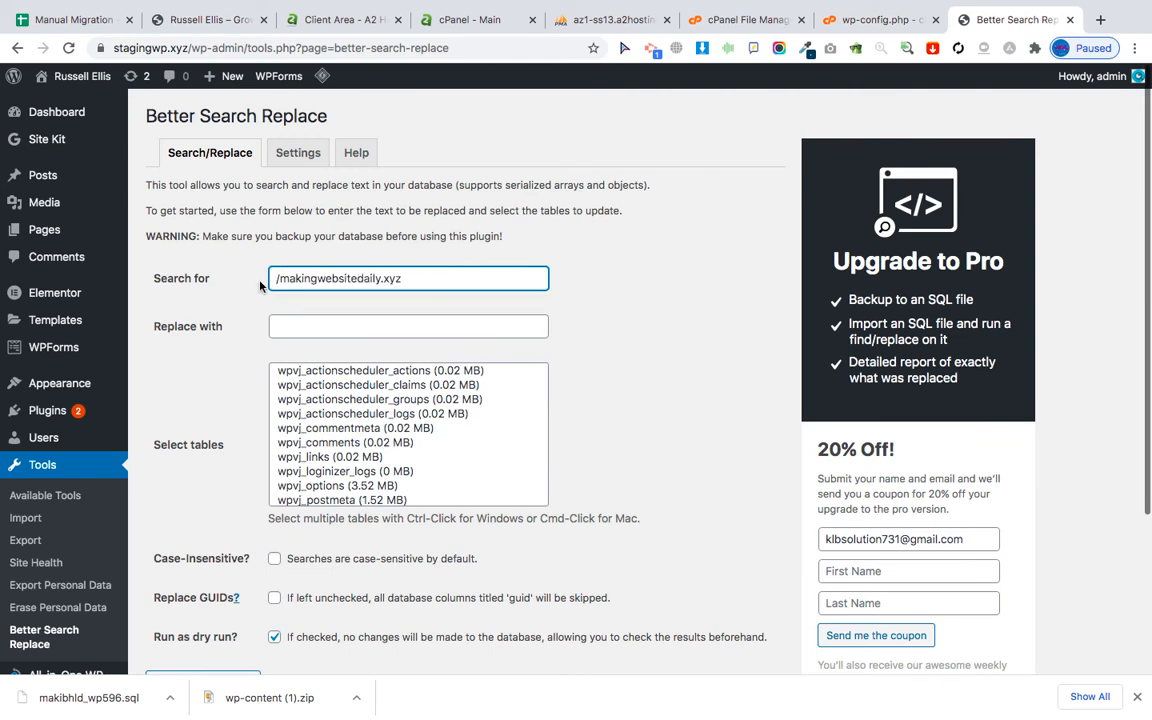
pyautogui.press('Delete')
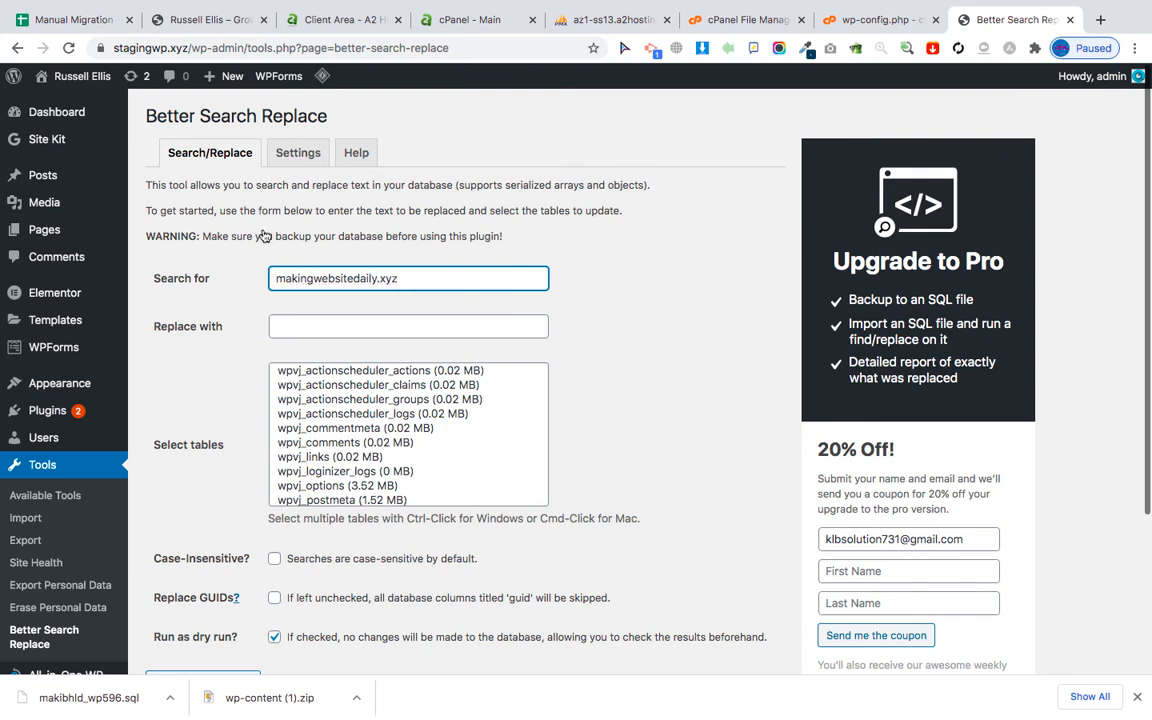
# Enter stagingwp.xyz as the Replace with text.
pyautogui.moveTo(190, 48); pyautogui.dragTo(111, 50)
pyautogui.press('super+c')
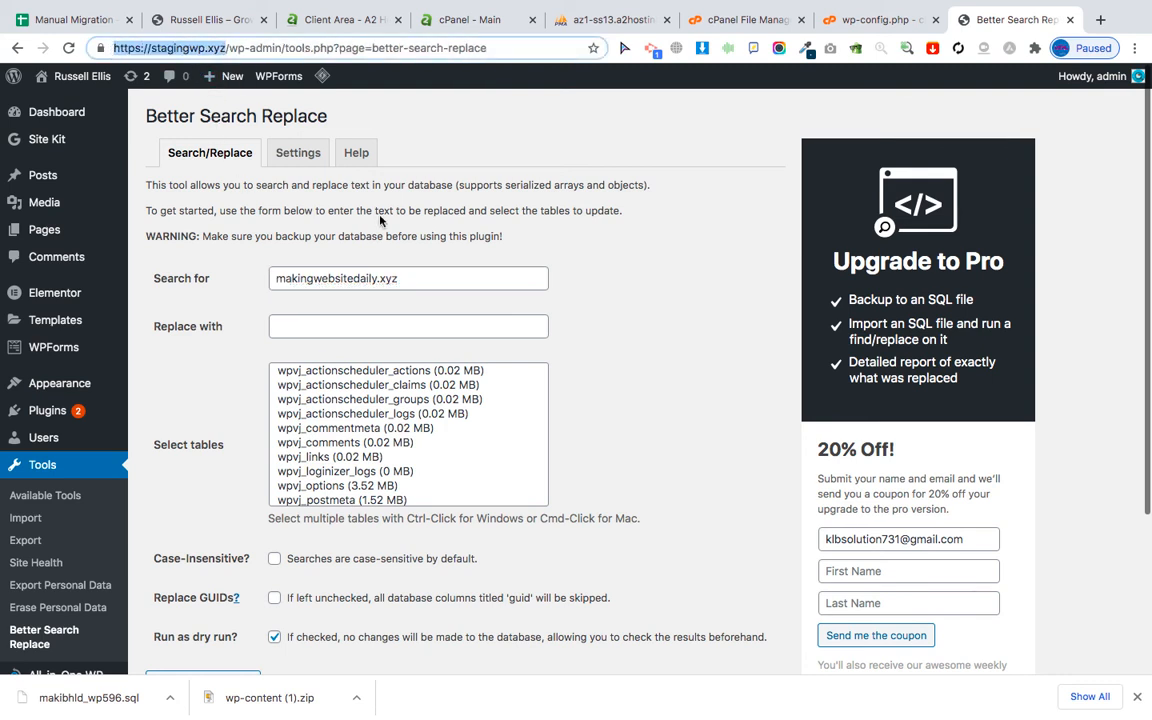
pyautogui.click(310, 326)
pyautogui.press('super+v')
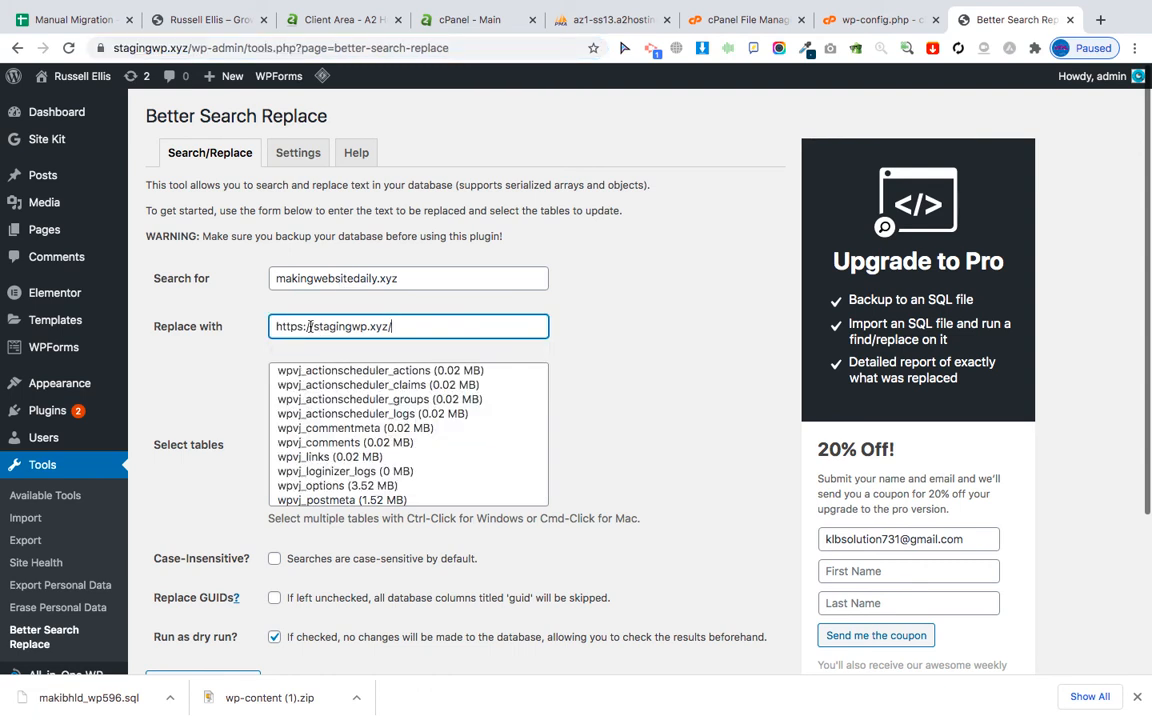
pyautogui.press('BackSpace')
pyautogui.moveTo(313, 326); pyautogui.dragTo(275, 326)
pyautogui.press('BackSpace')
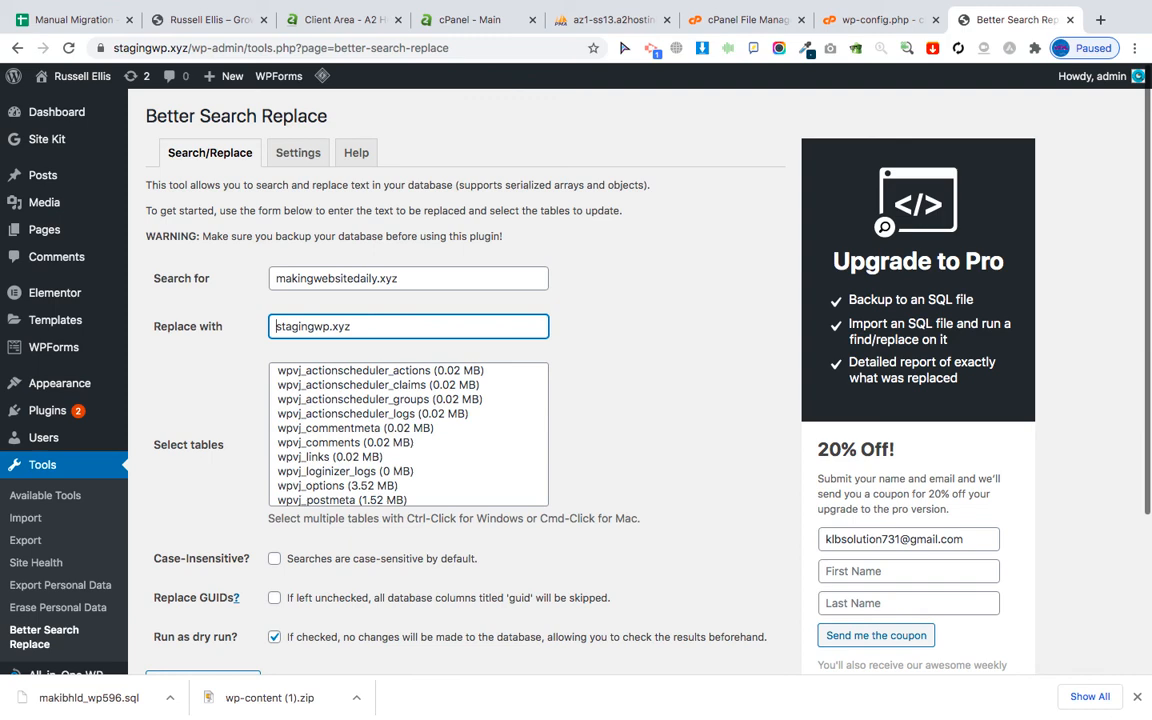
# Select all tables, tick Case-Insensitive and Replace GUIDs, and turn off dry run.
pyautogui.click(480, 457)
pyautogui.press('super+a')
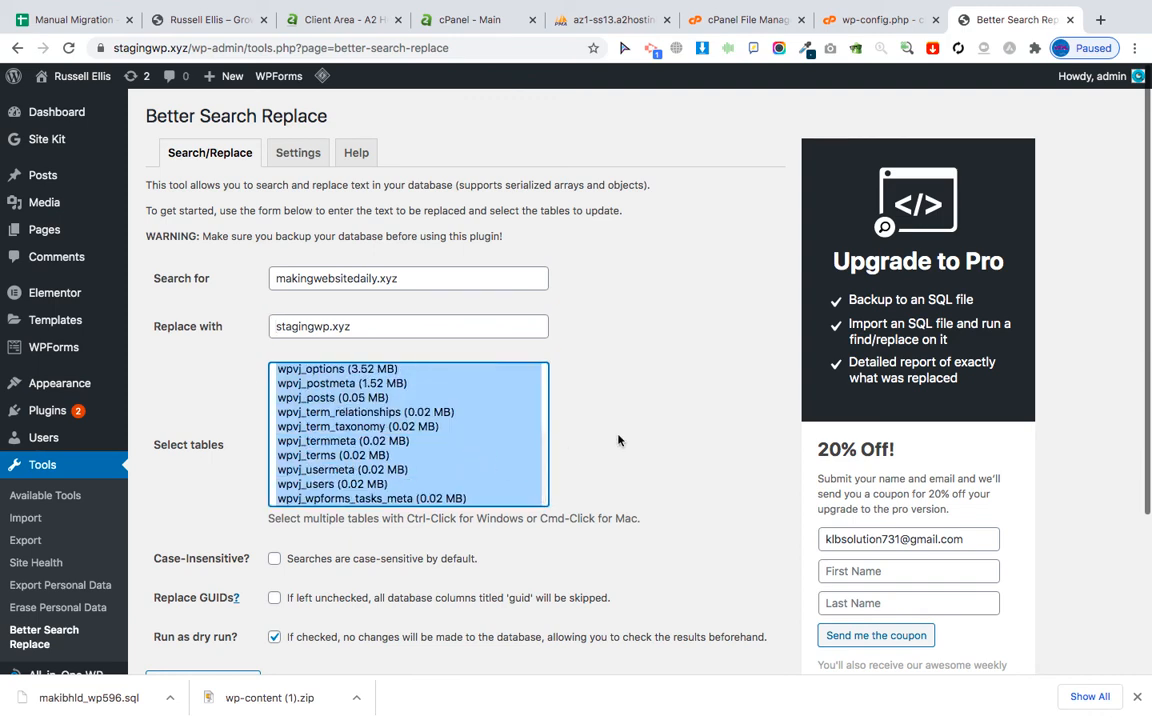
pyautogui.scroll(-5, 617, 440)
pyautogui.click(274, 358)
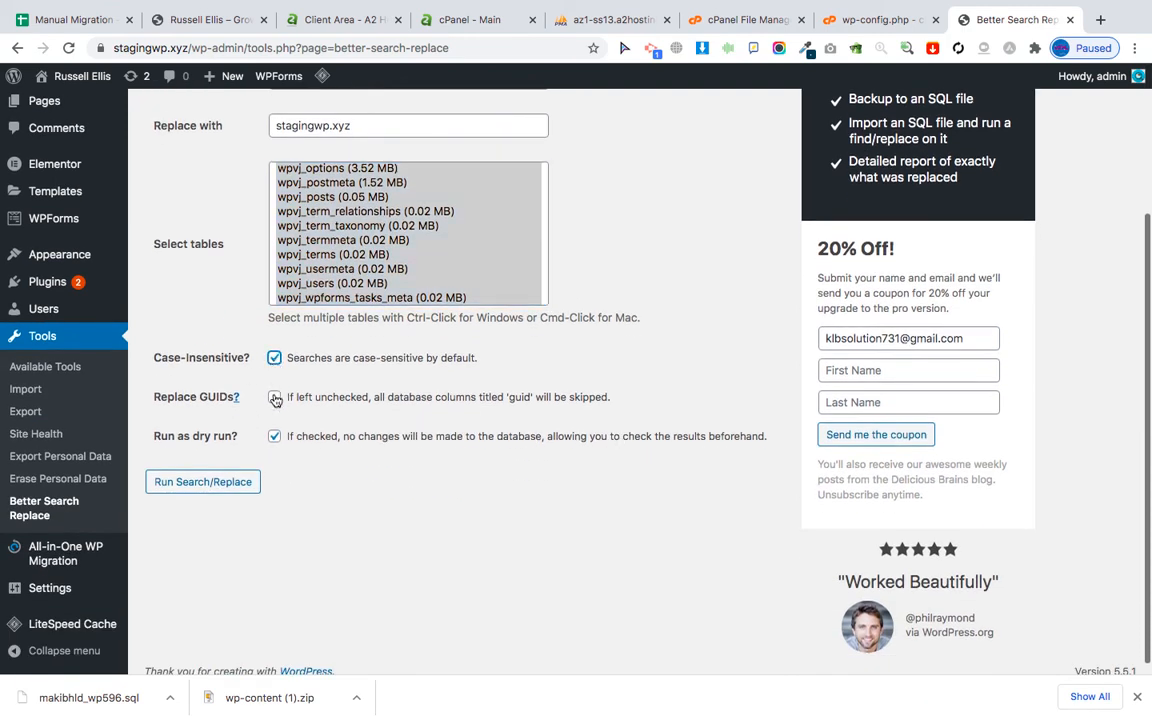
pyautogui.click(274, 397)
pyautogui.click(274, 437)
# Run the search/replace (63 cells changed in 18 tables) and visit the live site.
pyautogui.click(204, 487)
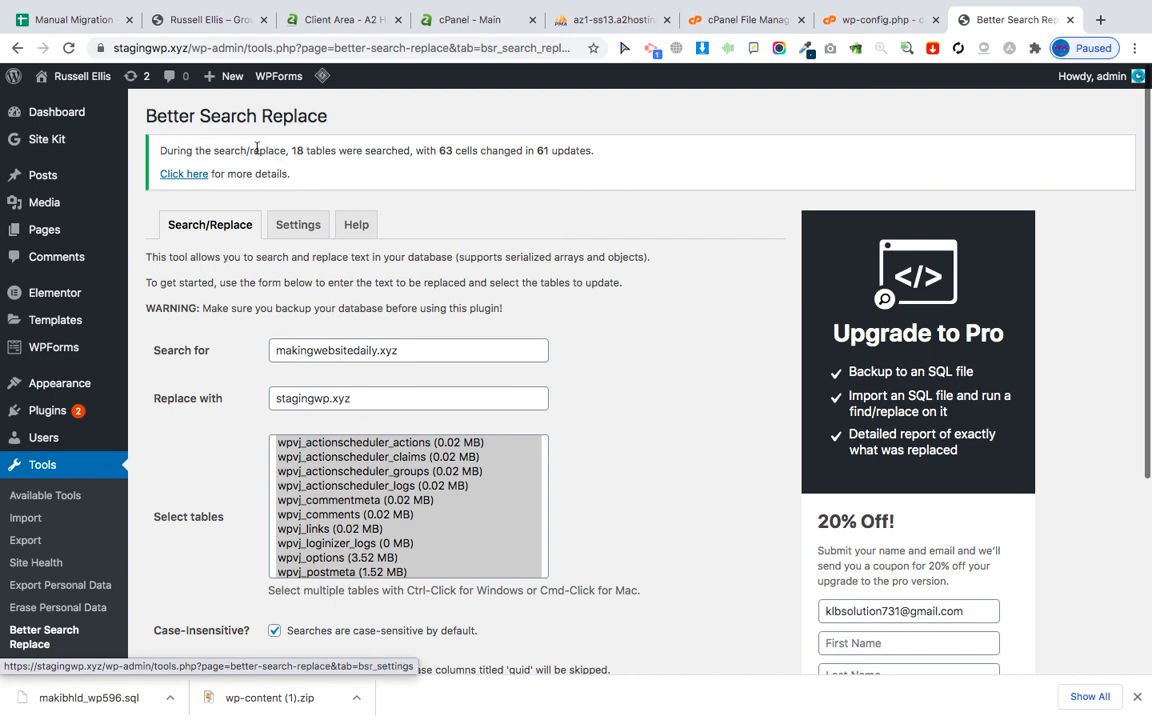
pyautogui.moveTo(60, 76)
pyautogui.click(62, 105)
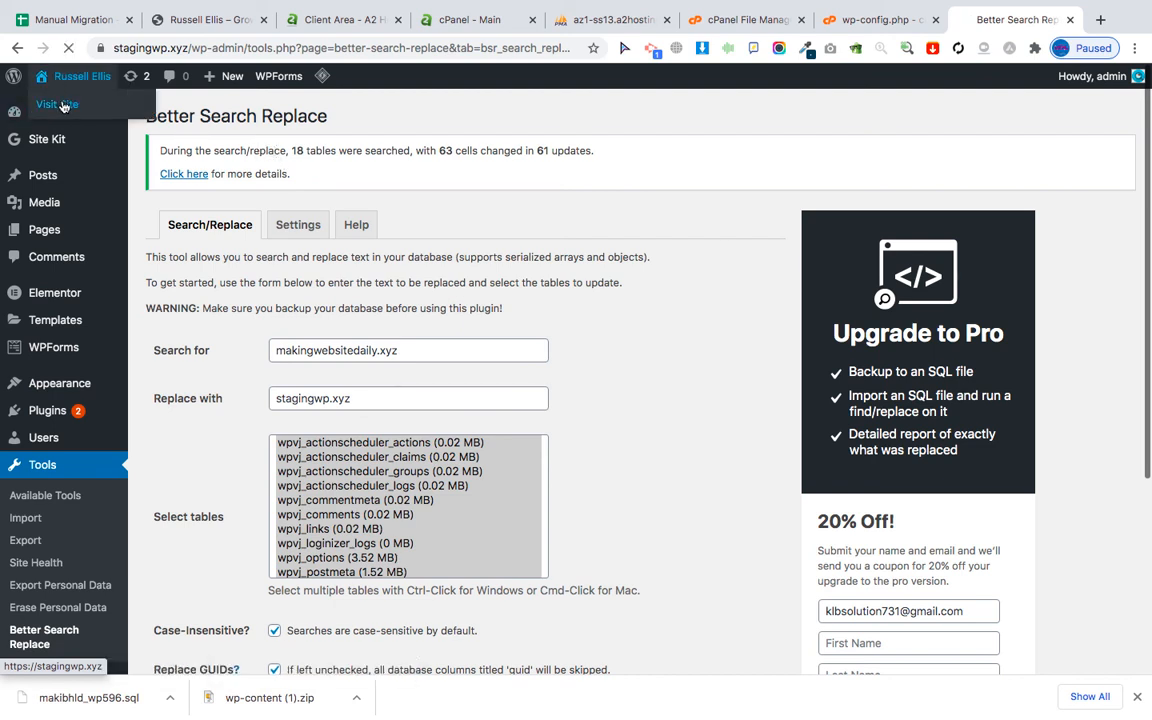